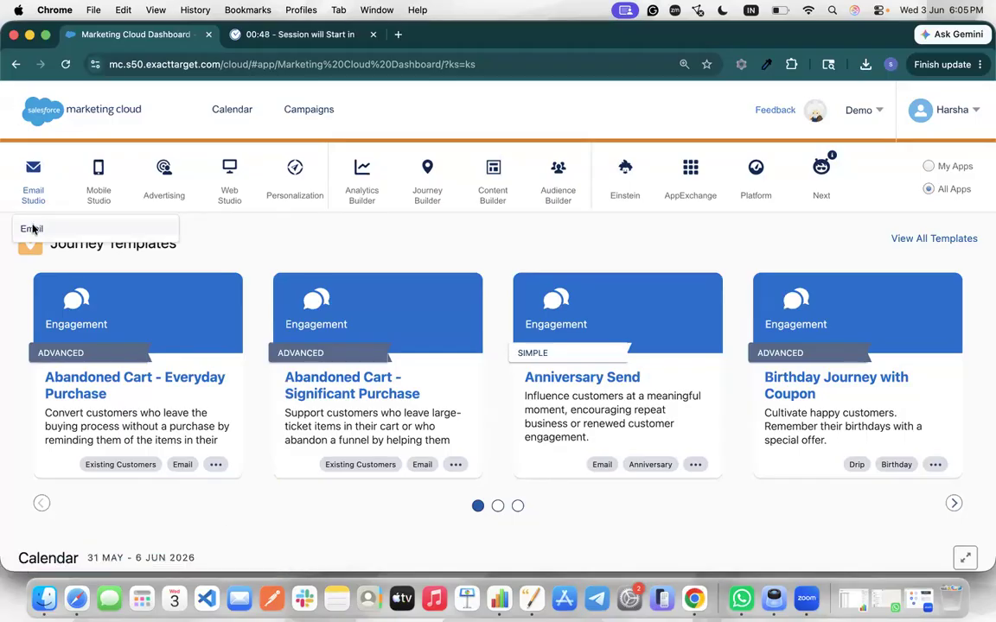
# Open Email Studio's Data Extensions page from the Subscribers menu
pyautogui.click(71, 219)
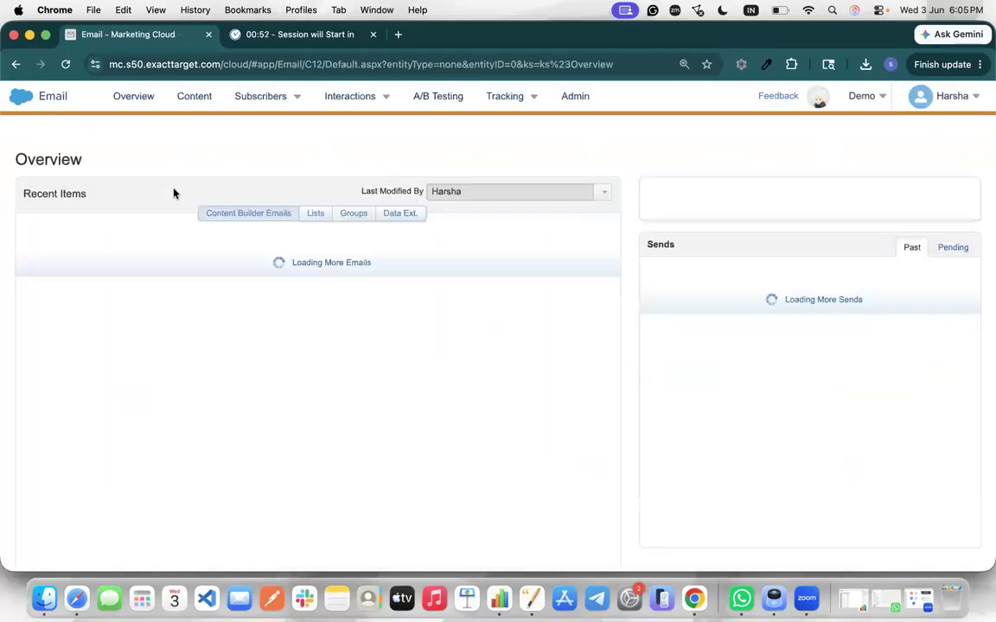
pyautogui.moveTo(281, 104)
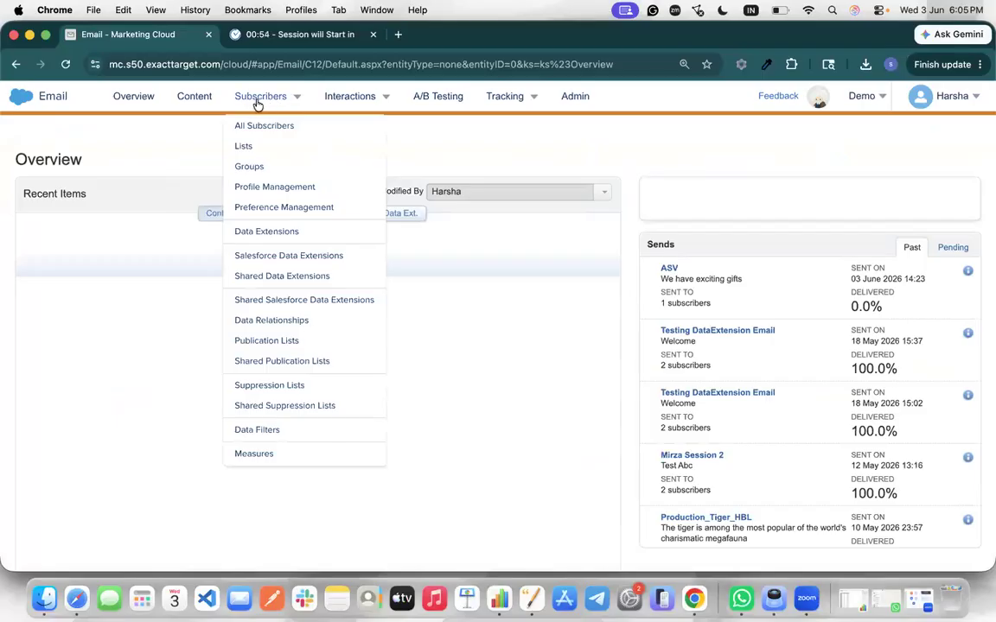
pyautogui.click(261, 232)
pyautogui.moveTo(247, 109)
pyautogui.click(252, 240)
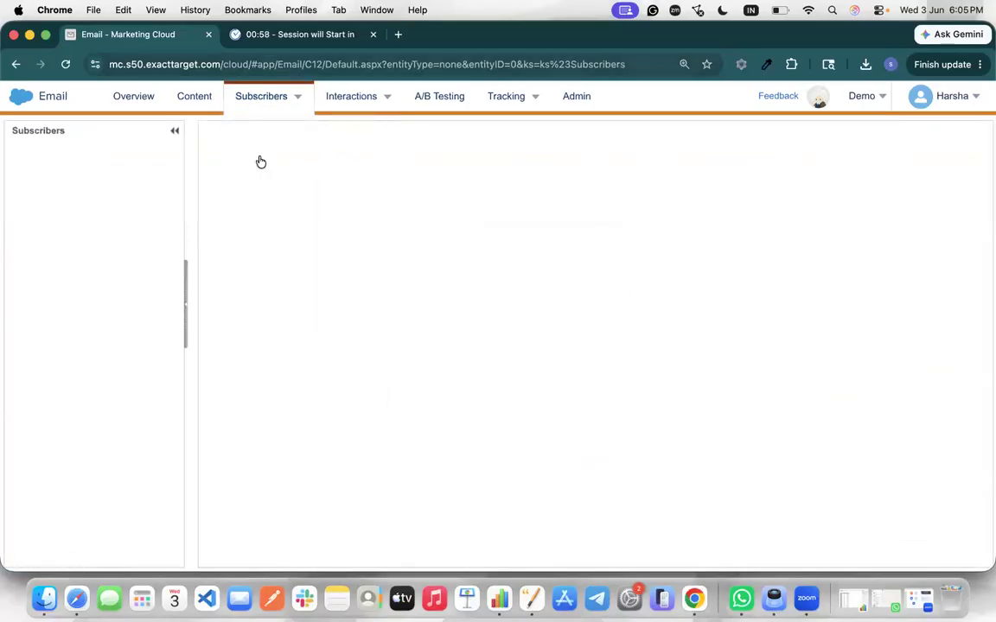
pyautogui.click(232, 235)
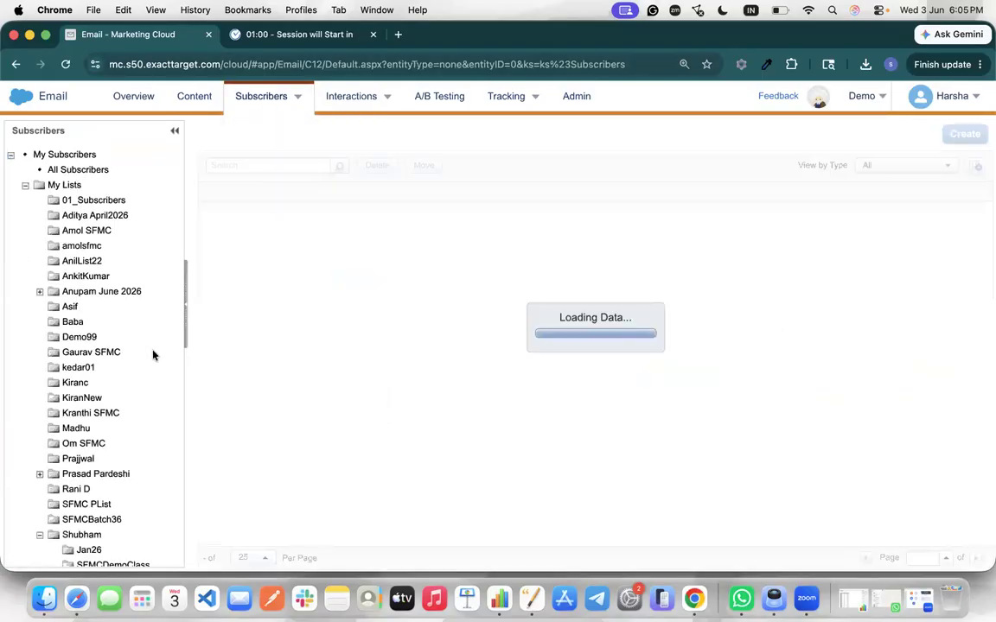
# Scroll through the left folder tree of data extension folders
pyautogui.scroll(-15, 135, 391)
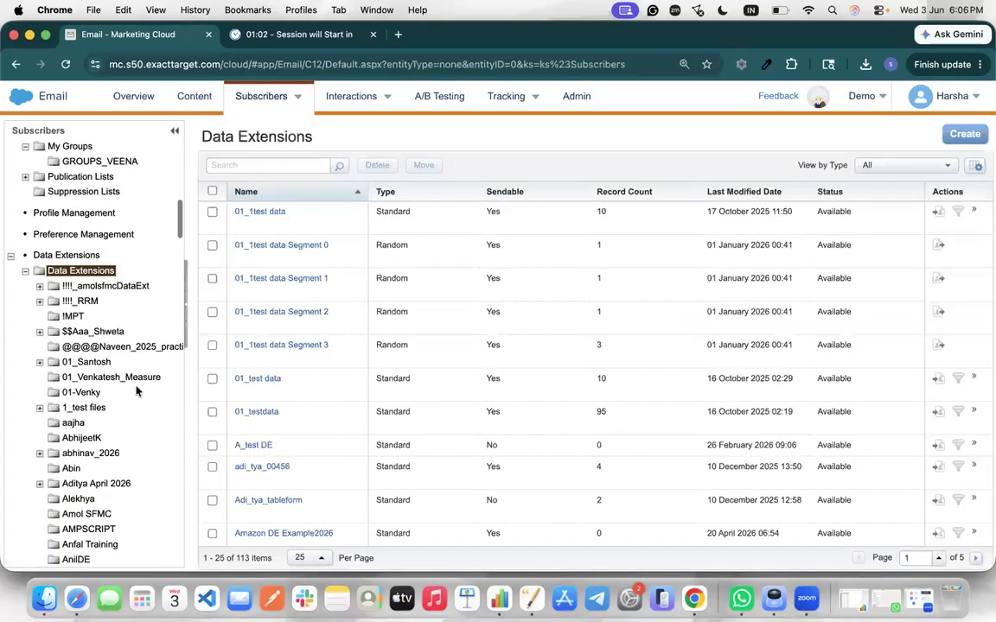
pyautogui.scroll(-20, 136, 392)
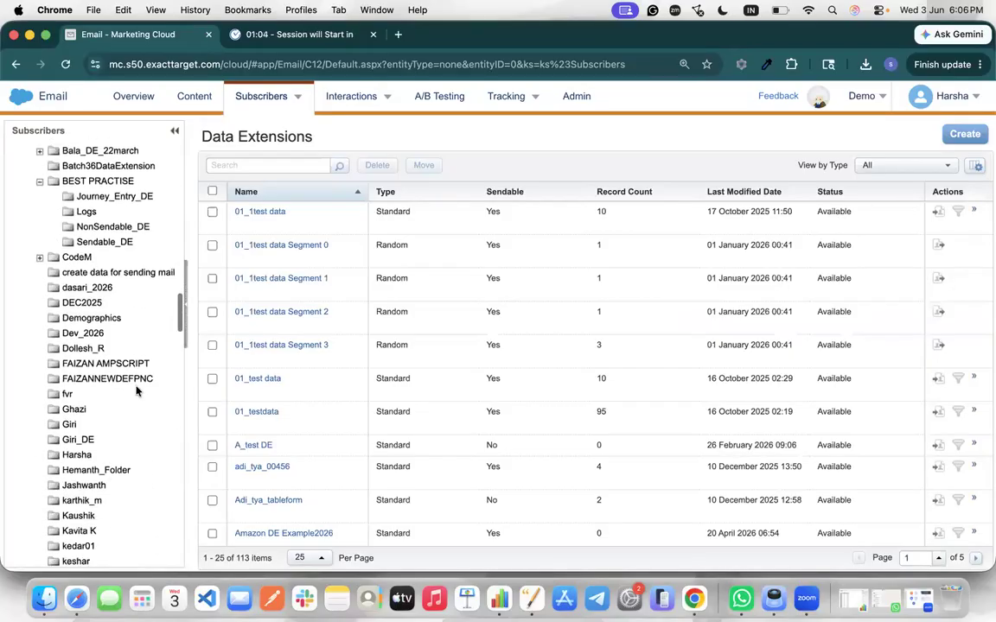
pyautogui.scroll(15, 136, 392)
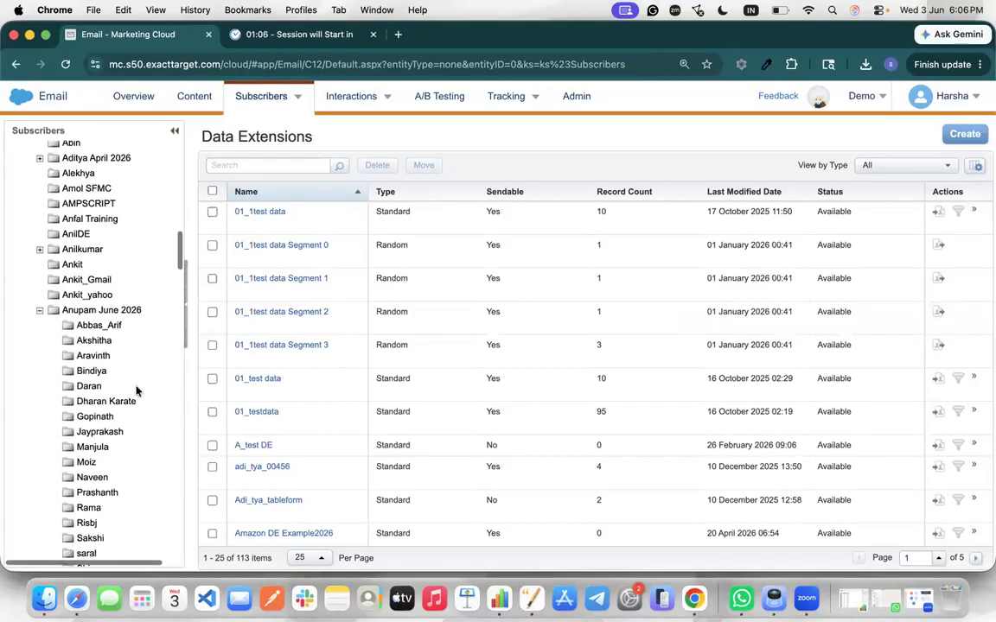
pyautogui.scroll(-20, 136, 391)
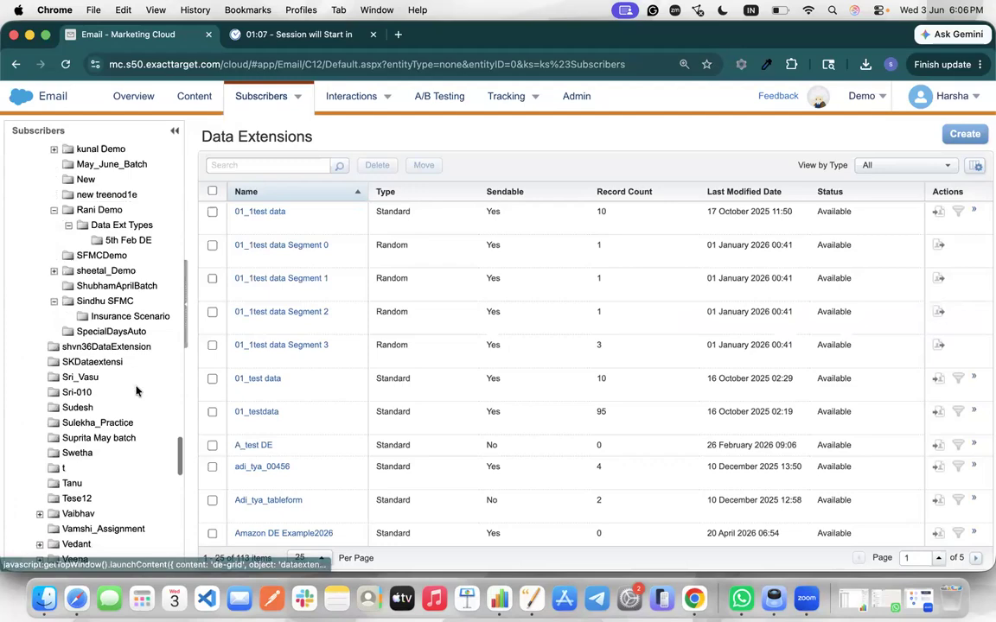
pyautogui.scroll(-20, 136, 391)
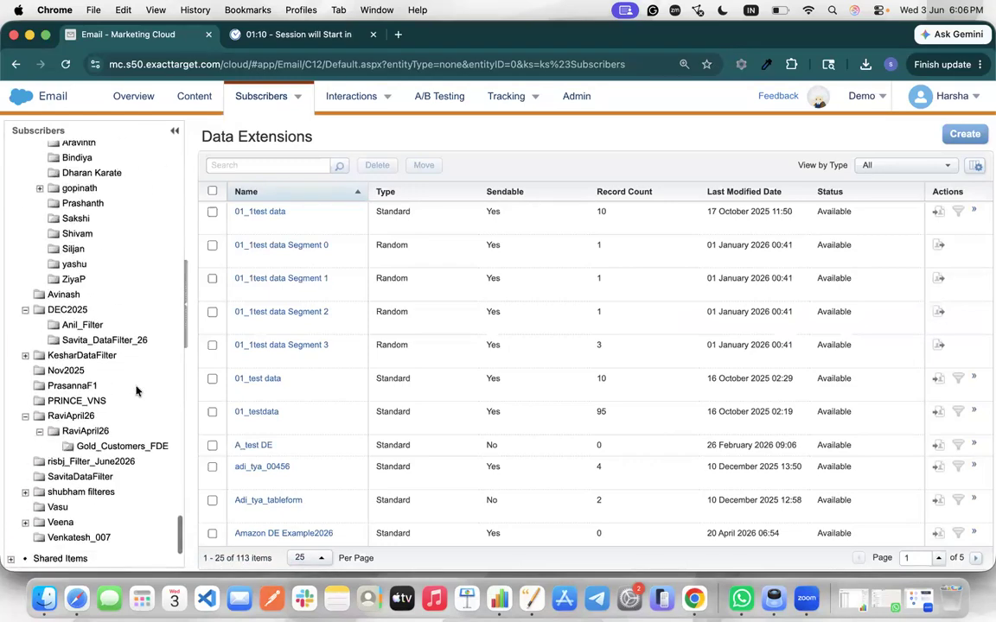
pyautogui.scroll(20, 136, 392)
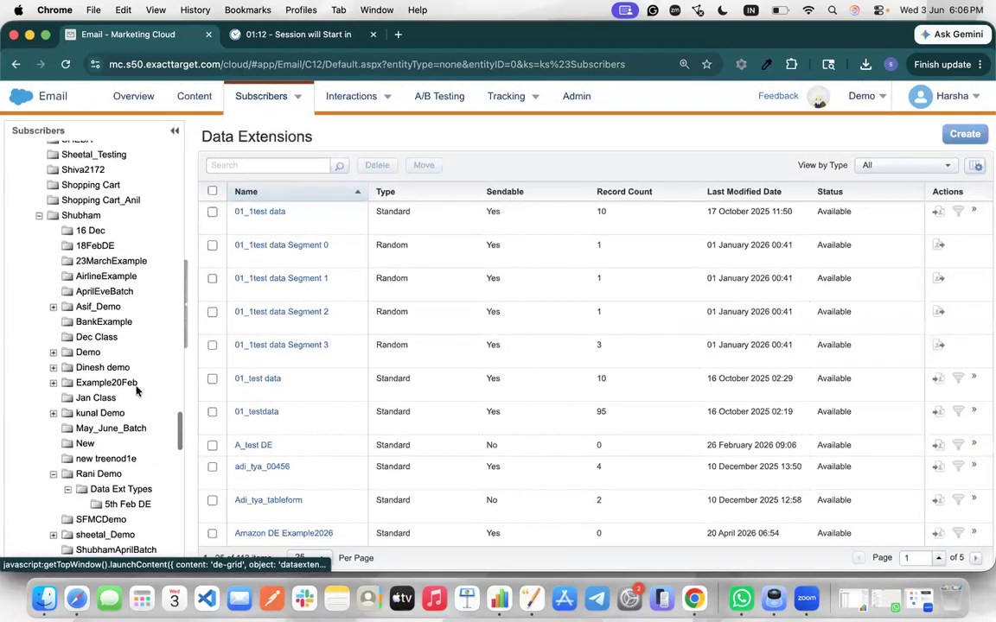
pyautogui.scroll(-6, 134, 385)
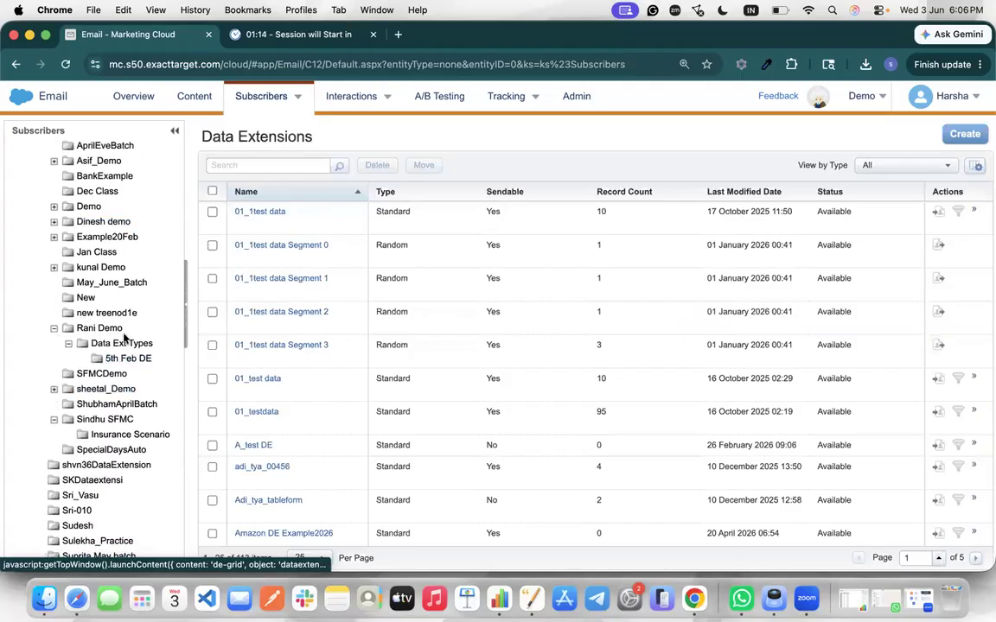
pyautogui.scroll(1, 123, 335)
pyautogui.scroll(2, 125, 337)
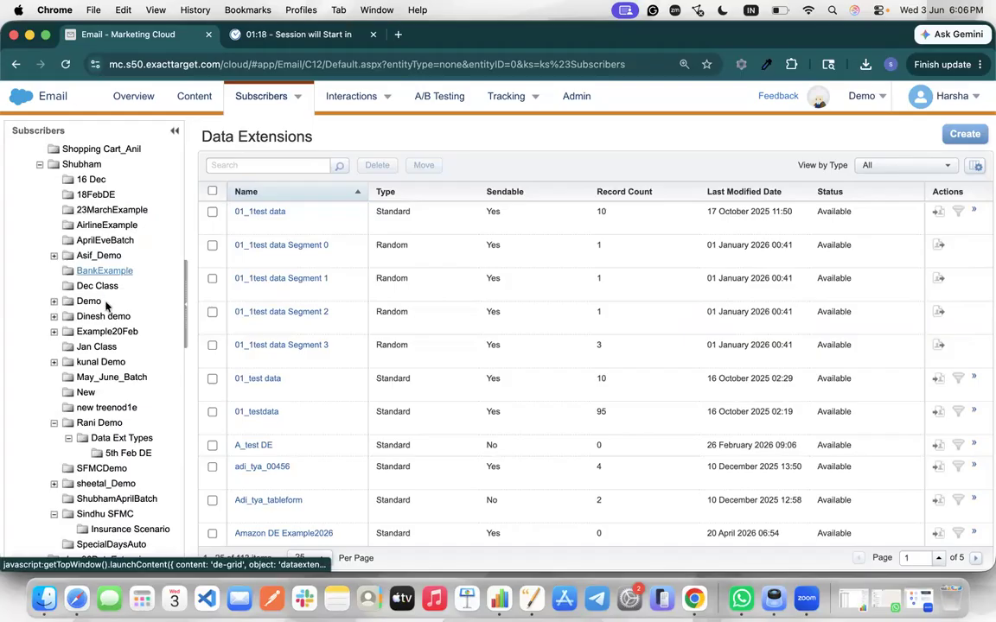
pyautogui.scroll(-3, 101, 399)
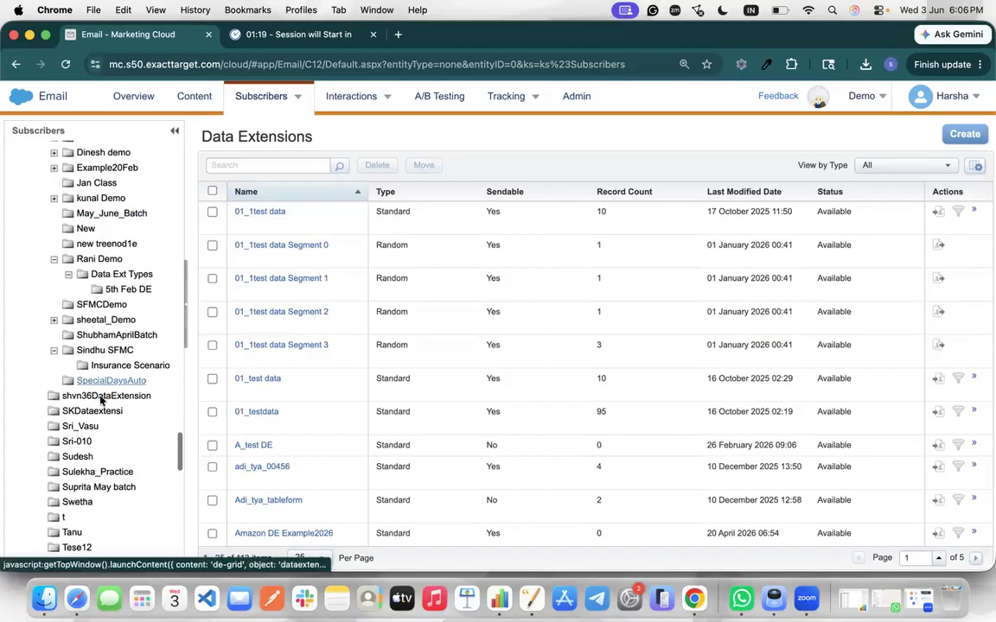
pyautogui.scroll(1, 101, 398)
# Show the SFMCDemo folder's four extensions, then open the Untitled spreadsheet from Google Drive
pyautogui.click(87, 377)
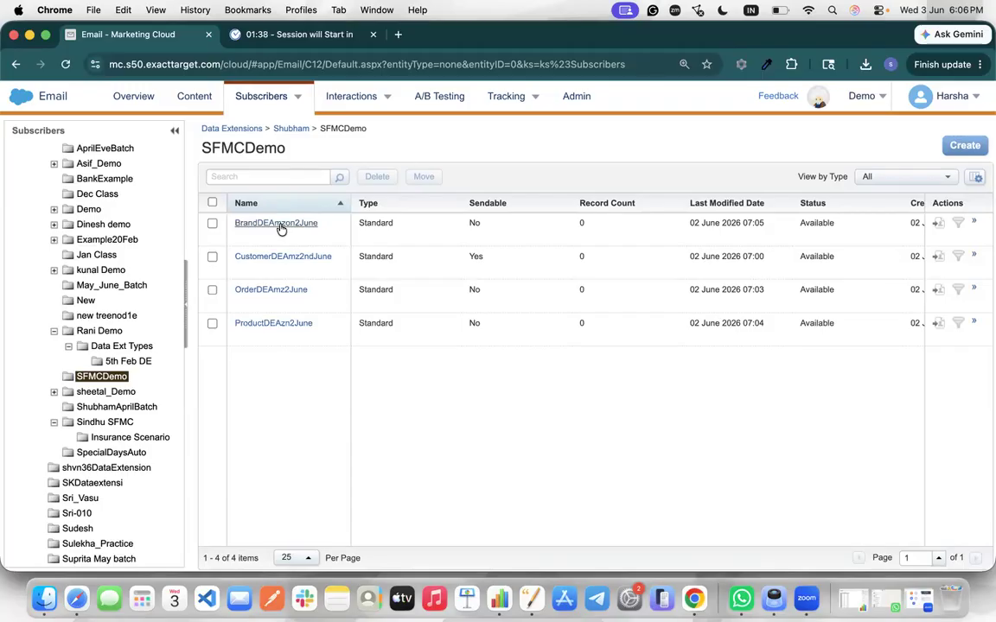
pyautogui.click(396, 35)
pyautogui.write('dr')
pyautogui.press('Return')
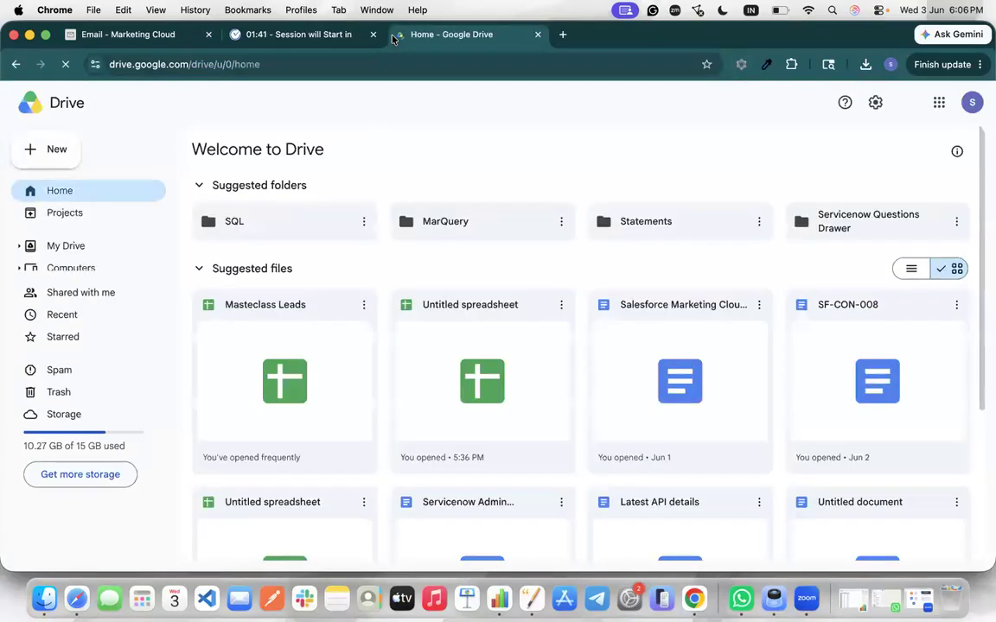
pyautogui.click(491, 378)
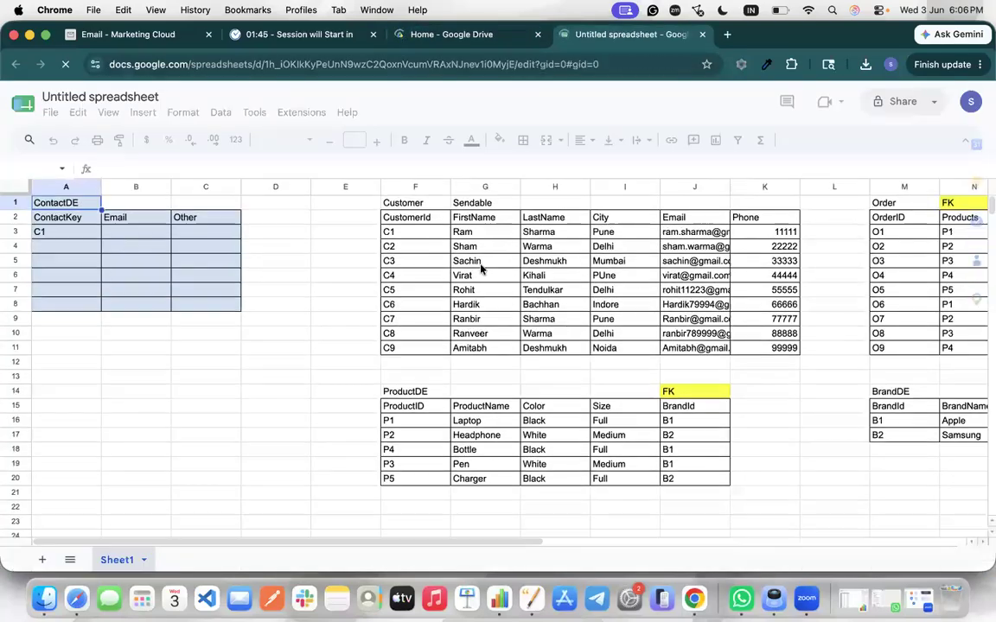
pyautogui.hscroll(6, 481, 270)
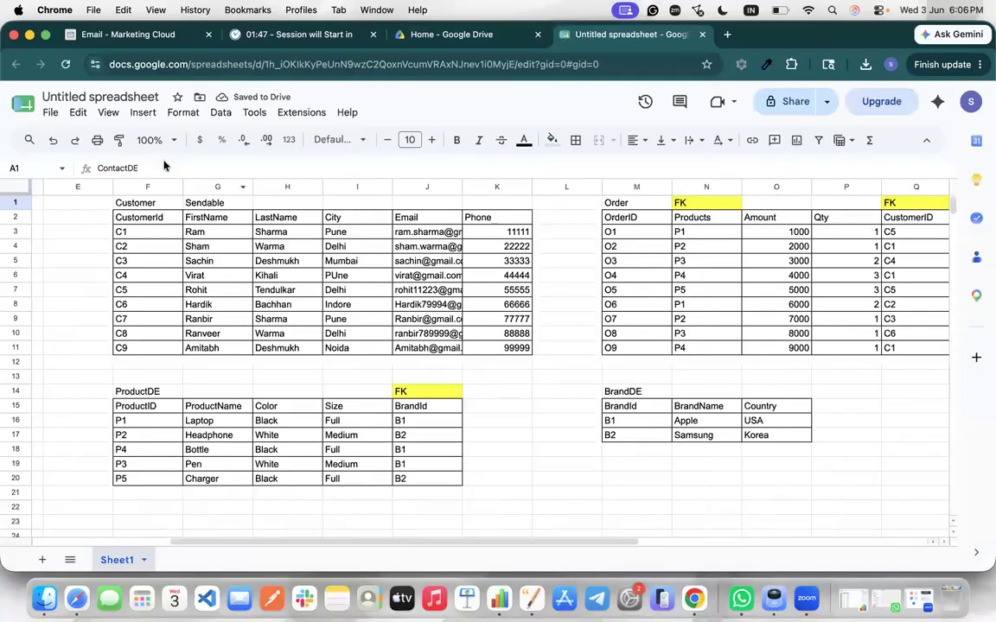
pyautogui.click(145, 202)
pyautogui.click(643, 203)
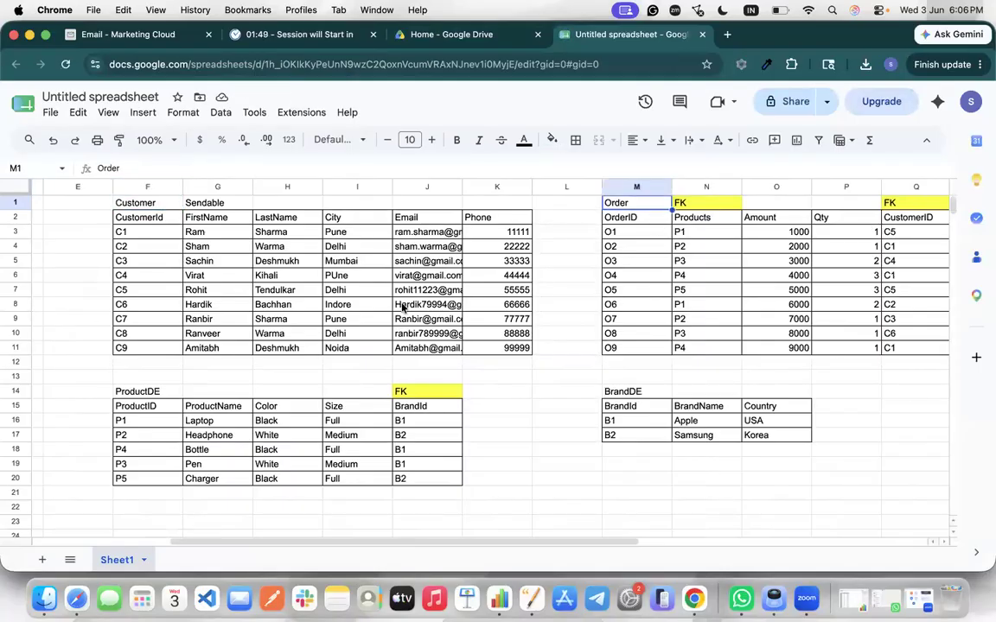
pyautogui.click(149, 392)
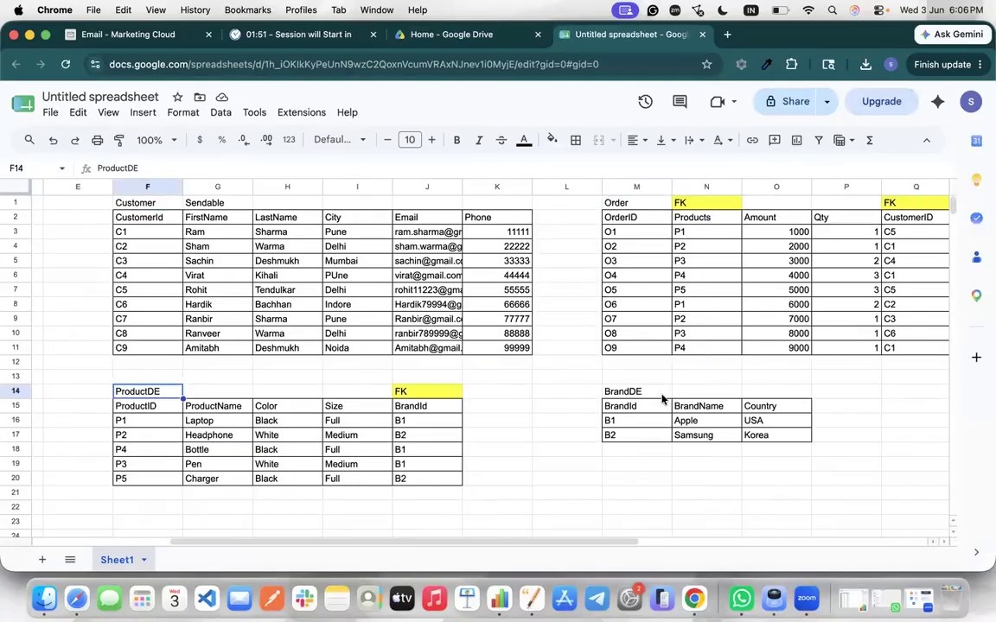
pyautogui.click(662, 394)
pyautogui.hscroll(2, 753, 384)
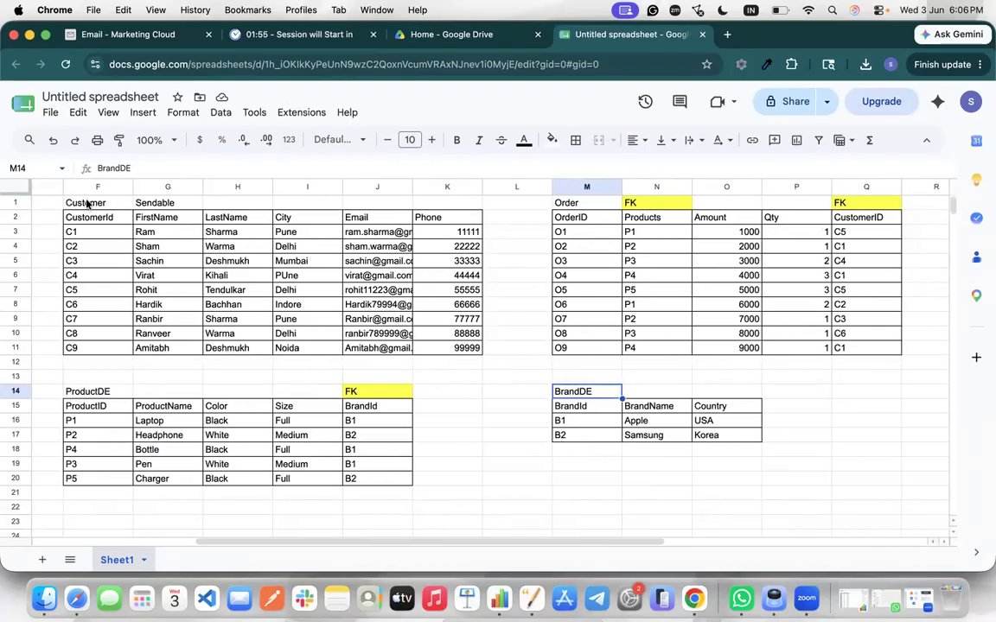
pyautogui.click(87, 203)
pyautogui.keyDown('shift'); pyautogui.click(471, 349); pyautogui.keyUp('shift')
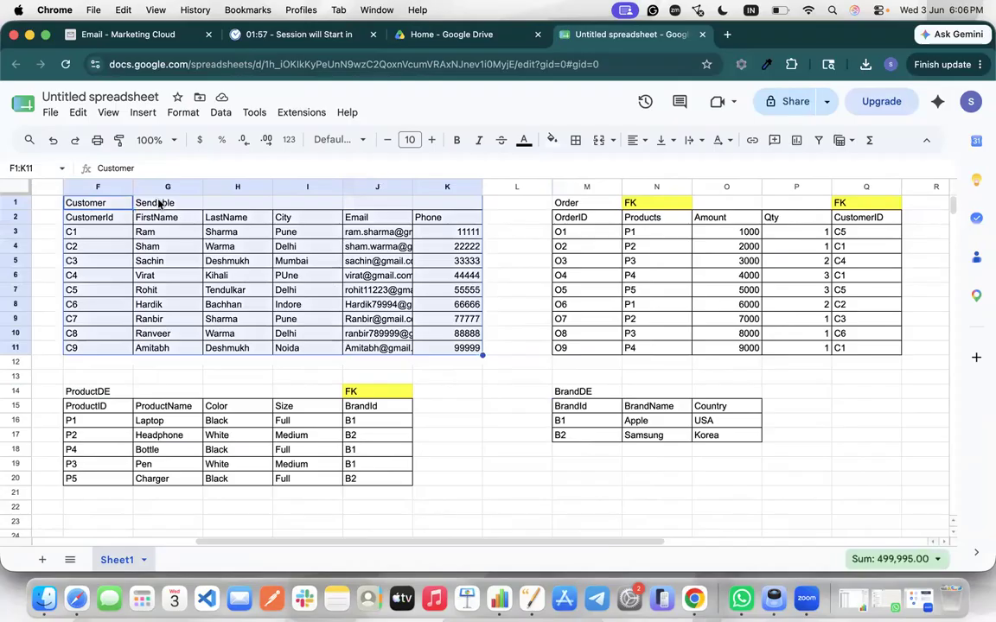
pyautogui.click(159, 204)
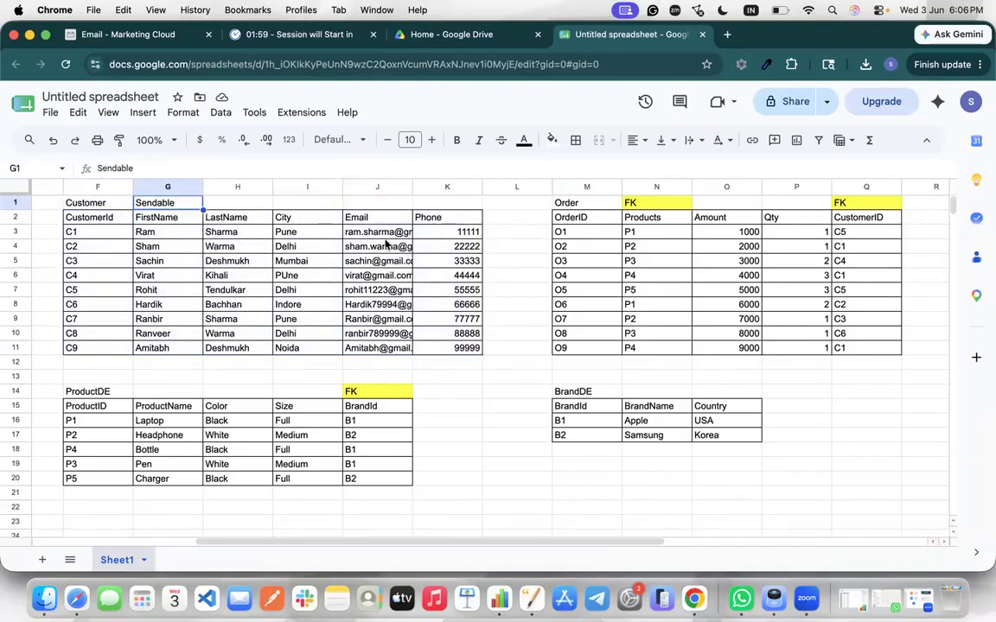
pyautogui.click(348, 219)
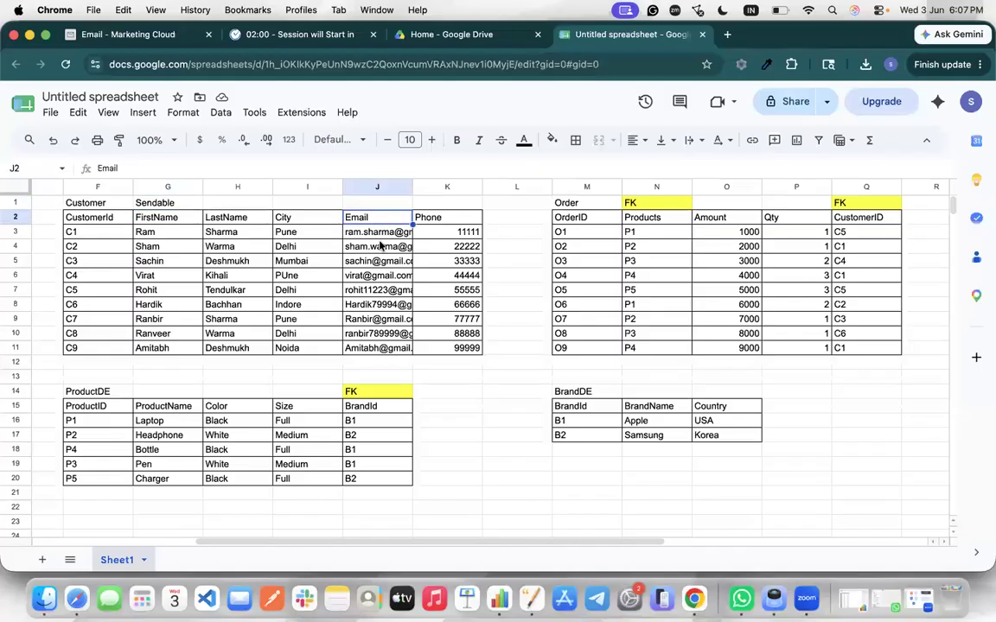
pyautogui.keyDown('shift'); pyautogui.click(389, 336); pyautogui.keyUp('shift')
pyautogui.keyDown('shift'); pyautogui.click(400, 365); pyautogui.keyUp('shift')
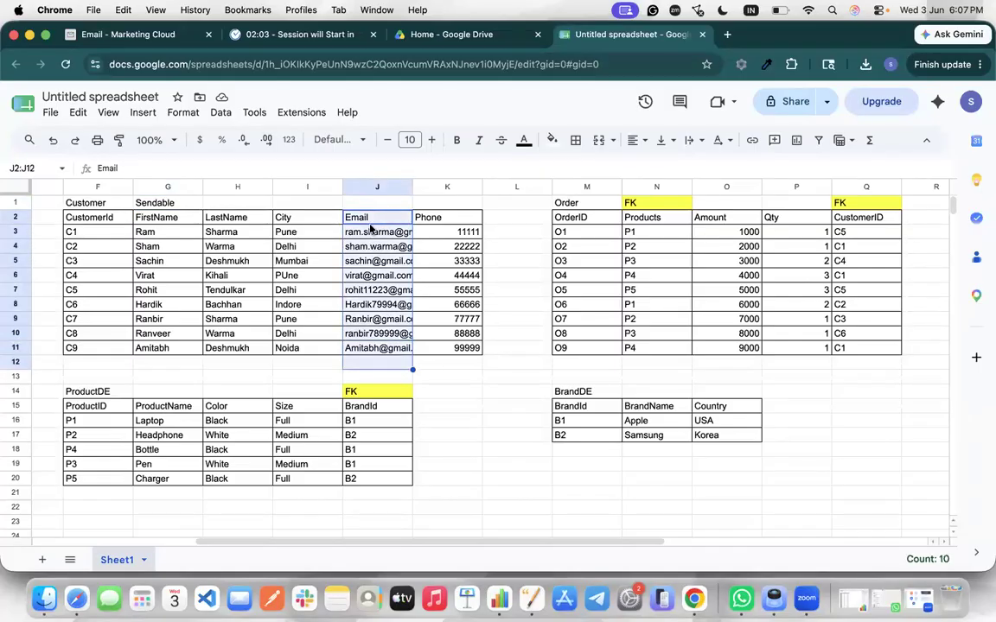
pyautogui.click(452, 216)
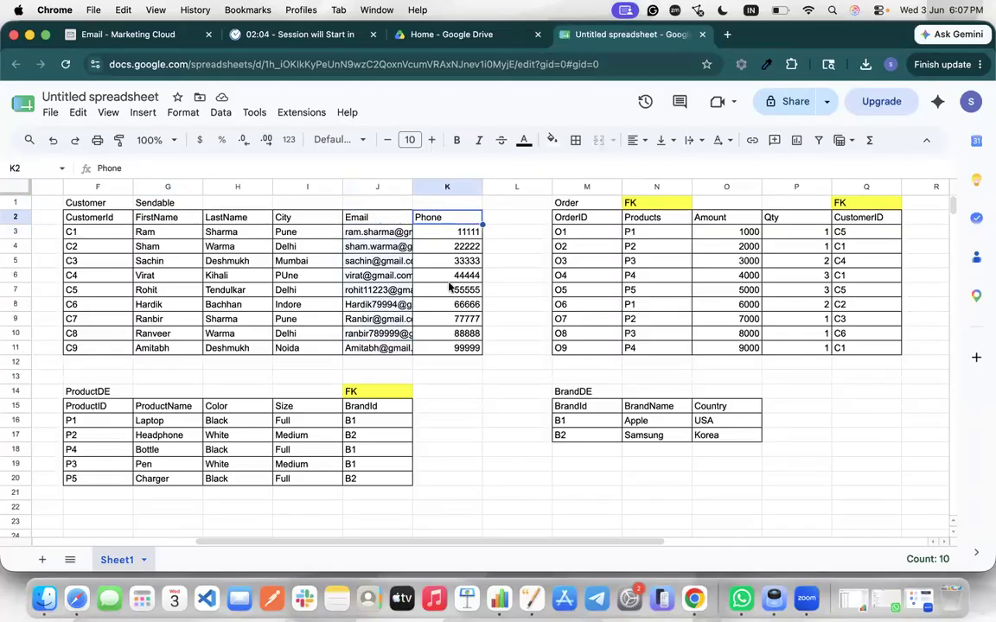
pyautogui.keyDown('shift'); pyautogui.click(453, 346); pyautogui.keyUp('shift')
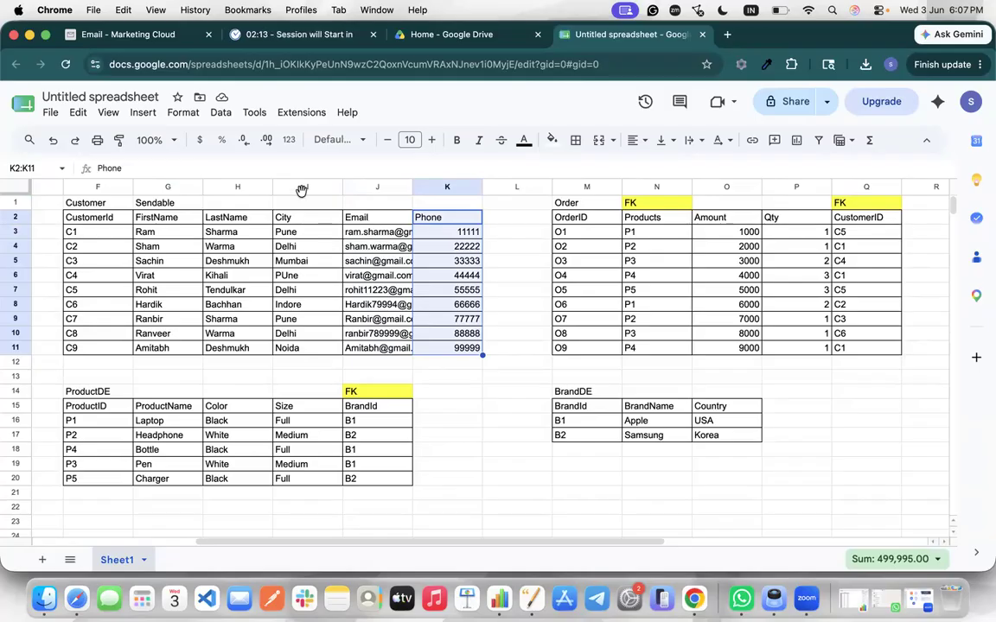
pyautogui.click(183, 201)
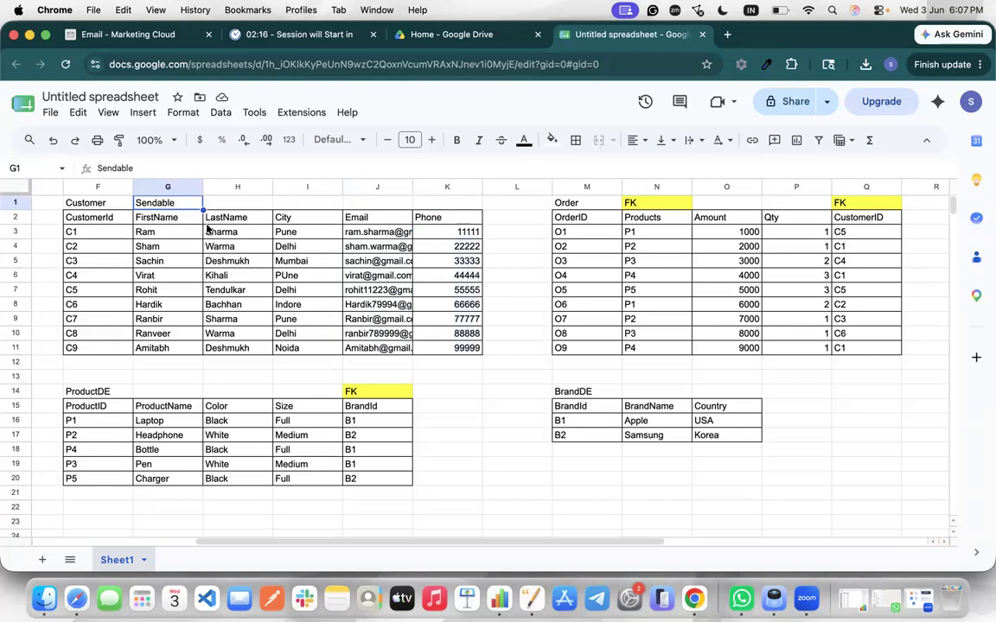
pyautogui.click(564, 204)
pyautogui.click(115, 394)
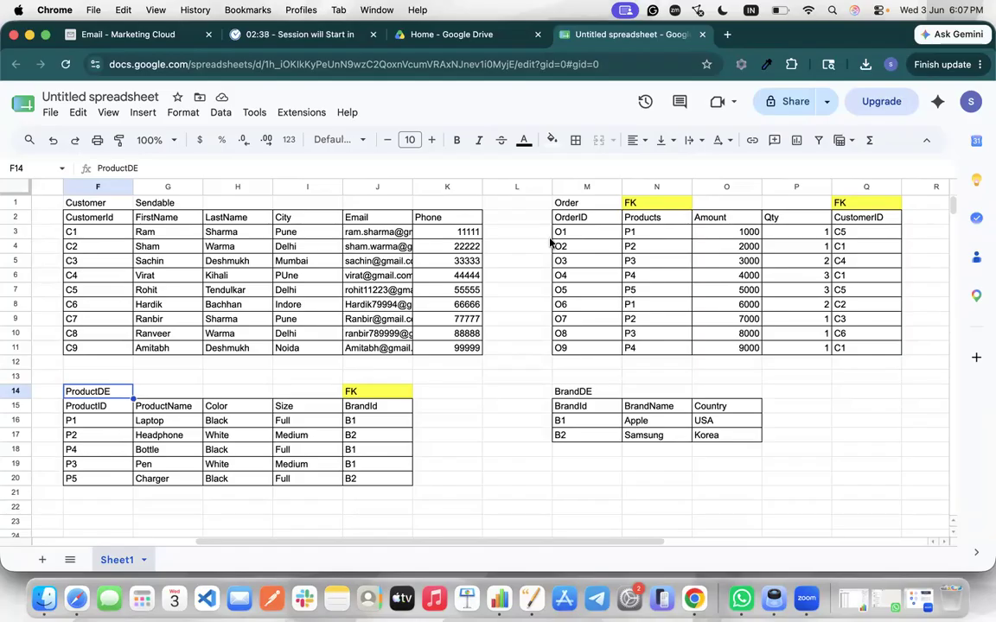
pyautogui.click(567, 218)
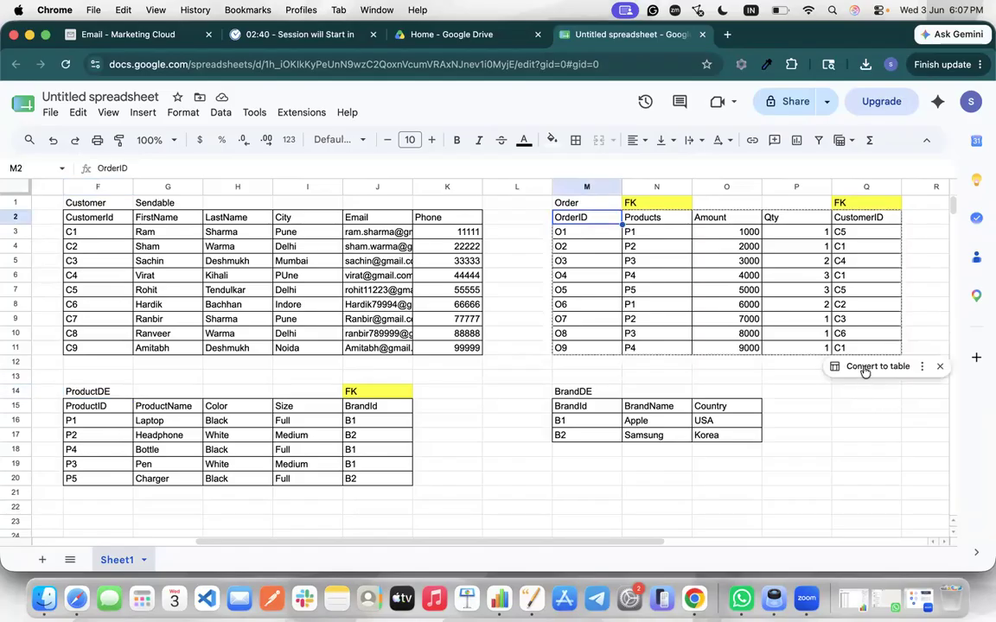
pyautogui.keyDown('shift'); pyautogui.click(886, 349); pyautogui.keyUp('shift')
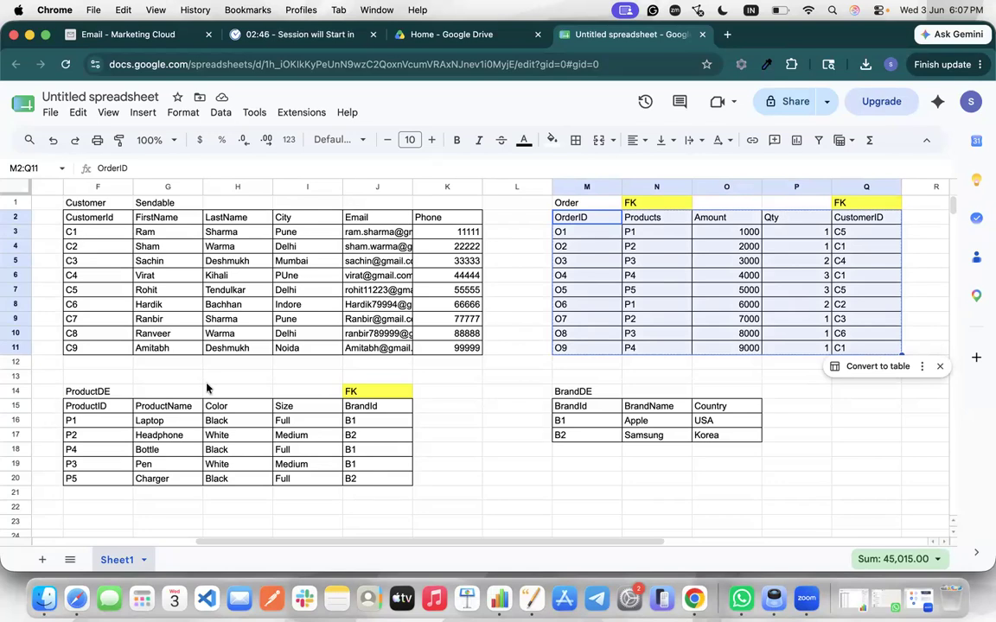
pyautogui.click(107, 412)
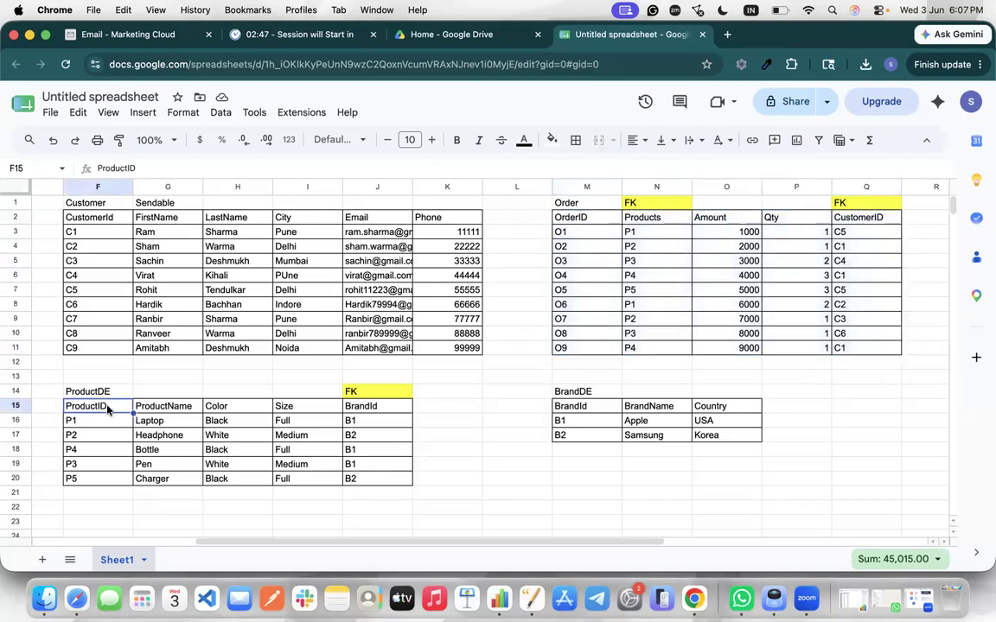
pyautogui.keyDown('shift'); pyautogui.click(389, 480); pyautogui.keyUp('shift')
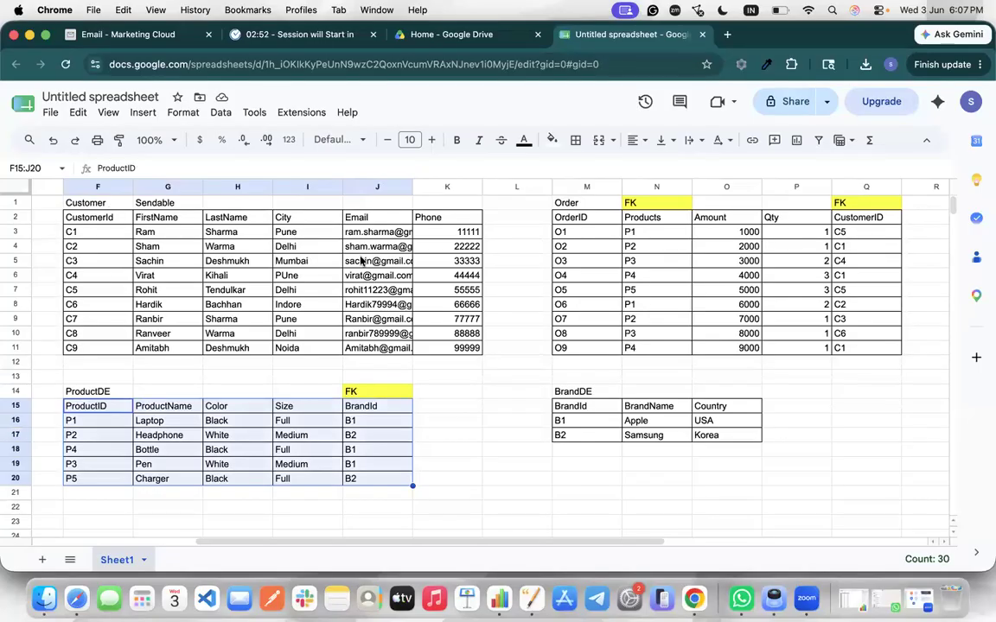
pyautogui.click(572, 405)
pyautogui.keyDown('shift'); pyautogui.click(707, 439); pyautogui.keyUp('shift')
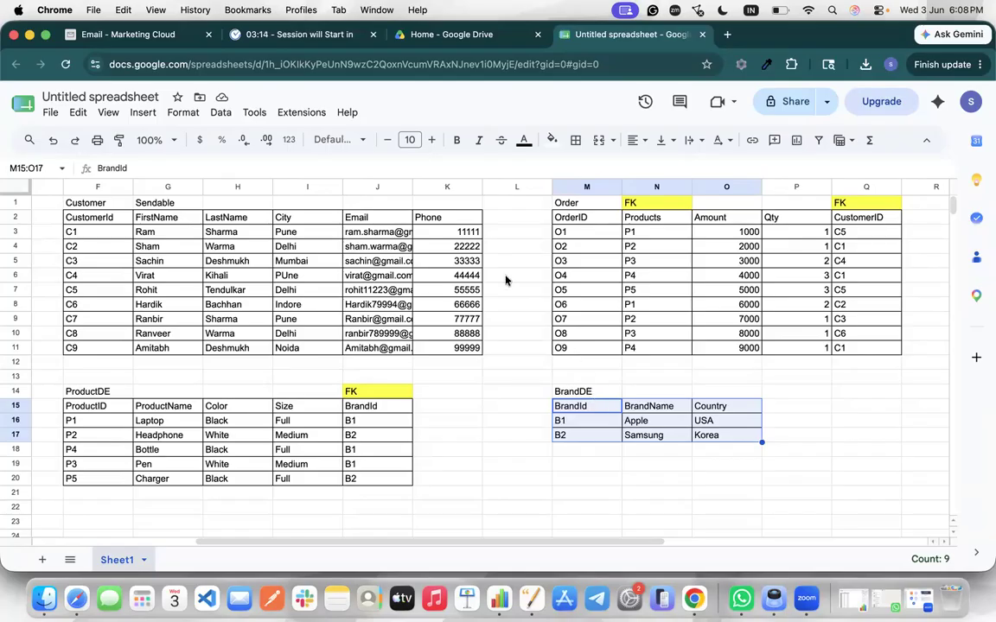
pyautogui.click(378, 233)
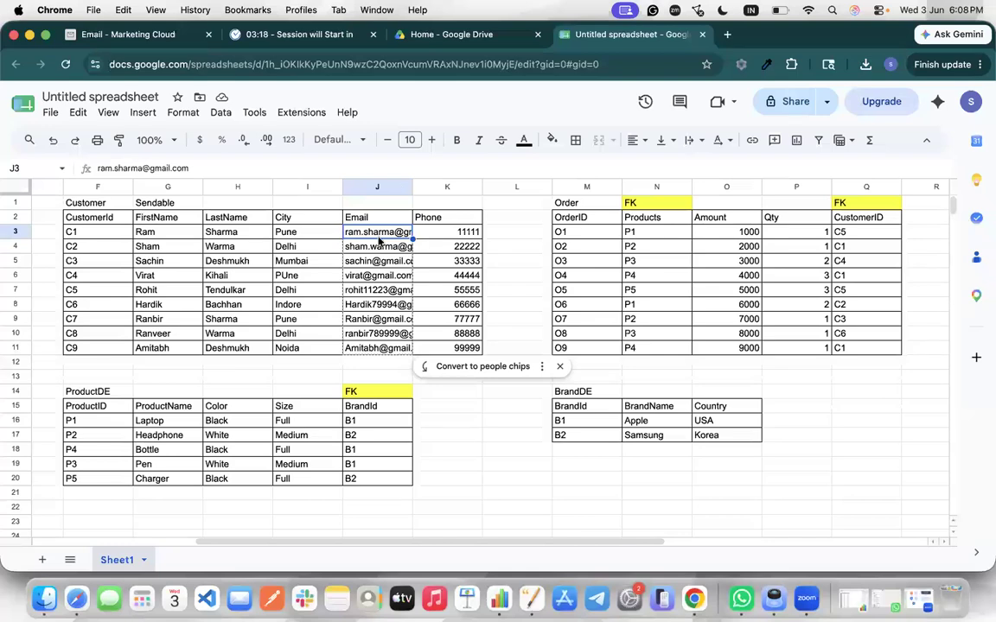
pyautogui.click(372, 218)
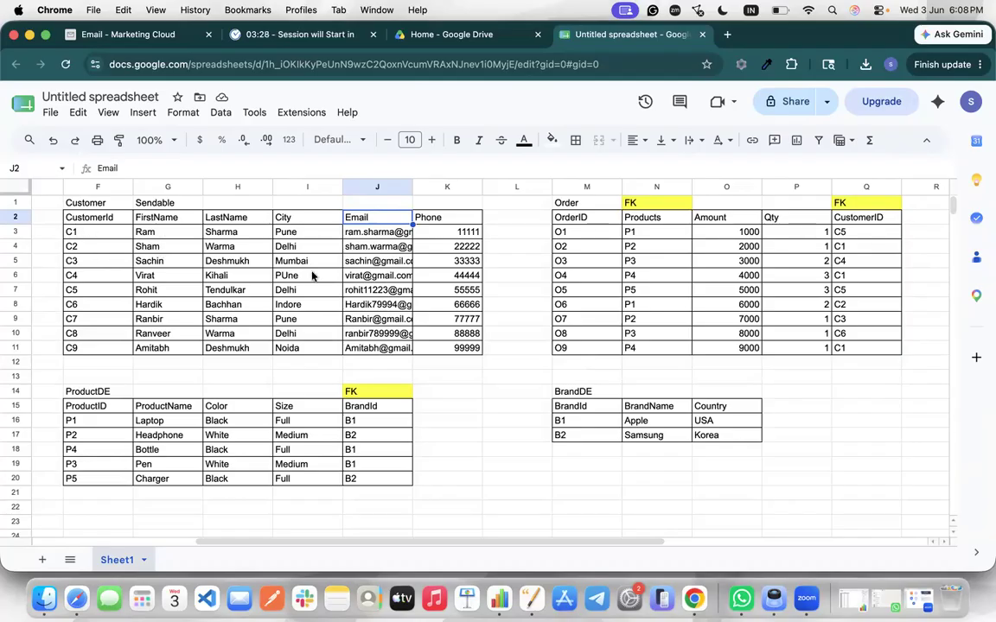
pyautogui.click(575, 204)
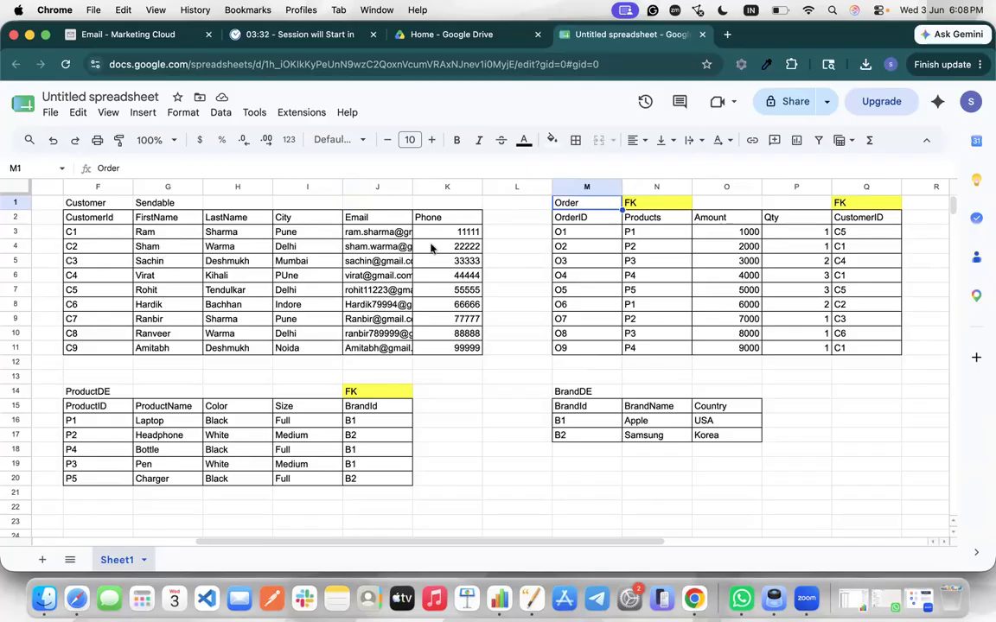
pyautogui.click(355, 393)
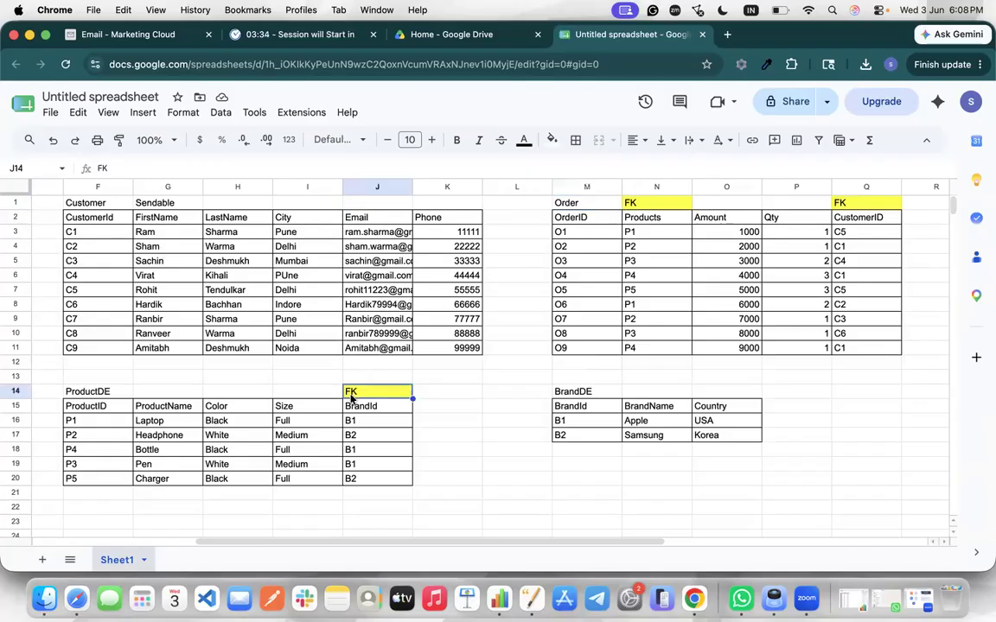
pyautogui.click(77, 395)
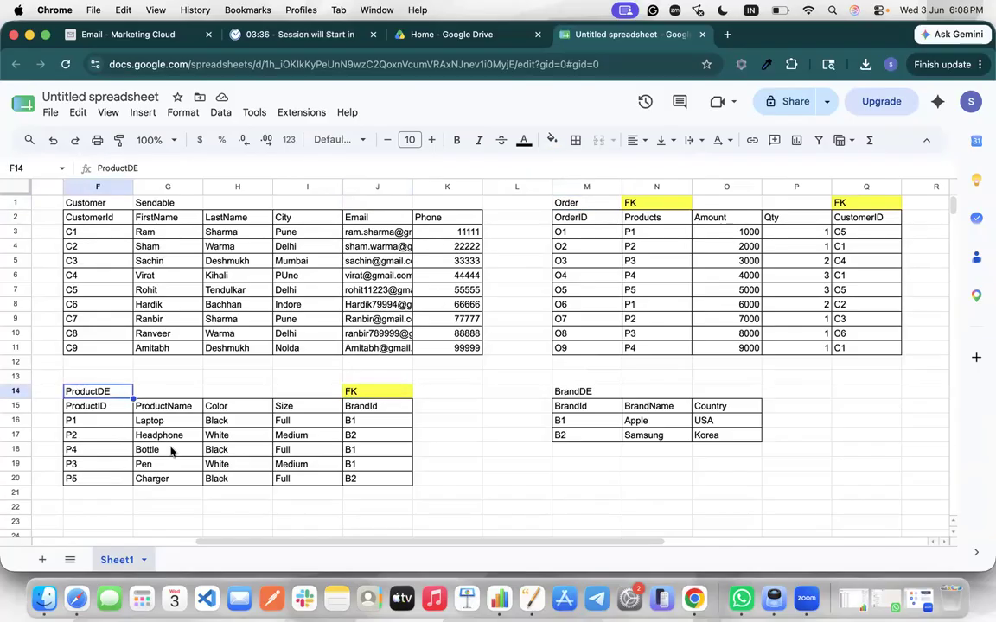
pyautogui.click(601, 394)
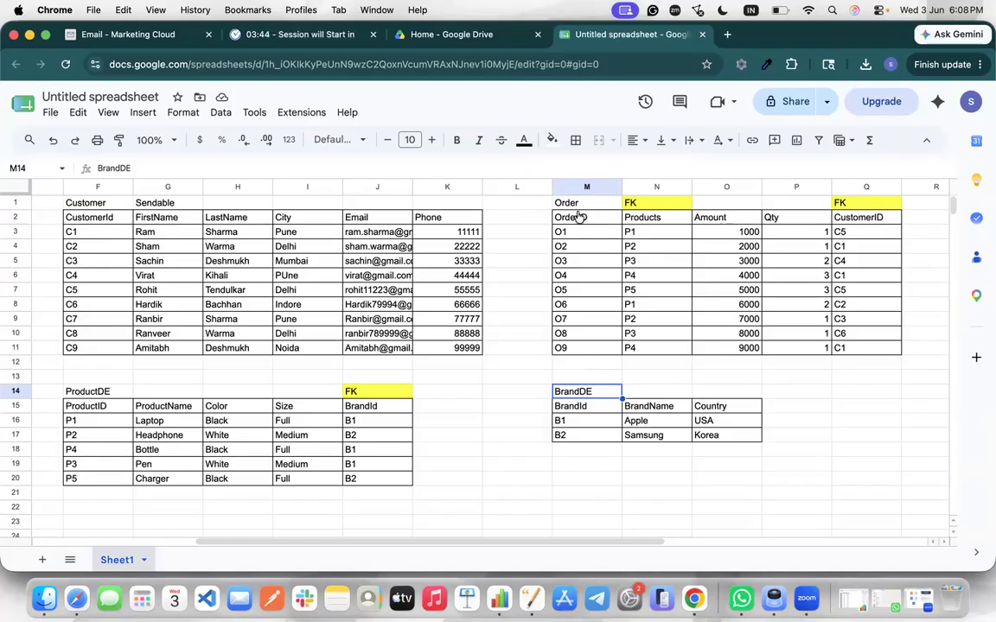
# Return to the Email - Marketing Cloud tab and duplicate it
pyautogui.click(104, 32)
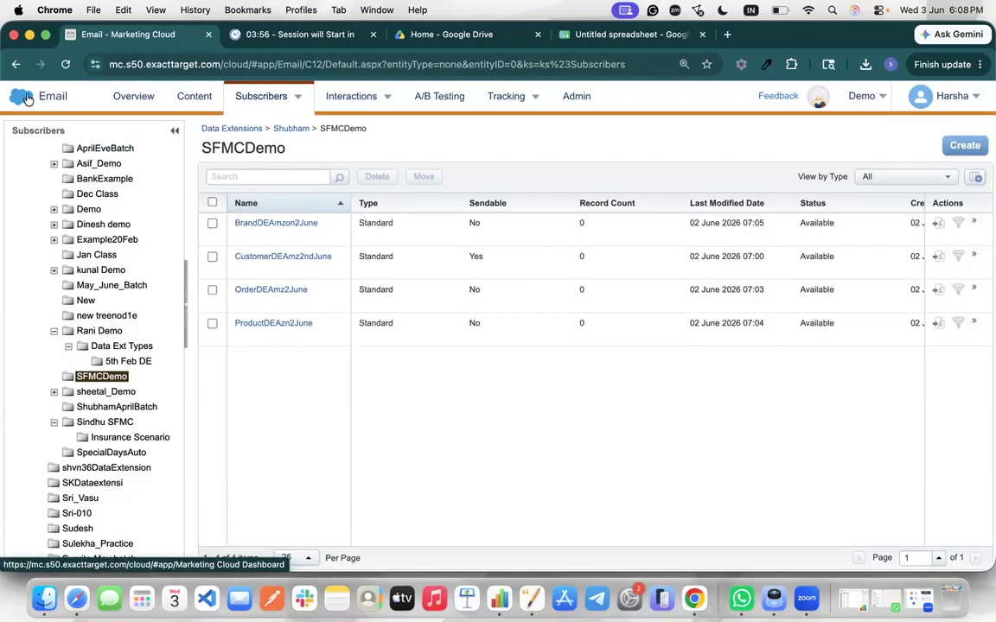
pyautogui.moveTo(28, 101)
pyautogui.moveTo(542, 196)
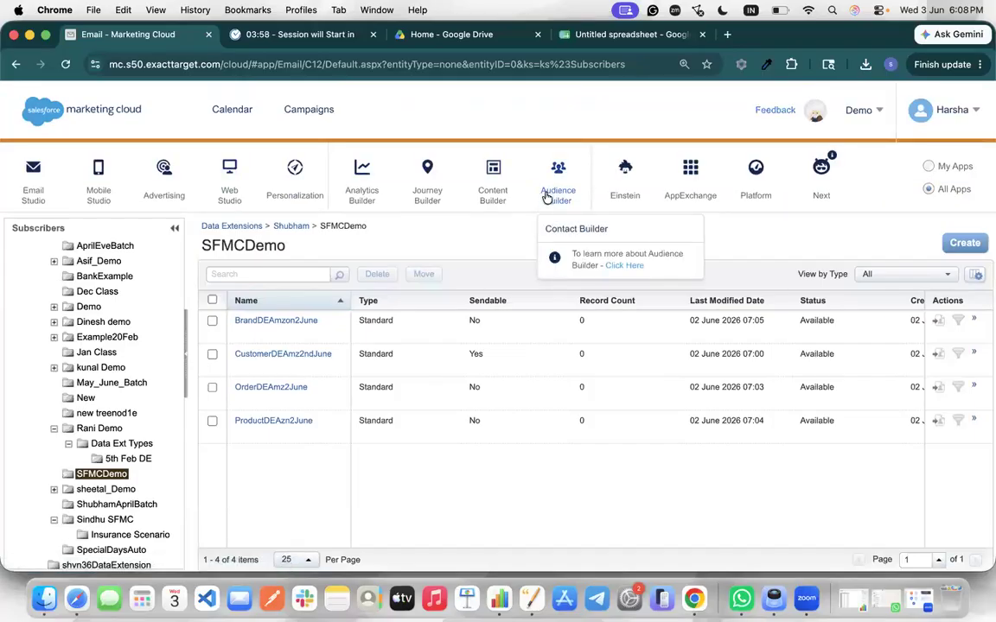
pyautogui.rightClick(159, 34)
pyautogui.click(197, 129)
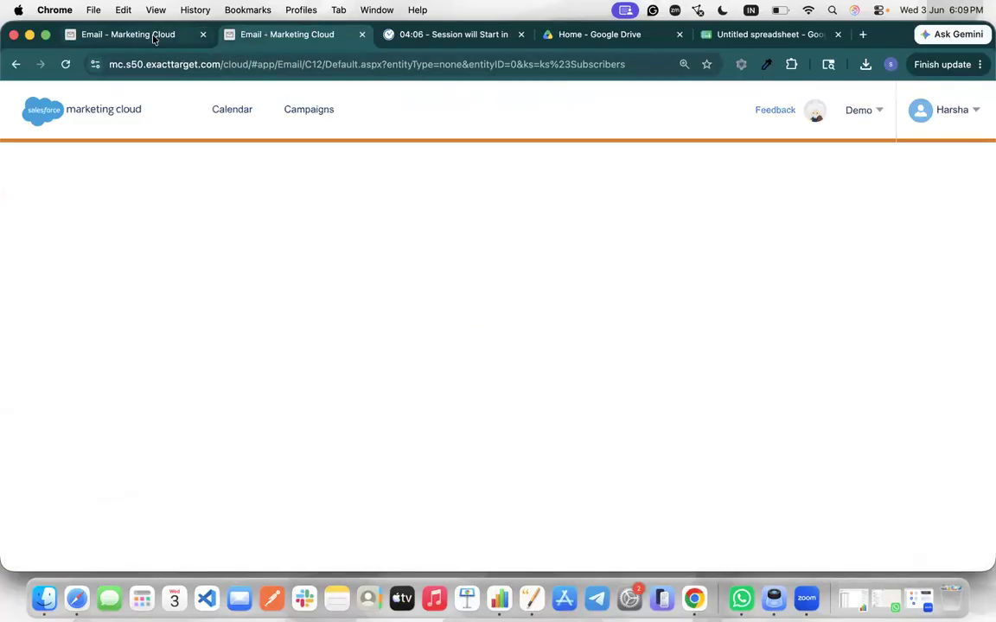
# Open Contact Builder from the Audience Builder menu to reach Data Designer
pyautogui.moveTo(511, 182)
pyautogui.moveTo(546, 191)
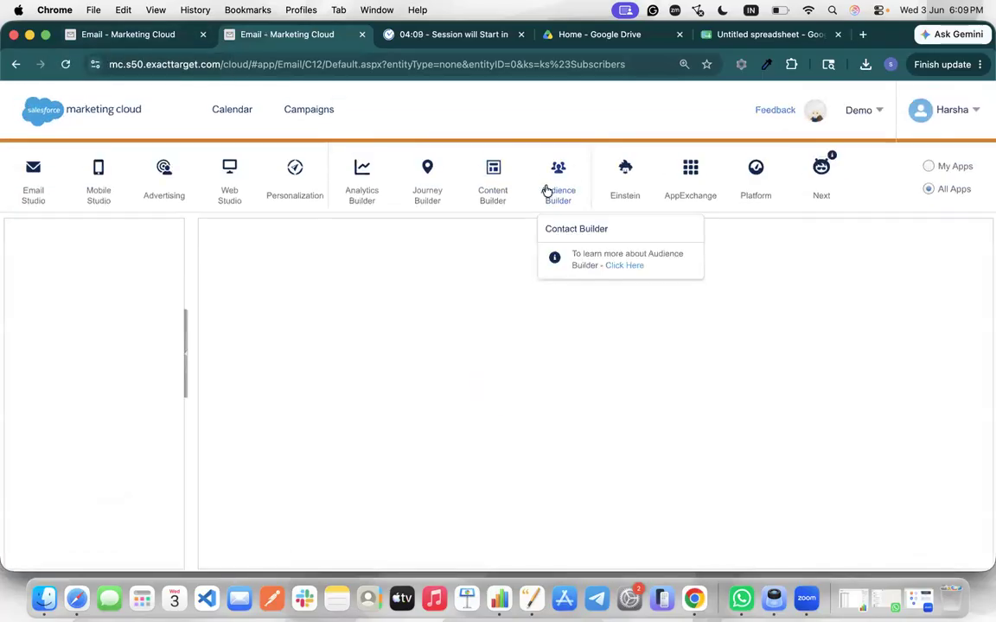
pyautogui.click(572, 230)
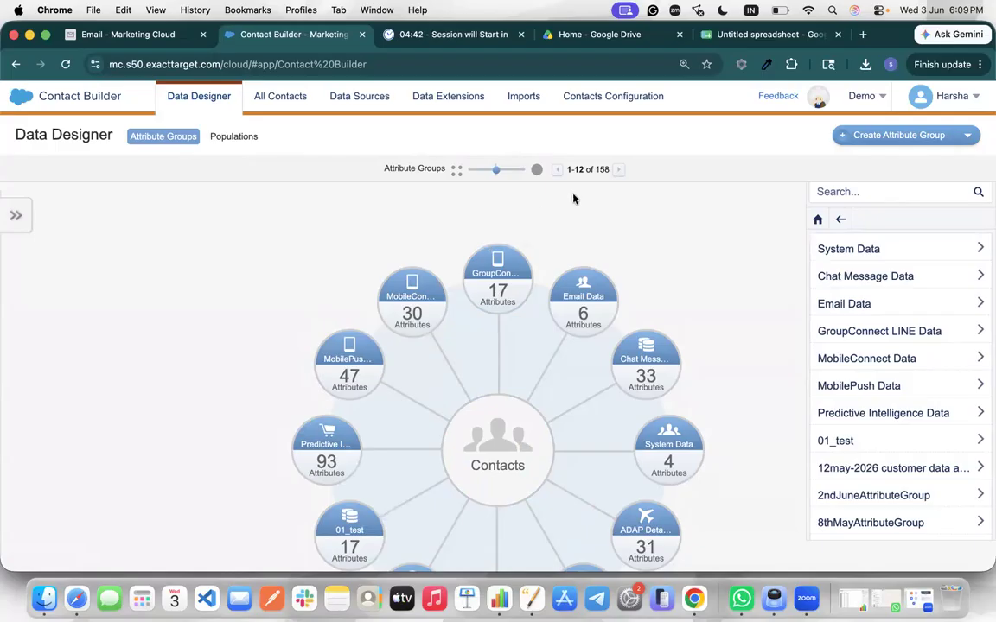
# Open 2ndJuneAttributeGroup in Data Designer, confirming the change, to show its Customer, Order, Product and Brand links
pyautogui.scroll(-3, 574, 199)
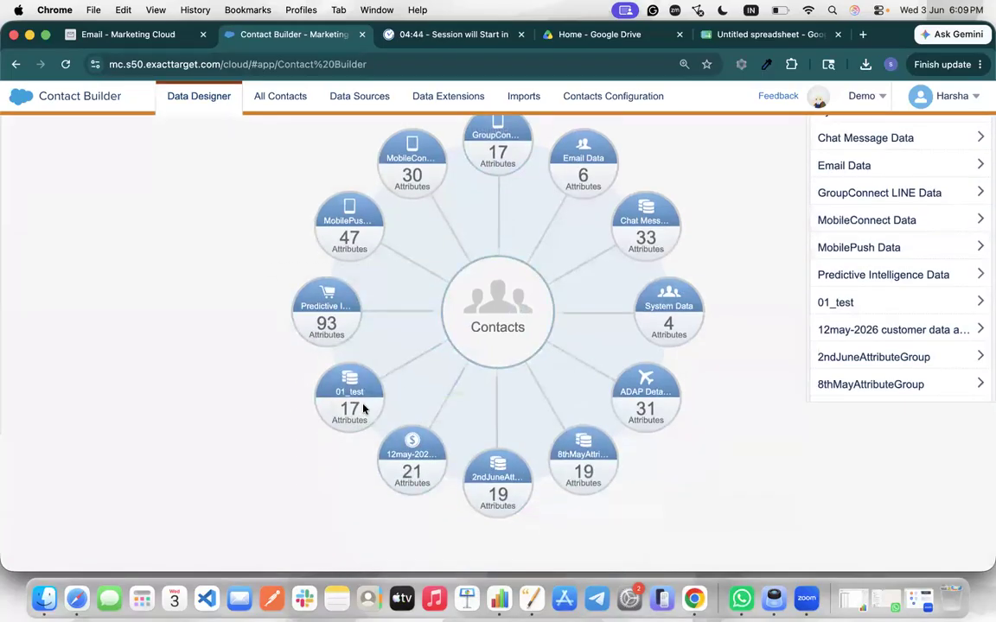
pyautogui.click(506, 487)
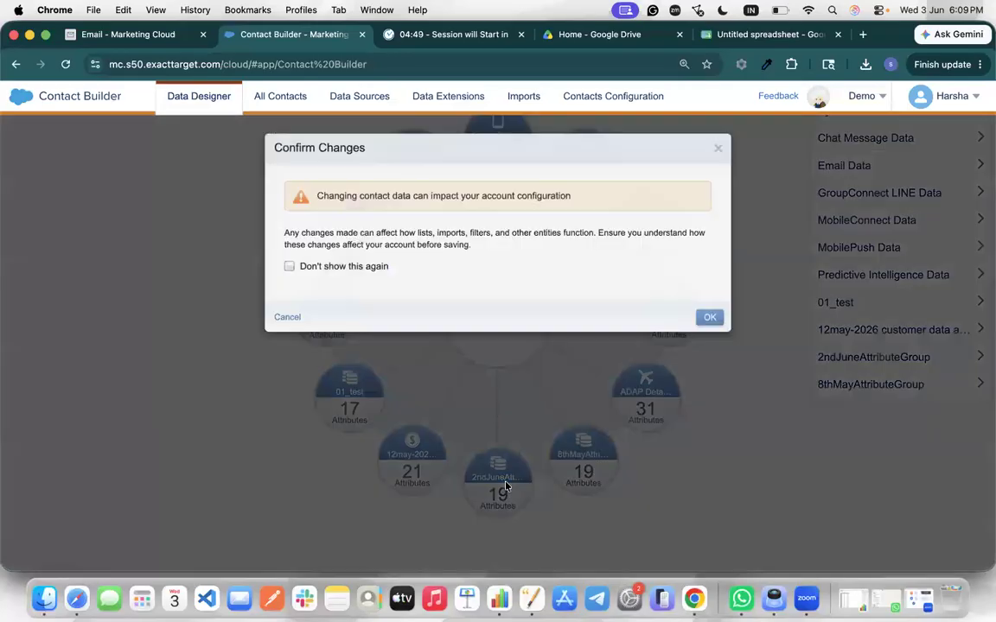
pyautogui.click(705, 318)
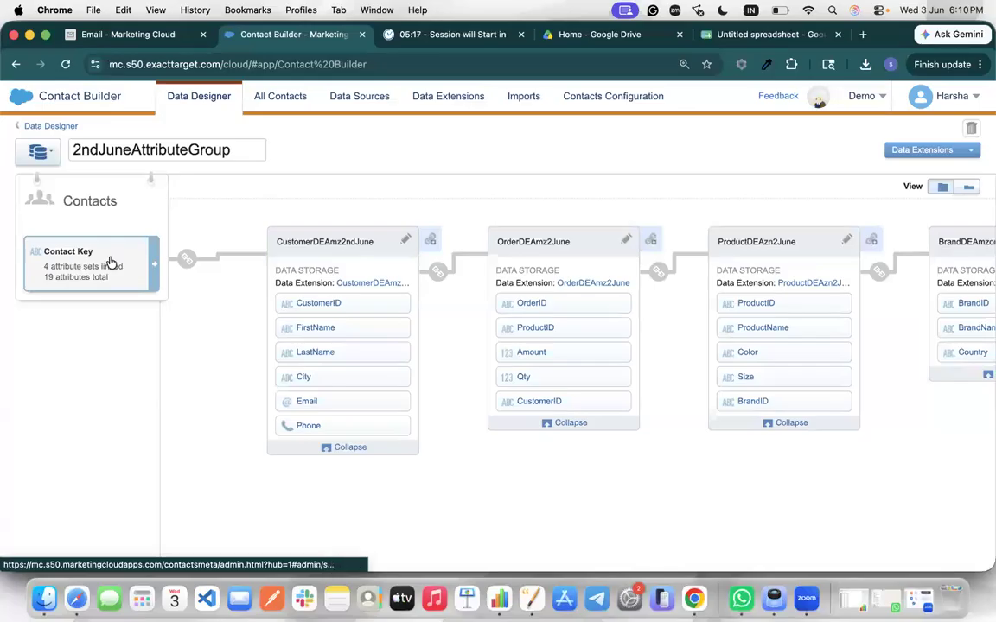
pyautogui.moveTo(190, 263)
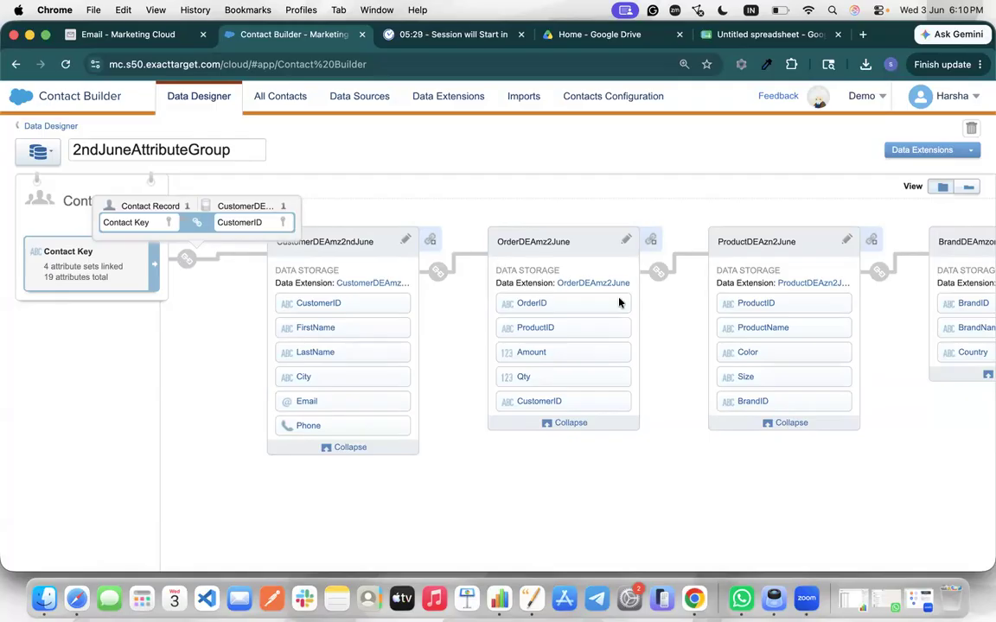
pyautogui.moveTo(438, 275)
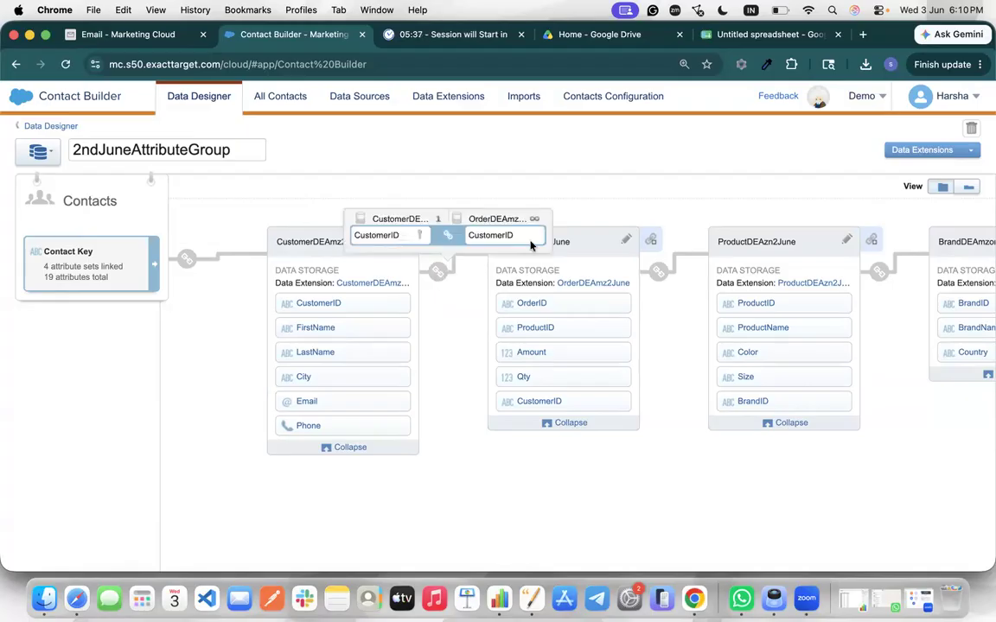
pyautogui.moveTo(660, 272)
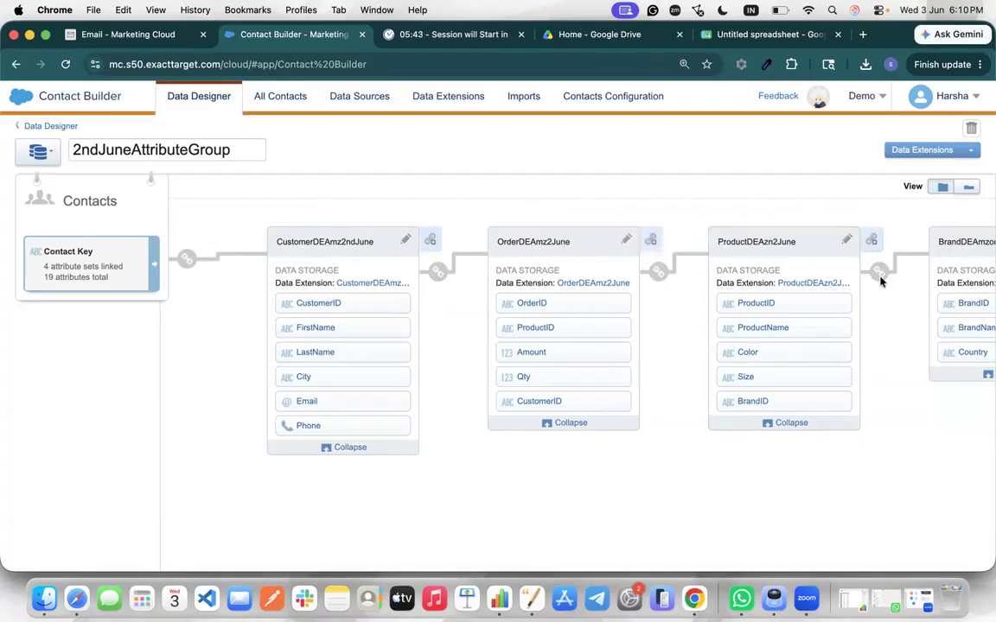
pyautogui.moveTo(881, 279)
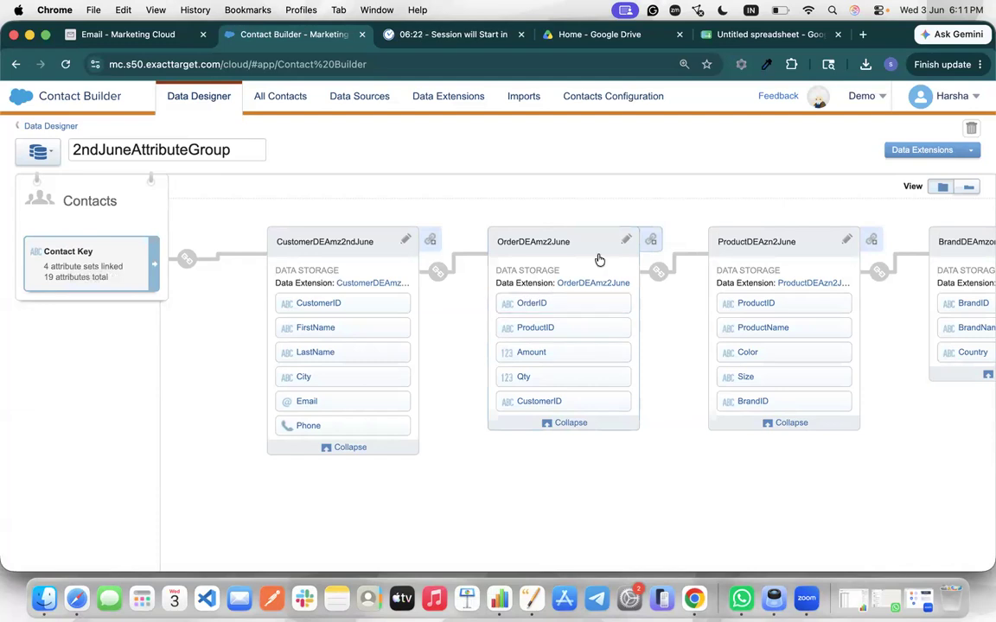
pyautogui.click(158, 38)
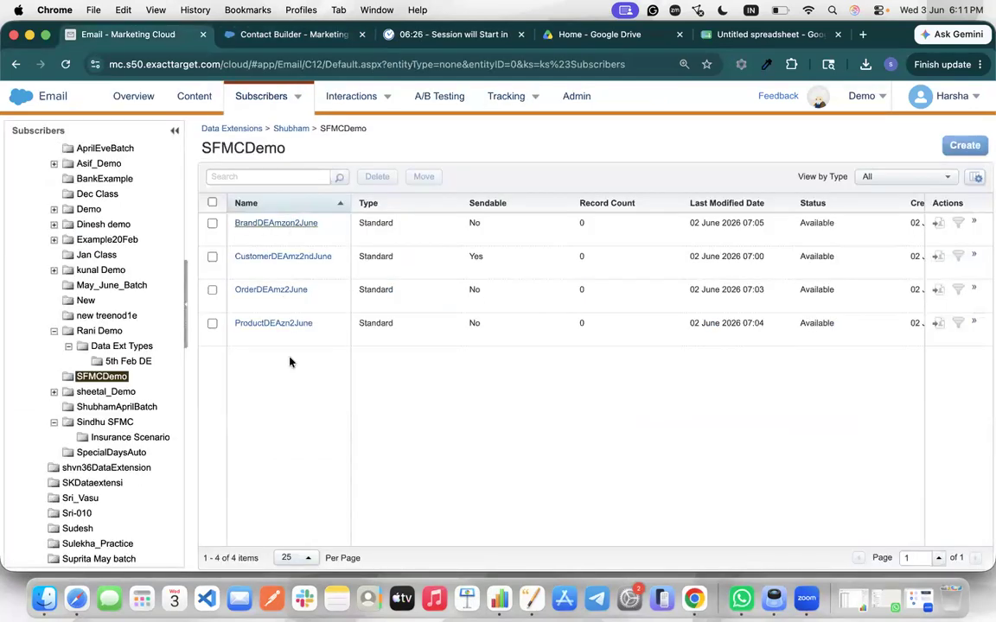
# Open CustomerDE.csv from the browser's downloads list in Numbers
pyautogui.click(865, 64)
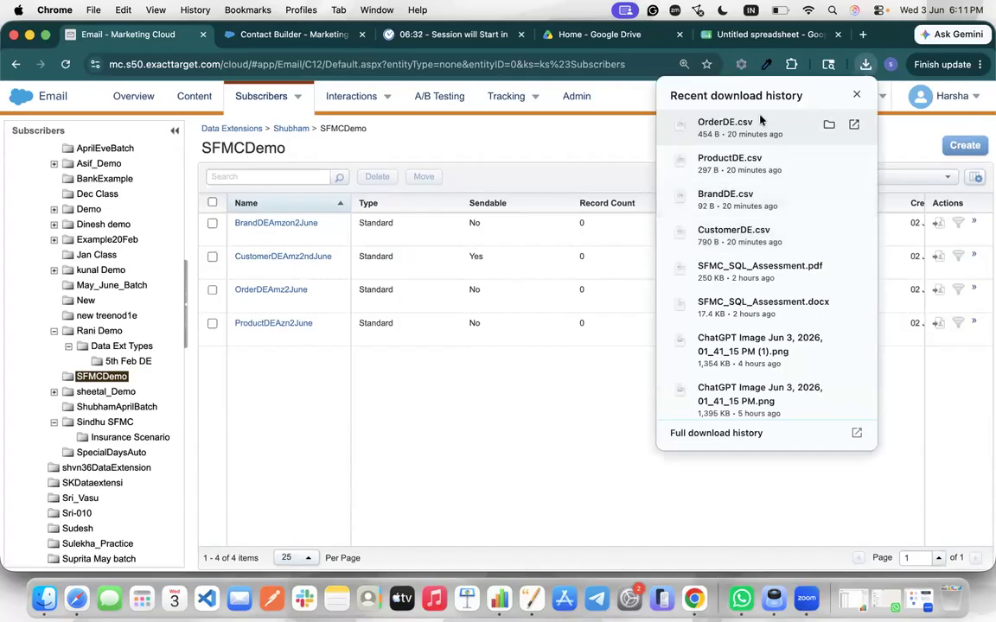
pyautogui.click(757, 241)
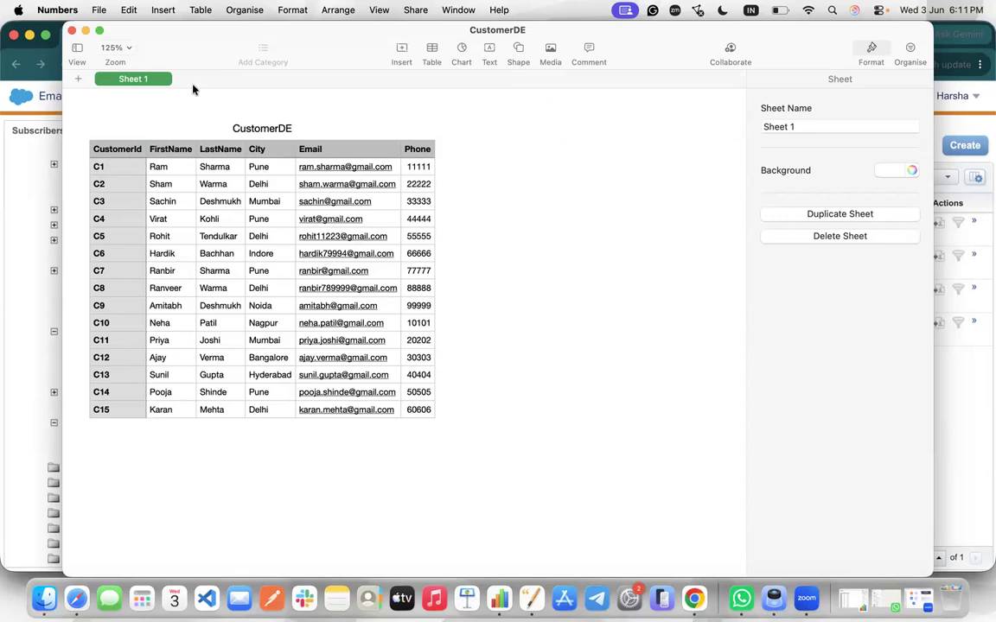
# Close the CustomerDE spreadsheet in Numbers
pyautogui.click(72, 31)
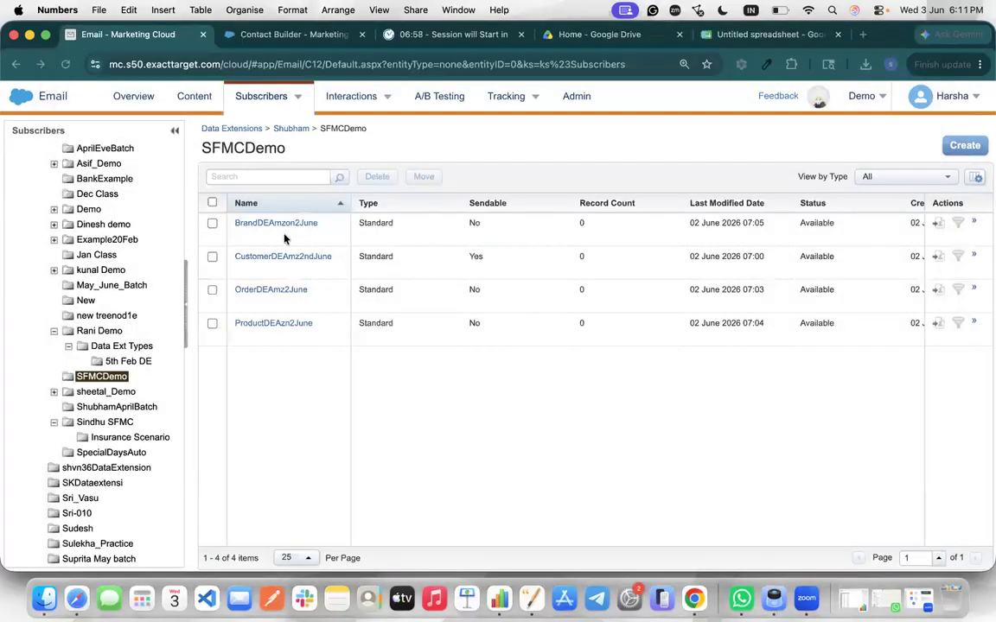
# Open CustomerDEAmz2ndJune and view its Records tab, showing CustomerID through Phone columns and 0 items
pyautogui.click(311, 259)
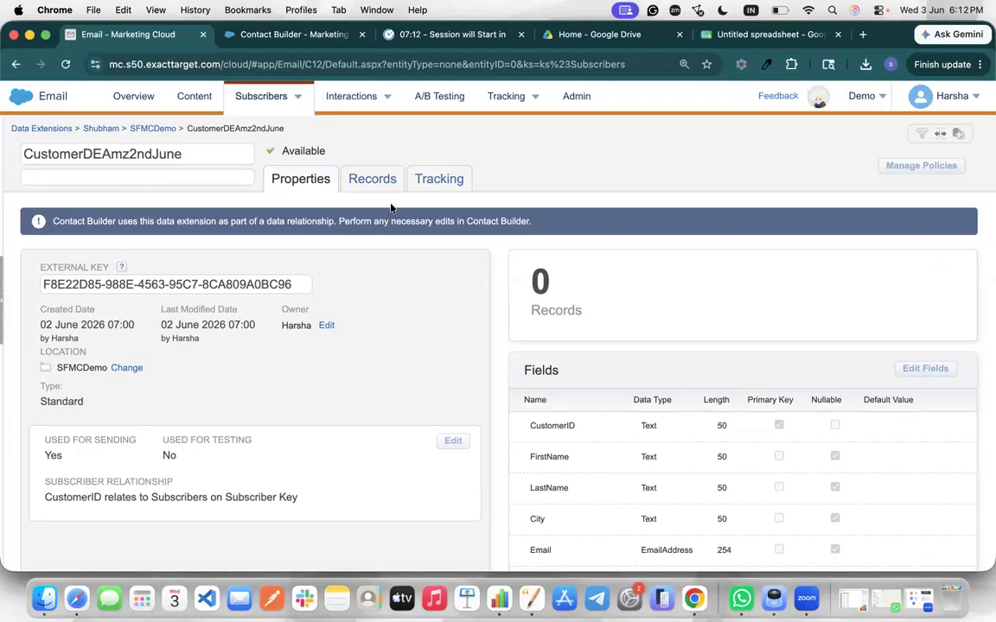
pyautogui.click(865, 64)
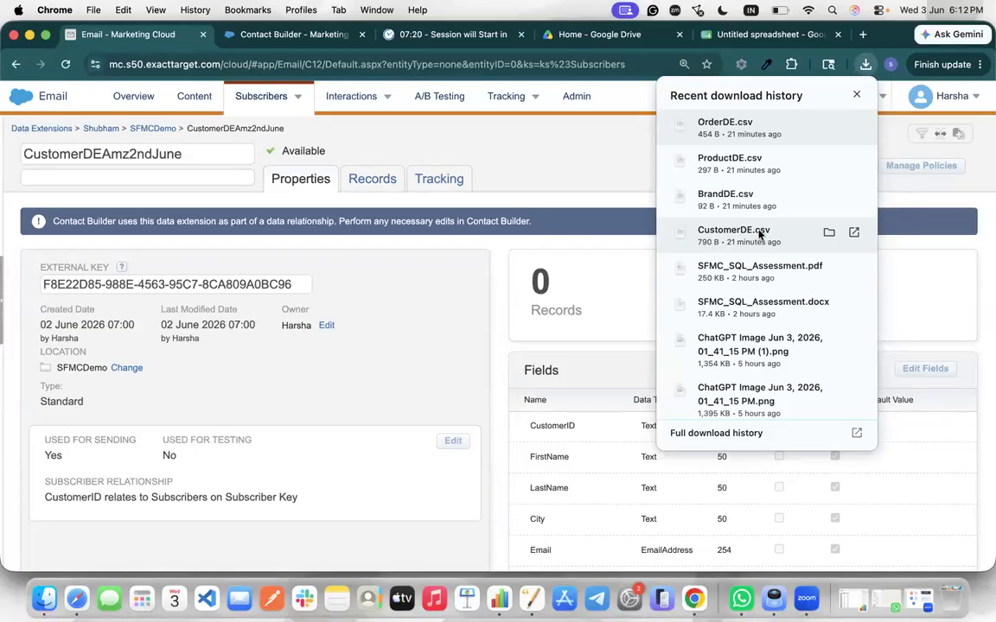
pyautogui.click(380, 179)
pyautogui.click(380, 179)
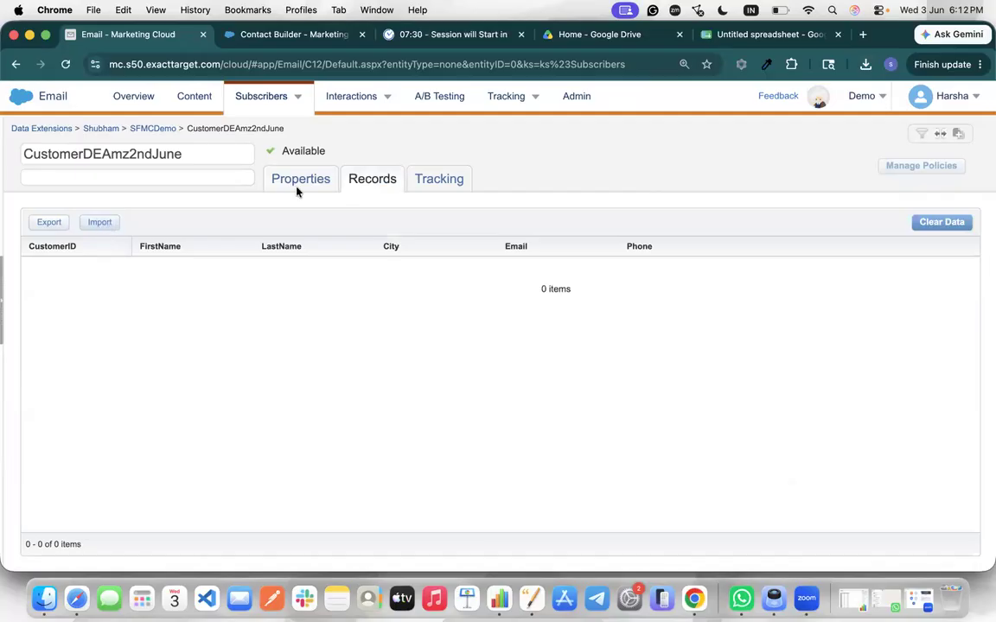
# Start an import into CustomerDEAmz2ndJune and bring up the file chooser
pyautogui.click(97, 223)
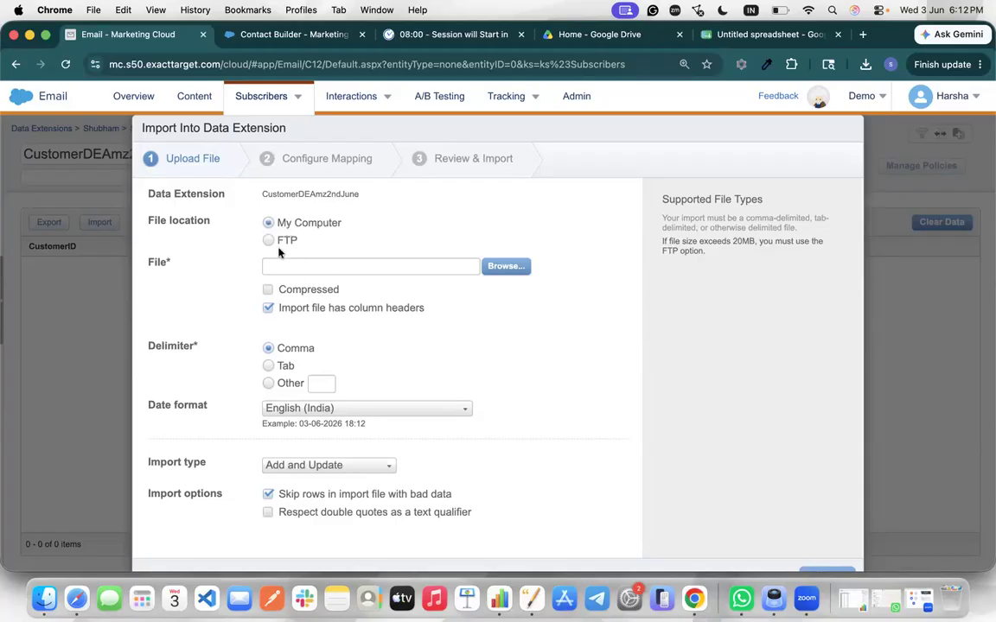
pyautogui.click(507, 266)
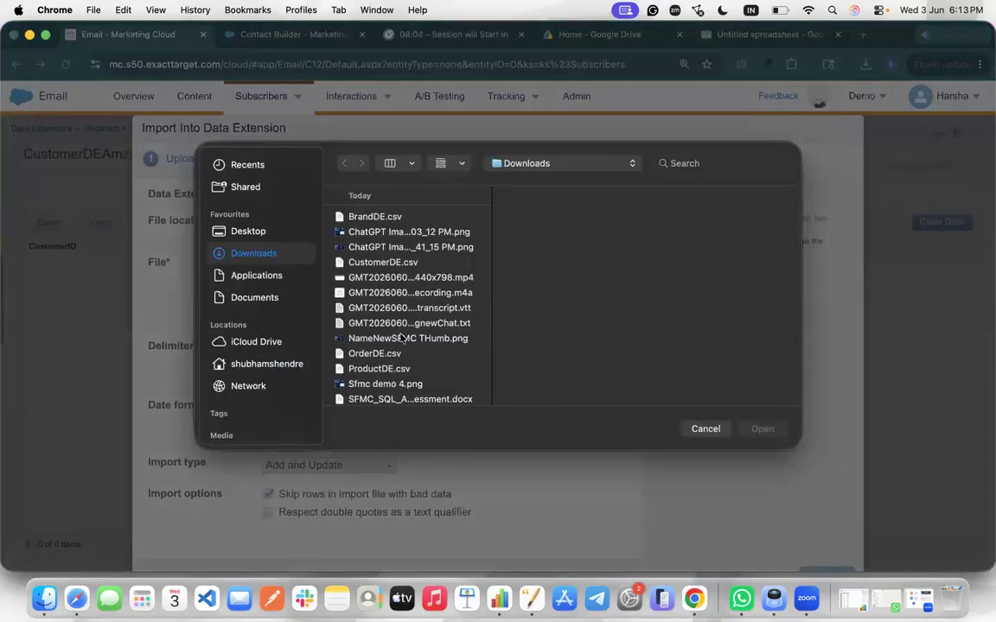
# Select CustomerDE.csv in Downloads and attach it as the import file
pyautogui.scroll(-5, 401, 338)
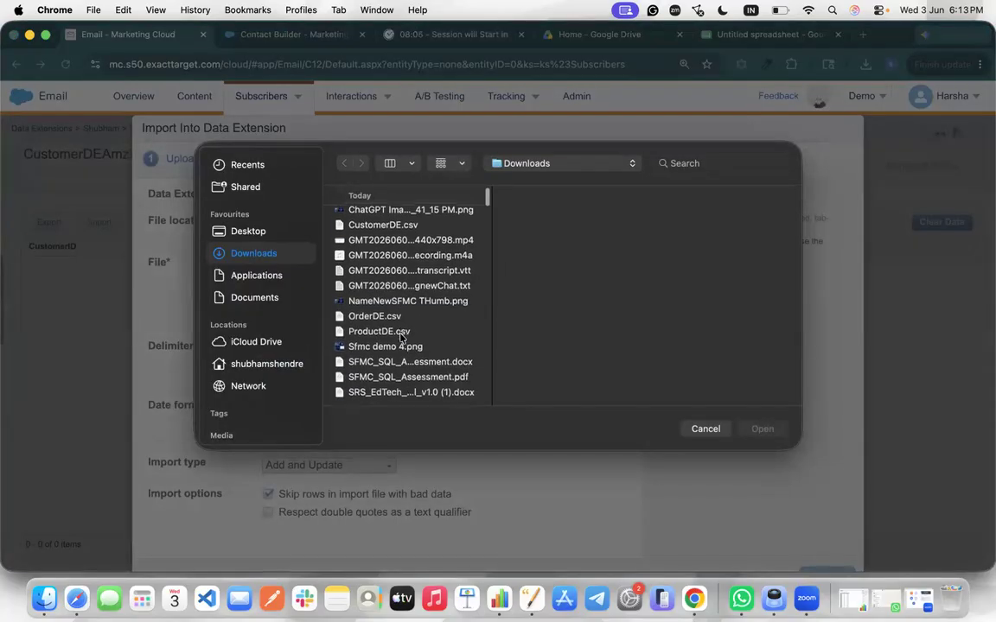
pyautogui.scroll(2, 400, 318)
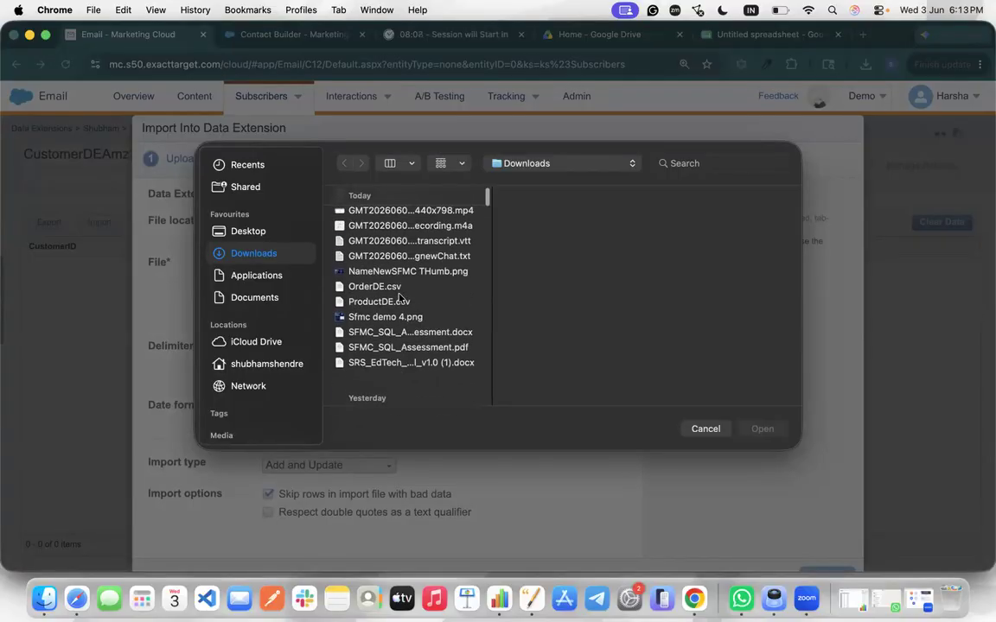
pyautogui.scroll(3, 400, 298)
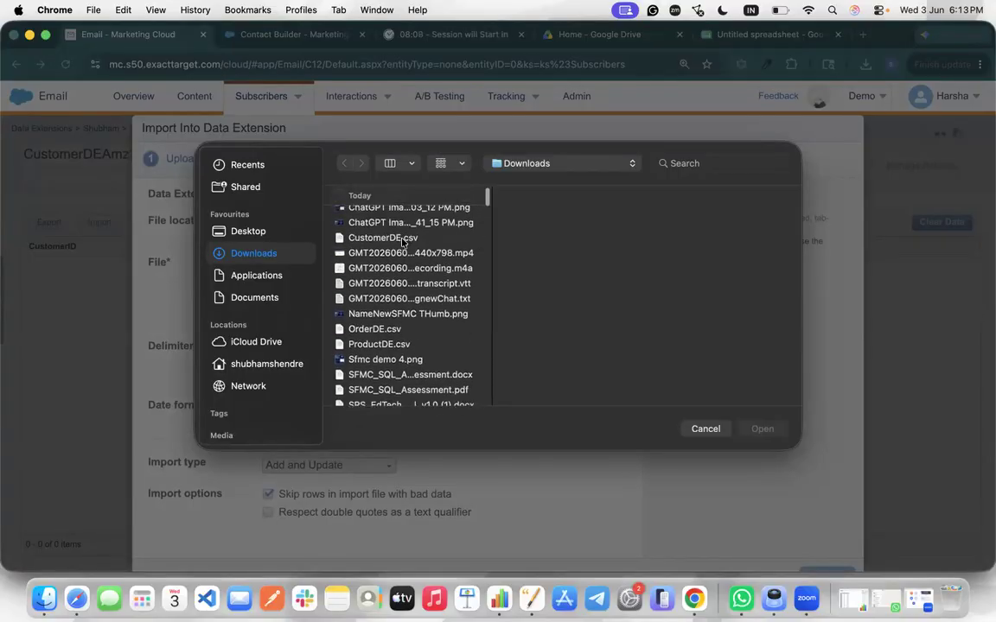
pyautogui.click(404, 242)
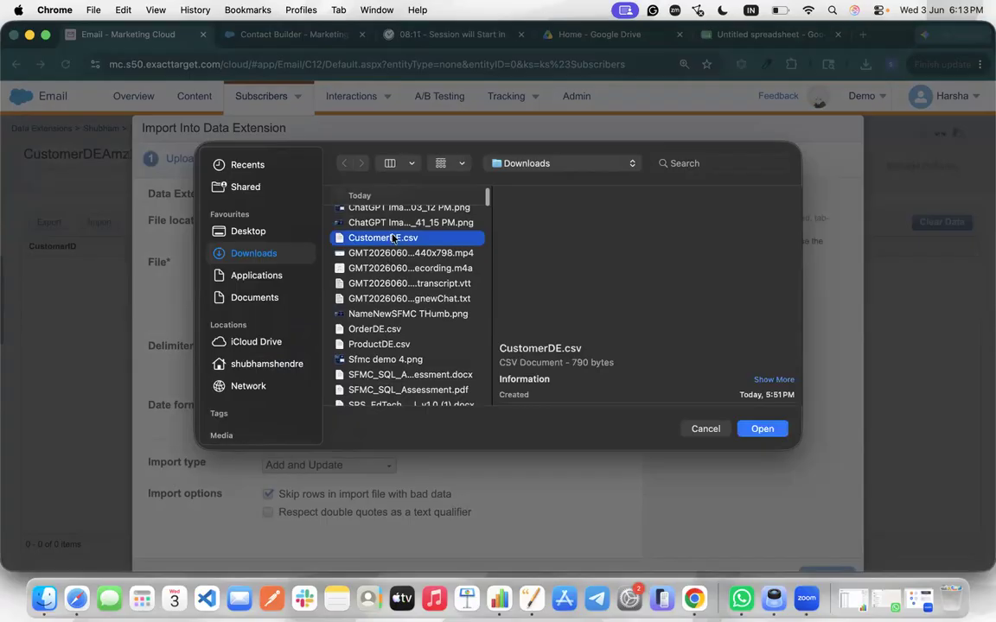
pyautogui.click(760, 429)
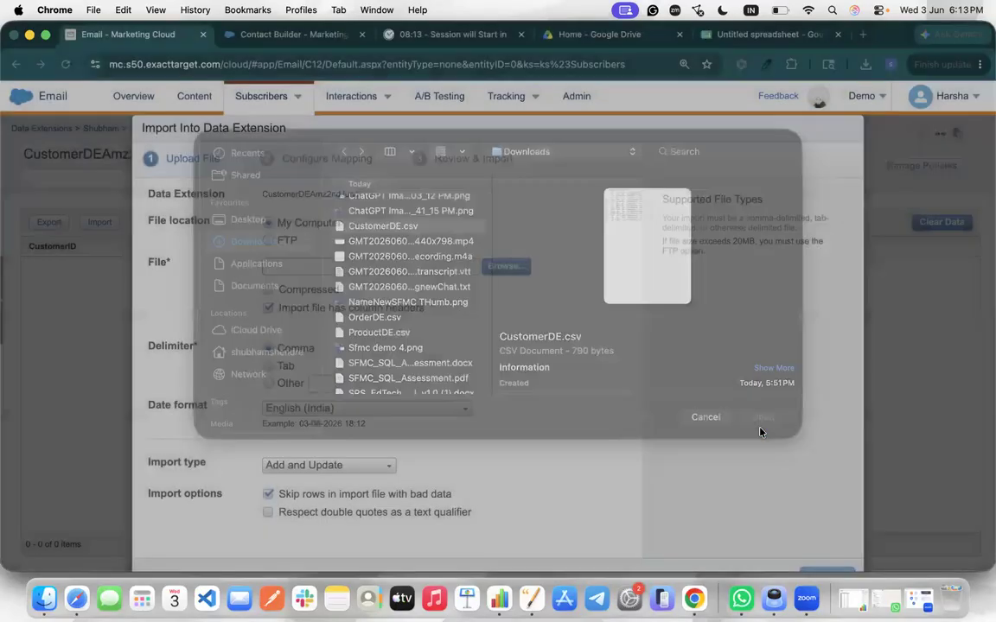
pyautogui.scroll(-1, 326, 373)
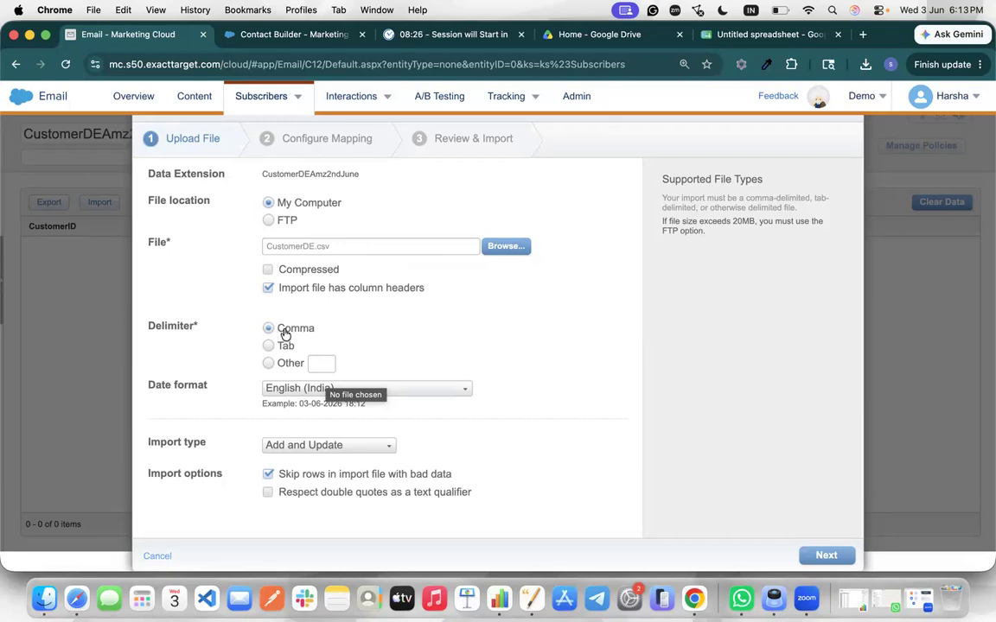
# Keep the comma delimiter and Add and Update import type, advance to column mapping, and bring up Numbers
pyautogui.click(269, 347)
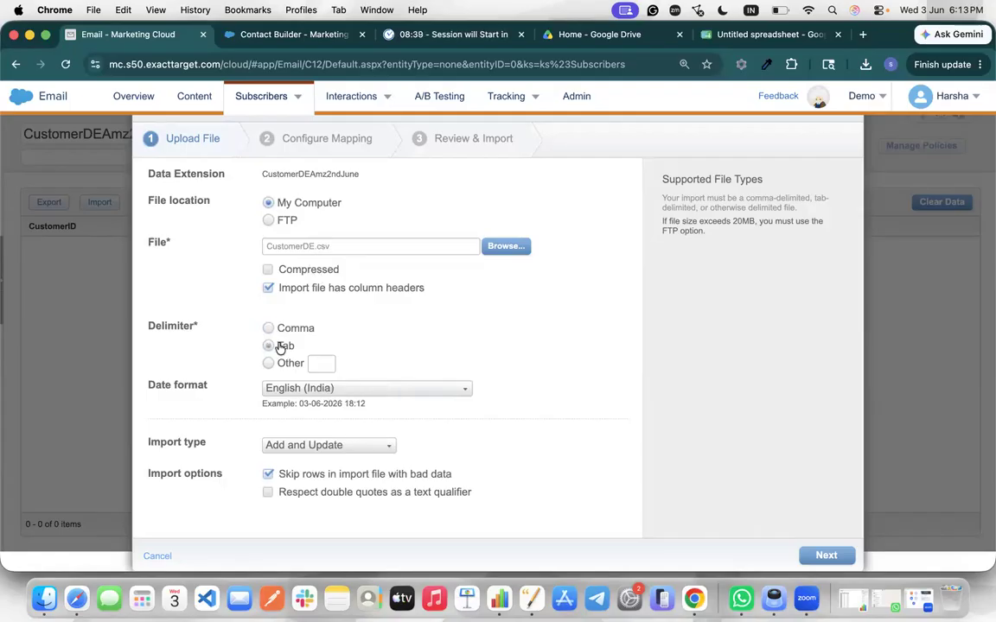
pyautogui.click(270, 329)
pyautogui.click(292, 450)
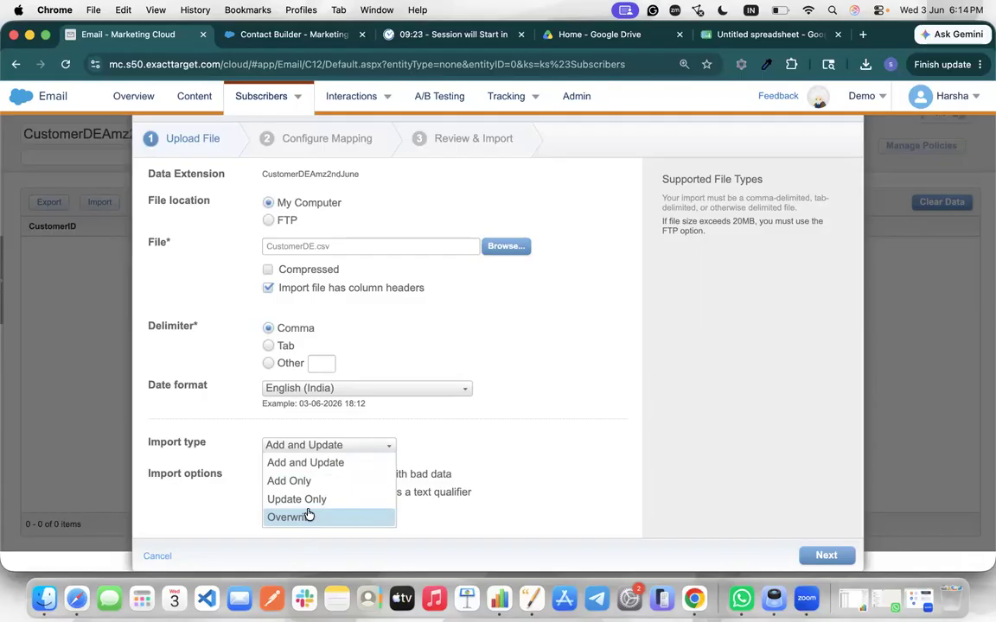
pyautogui.click(304, 463)
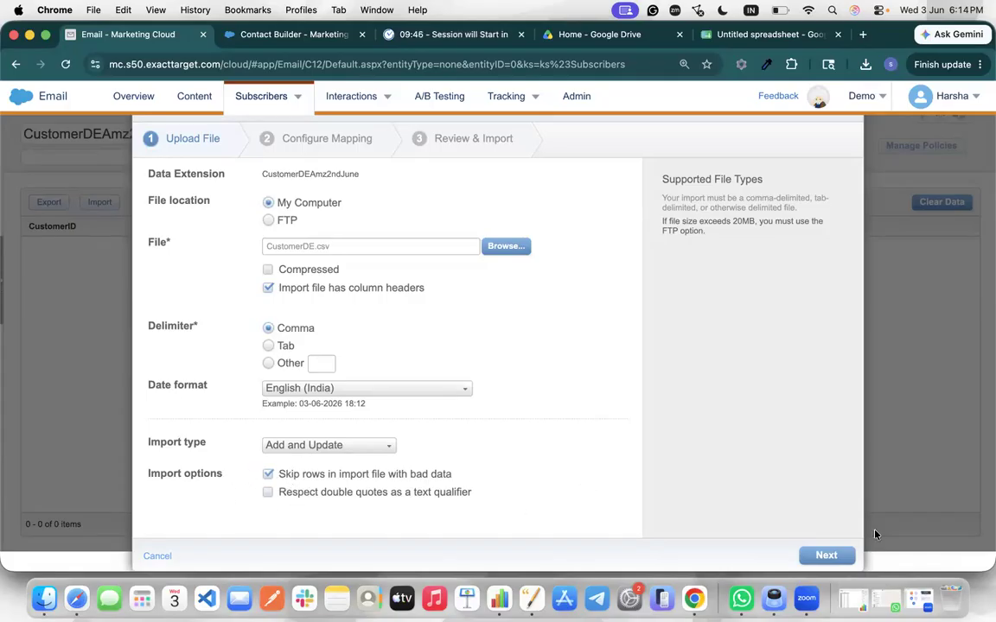
pyautogui.click(825, 558)
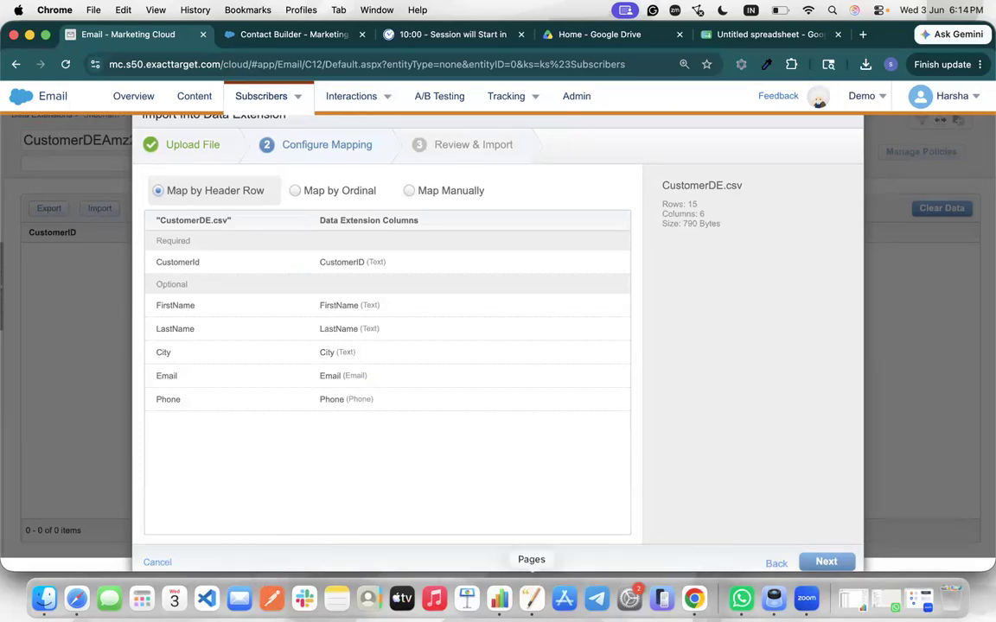
pyautogui.click(499, 596)
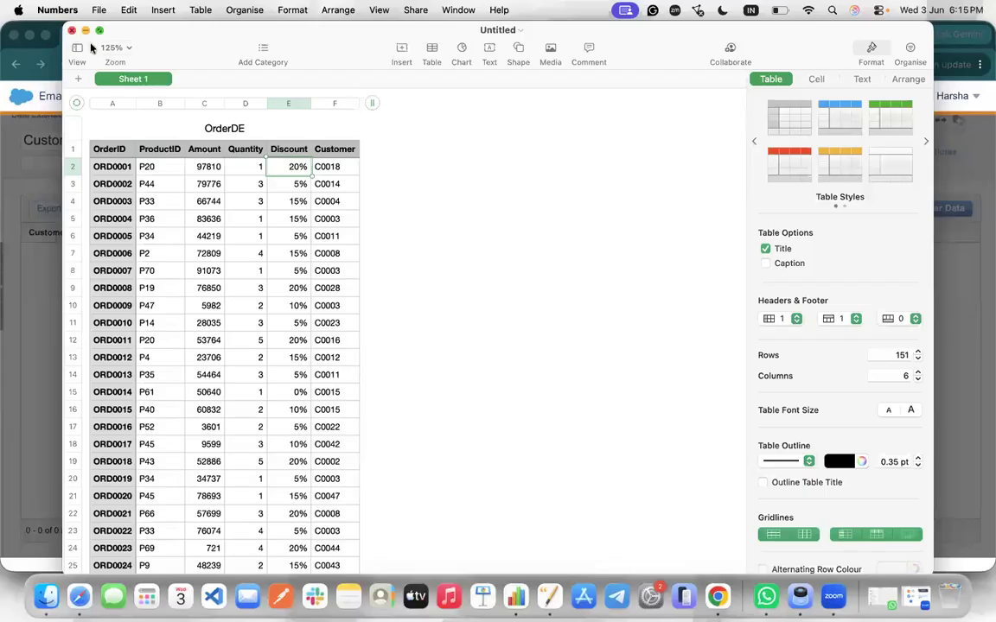
# Discard the unsaved OrderDE document, then open CustomerDE.csv from downloads, review its rows and close it
pyautogui.click(72, 31)
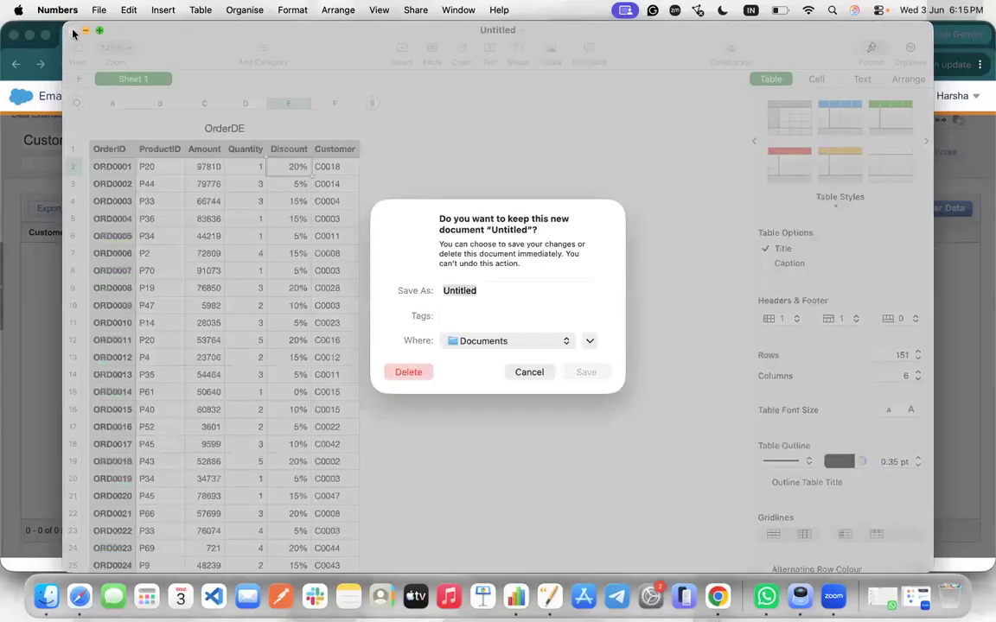
pyautogui.click(408, 373)
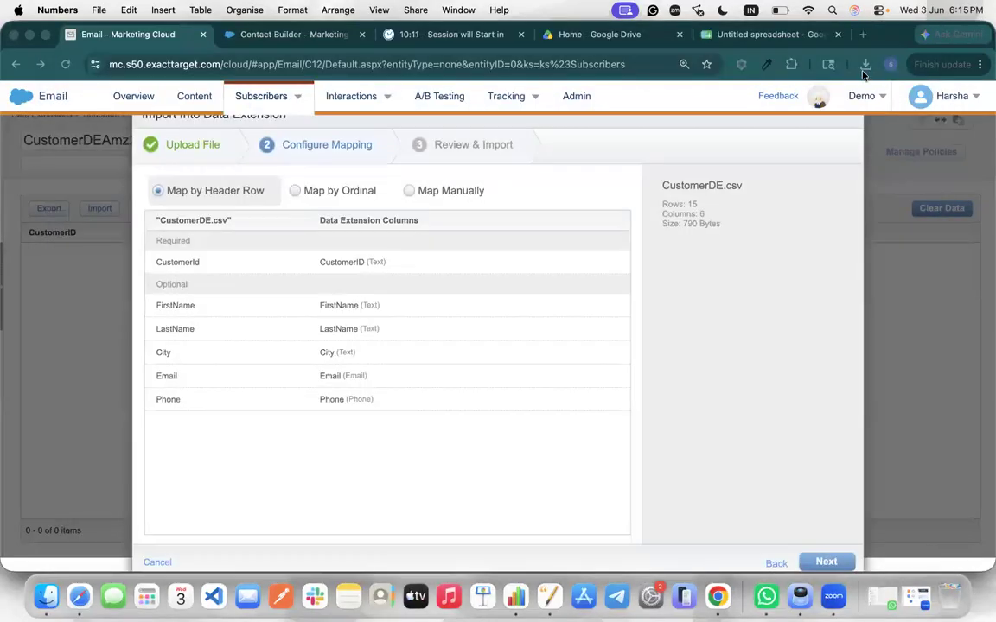
pyautogui.click(866, 66)
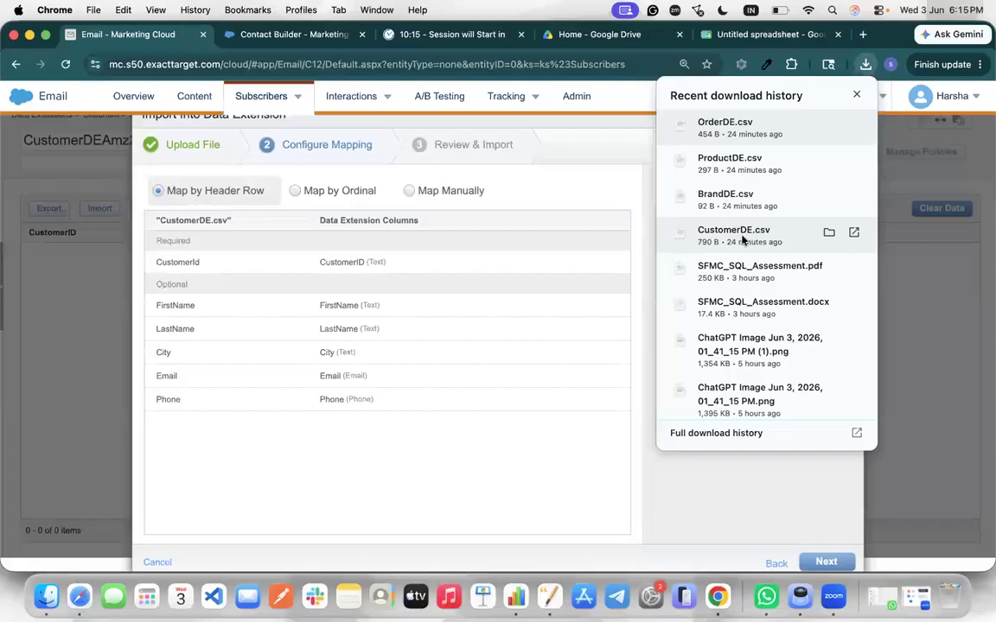
pyautogui.click(741, 240)
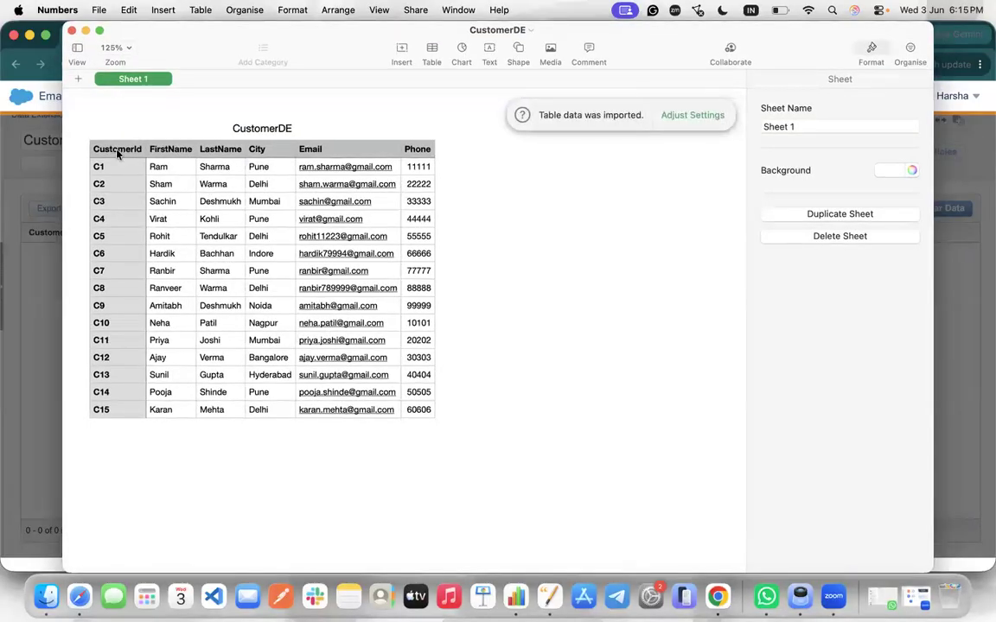
pyautogui.click(107, 154)
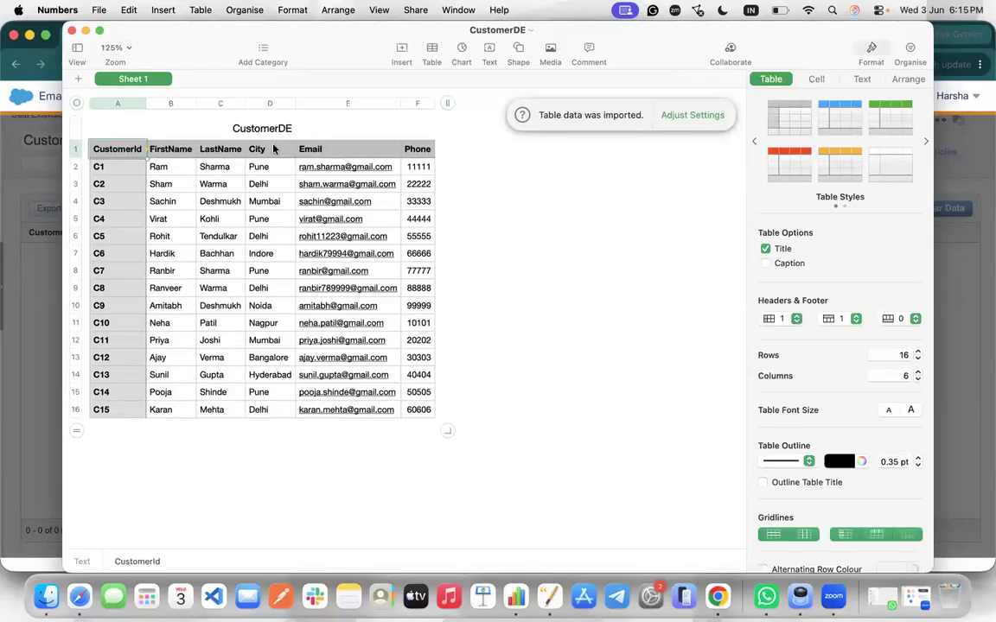
pyautogui.click(73, 31)
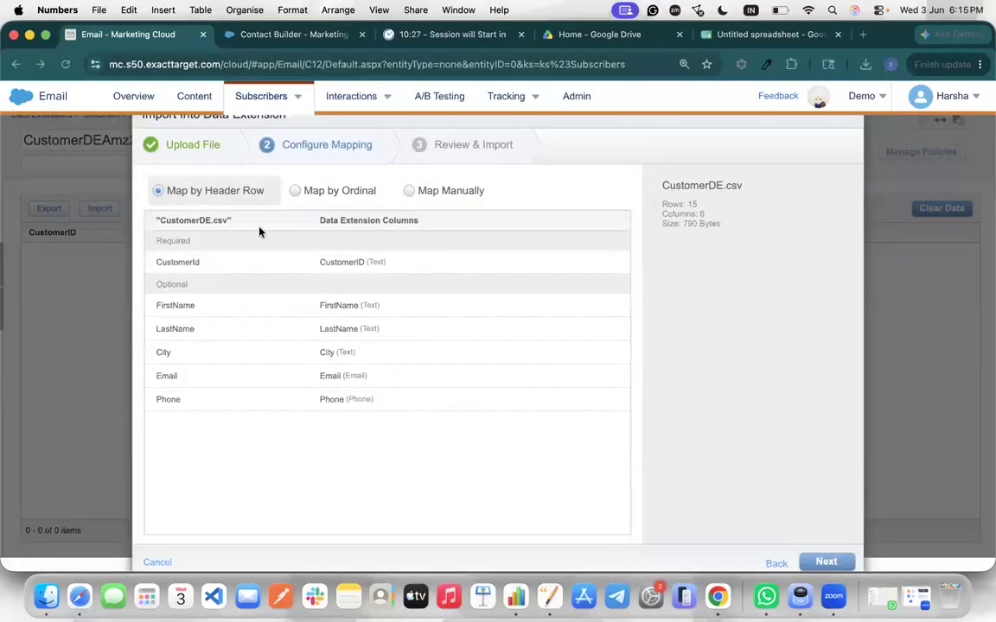
# Map the six CustomerDE.csv columns manually, checking the CustomerId source choices, then advance to Review & Import
pyautogui.click(160, 223)
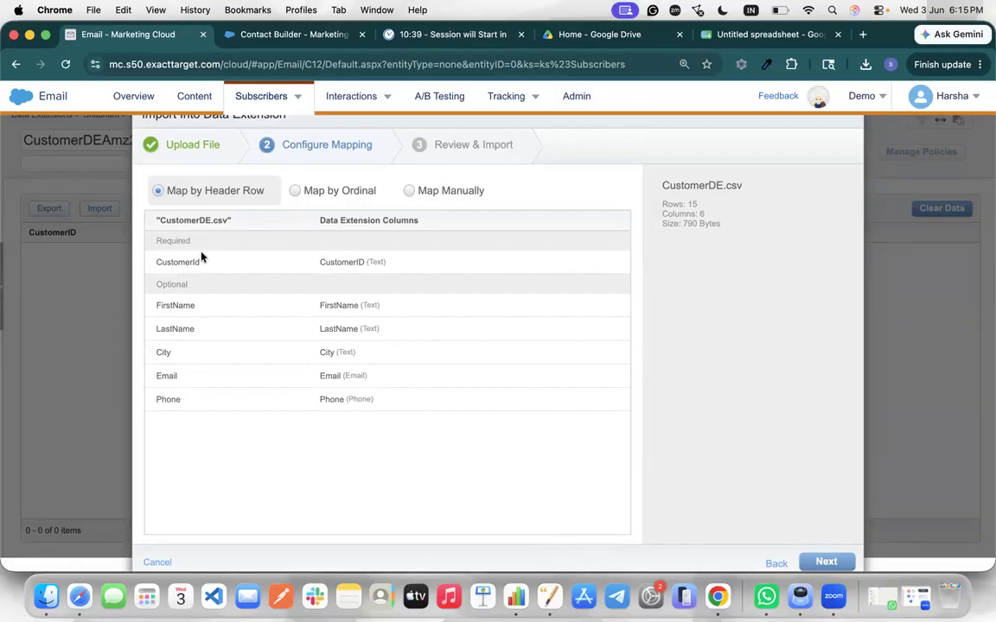
pyautogui.click(409, 192)
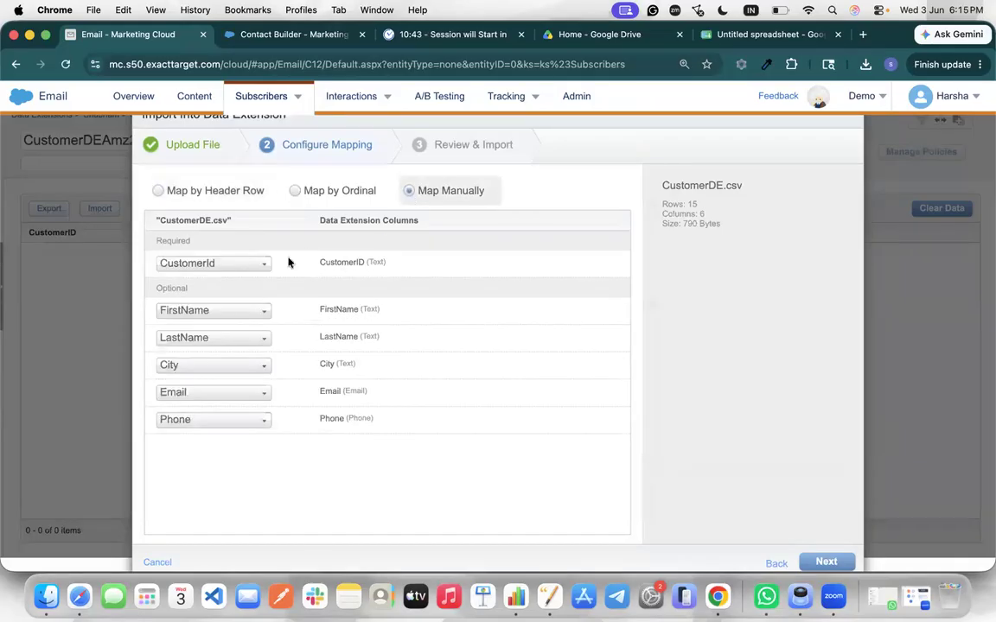
pyautogui.click(239, 268)
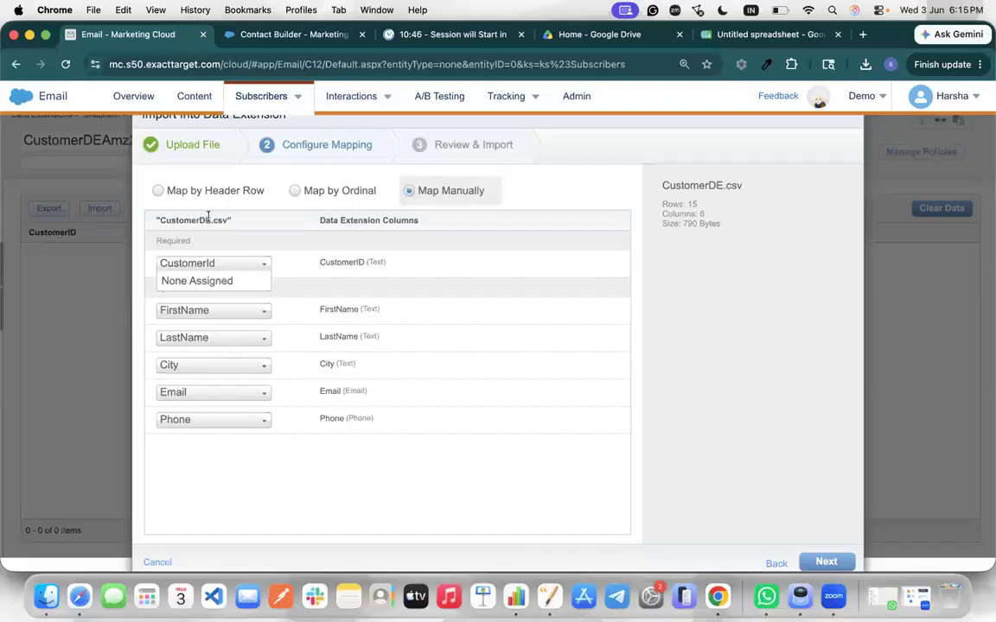
pyautogui.doubleClick(333, 261)
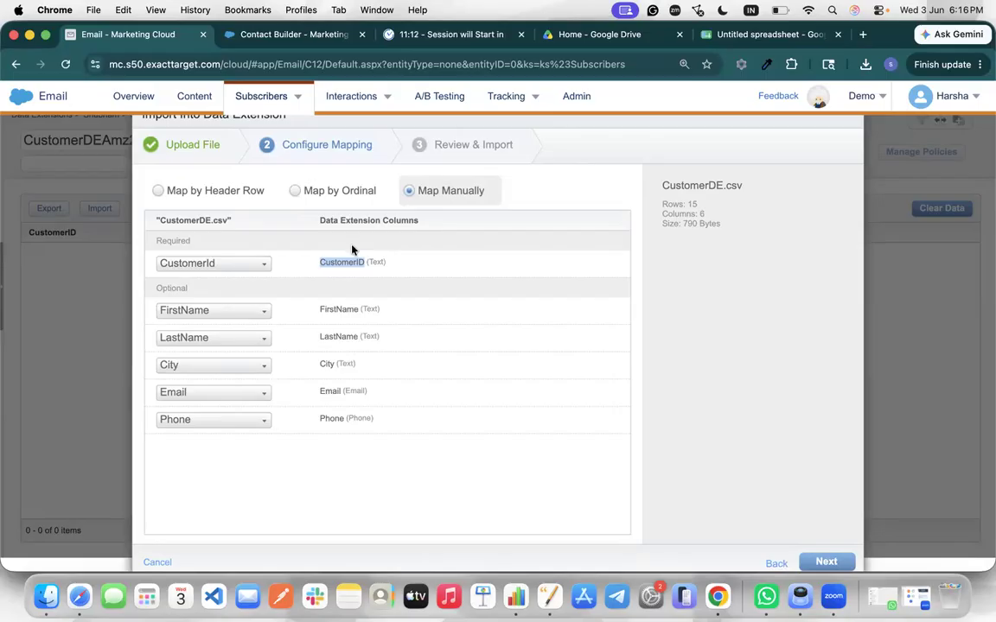
pyautogui.click(830, 561)
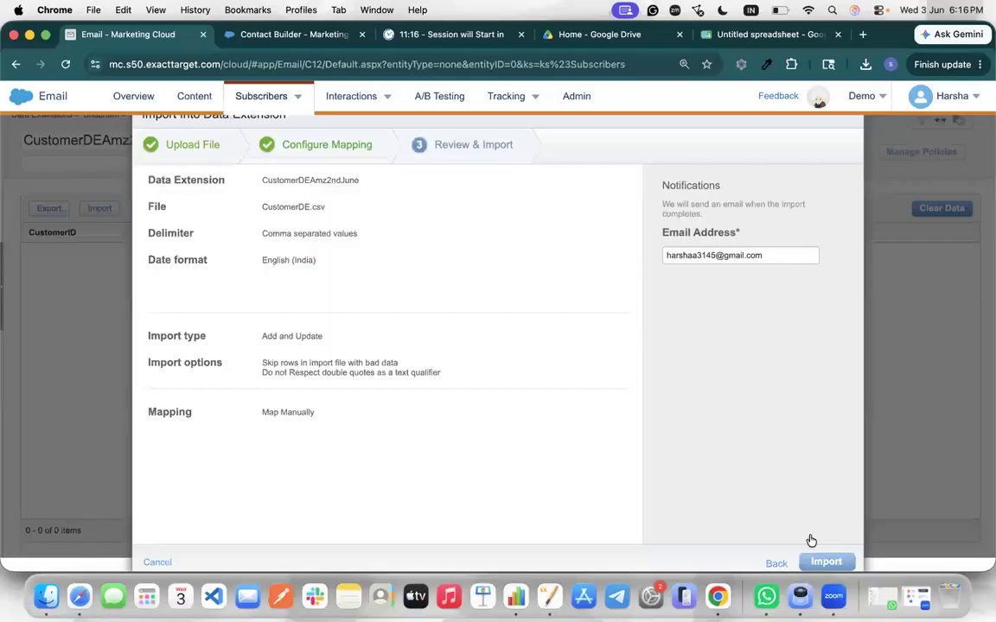
# Replace the notification e-mail with the suggested address, start the CustomerDE.csv import and close the confirmation
pyautogui.tripleClick(689, 252)
pyautogui.press('BackSpace')
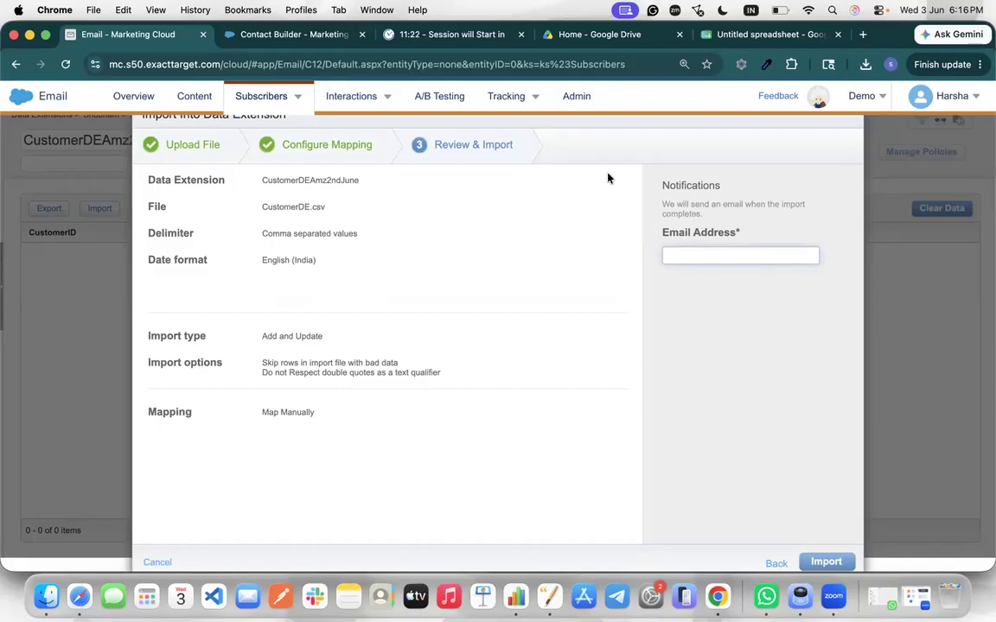
pyautogui.write('gra')
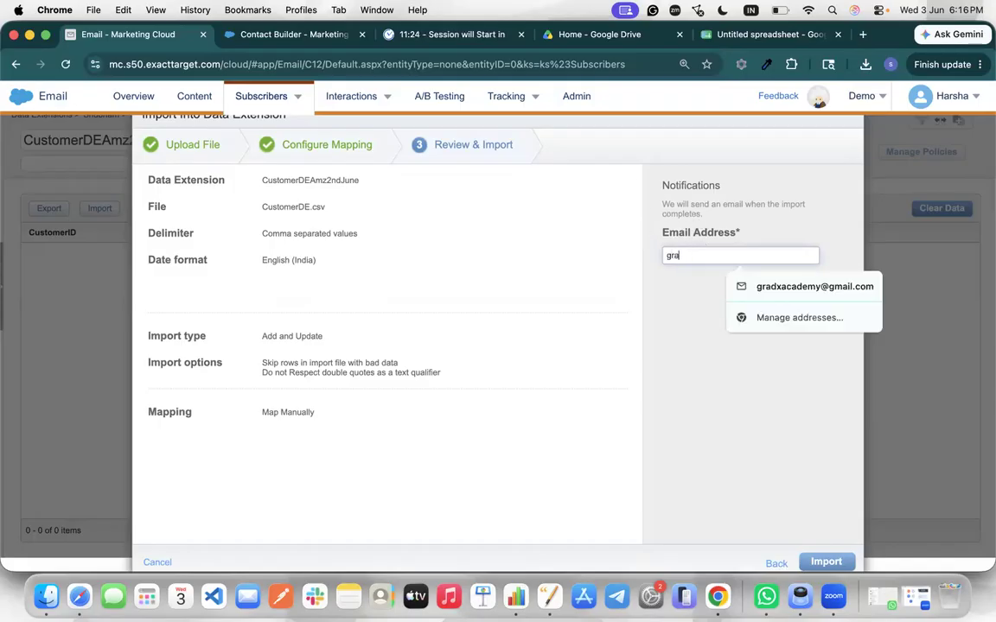
pyautogui.write('d')
pyautogui.click(790, 286)
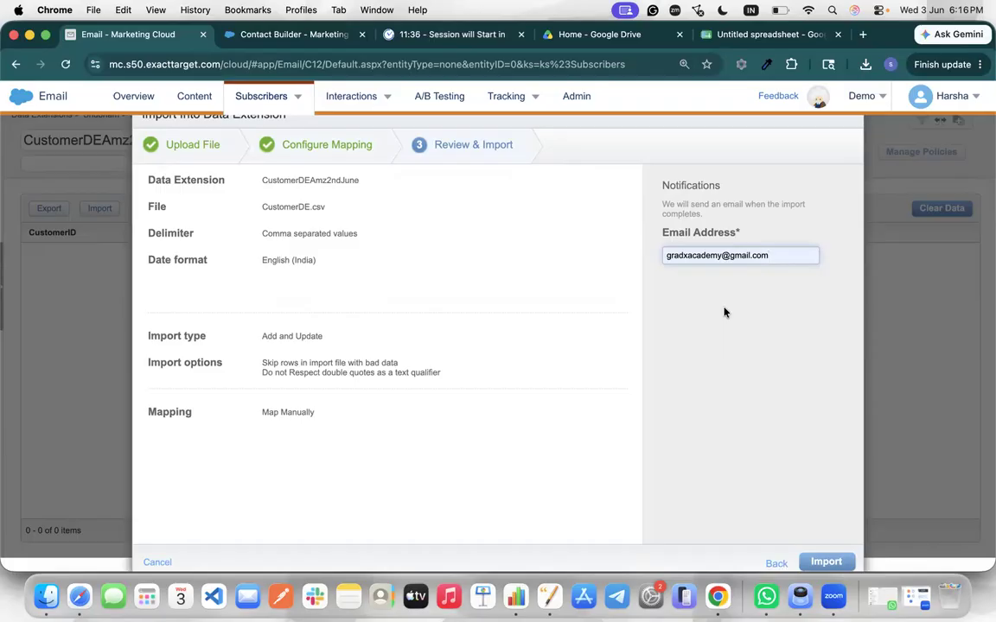
pyautogui.click(700, 260)
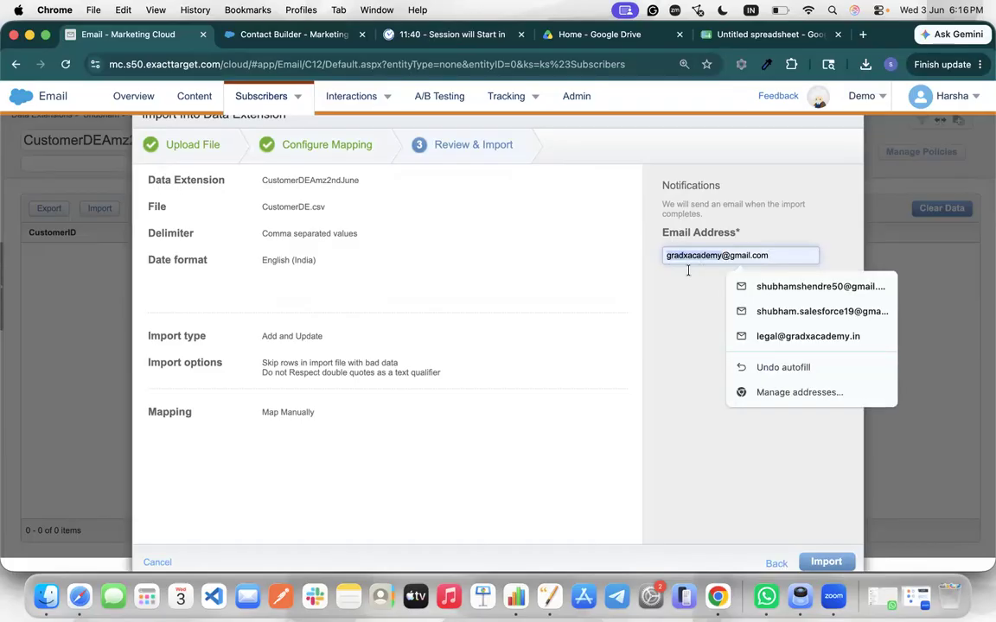
pyautogui.click(676, 276)
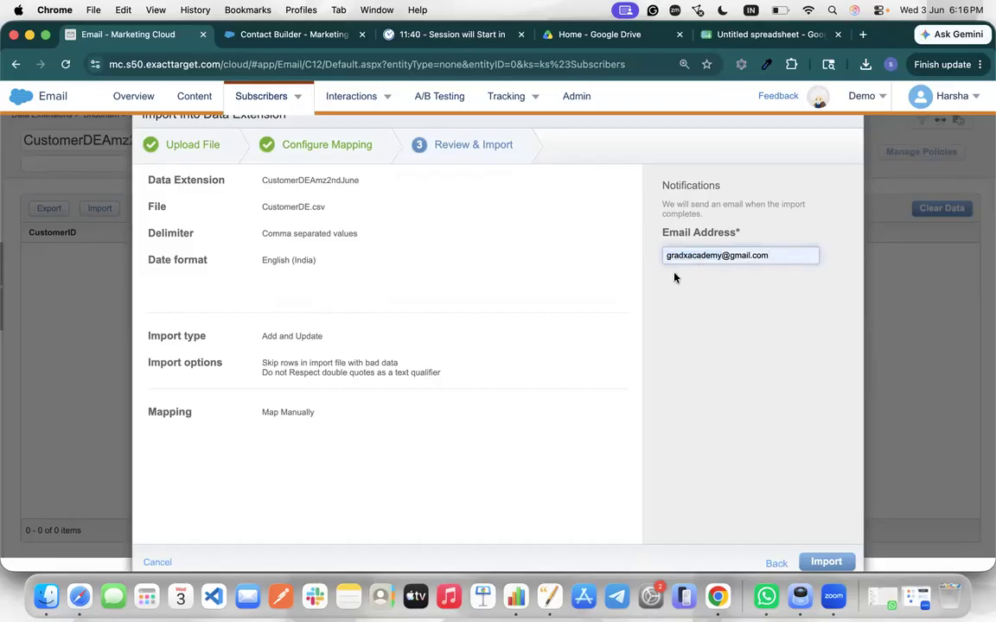
pyautogui.click(831, 562)
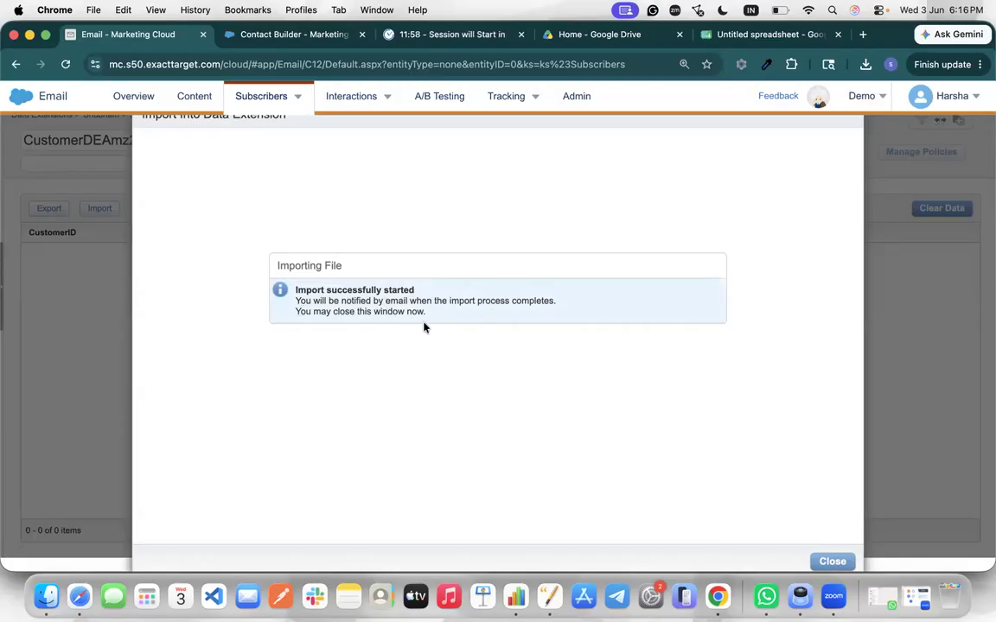
pyautogui.click(838, 561)
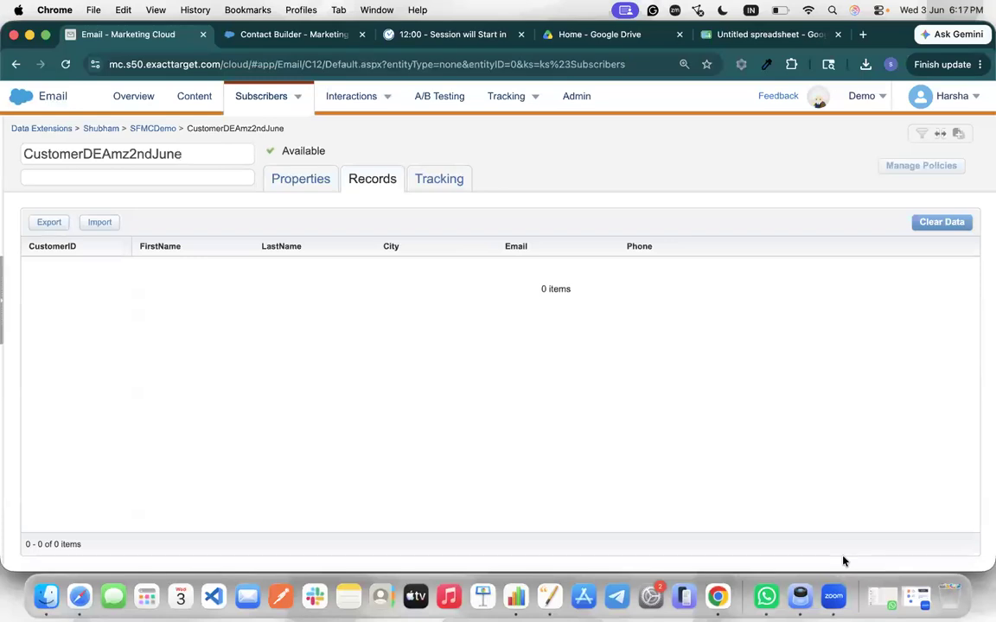
# Switch Gmail to another Google account and check its inbox and spam folders for the notification
pyautogui.click(862, 34)
pyautogui.write('gm')
pyautogui.press('Escape')
pyautogui.press('Escape')
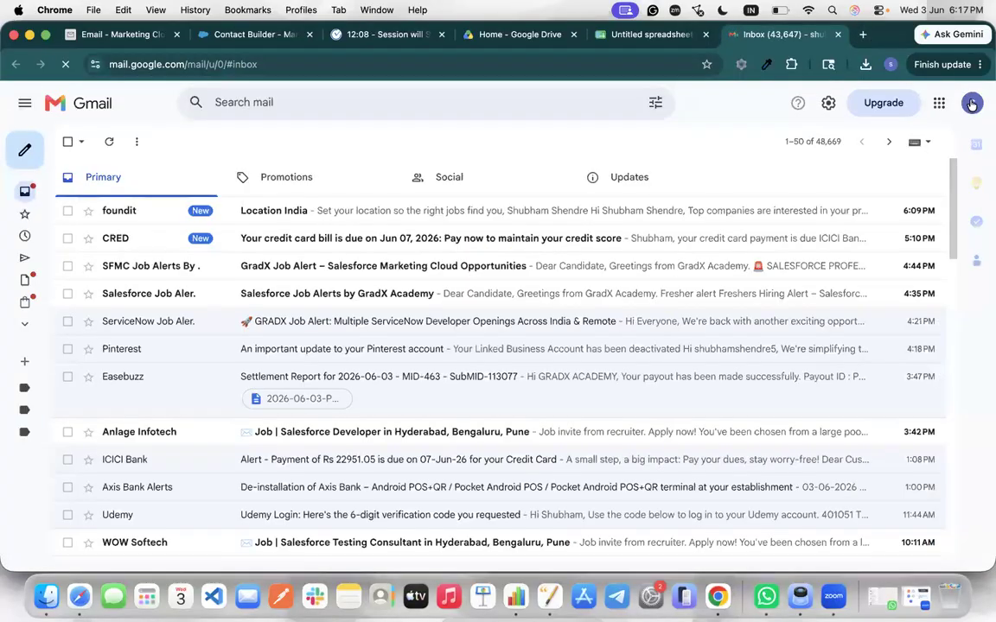
pyautogui.click(971, 103)
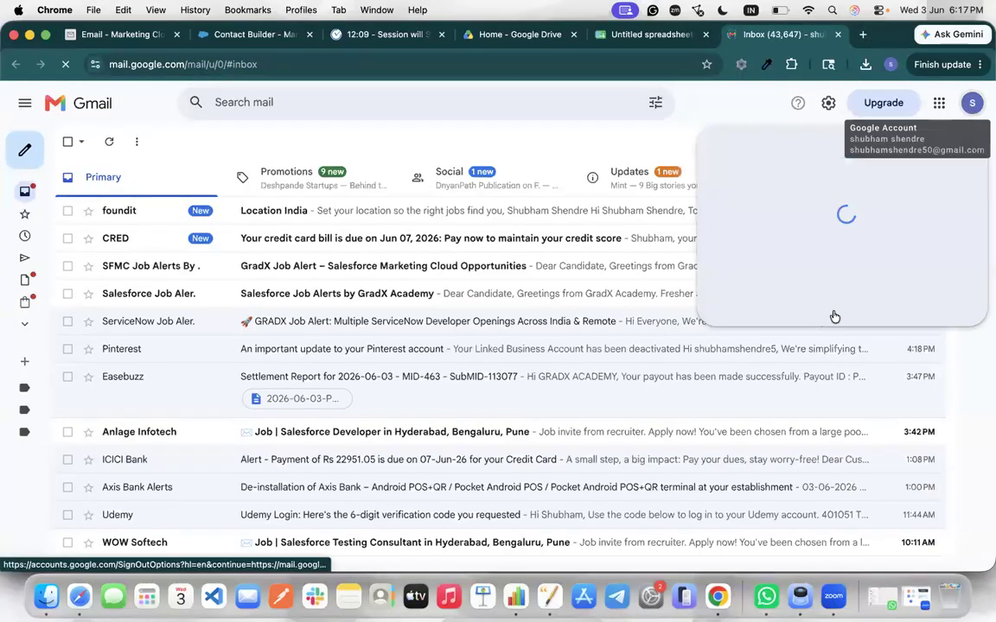
pyautogui.scroll(-3, 830, 415)
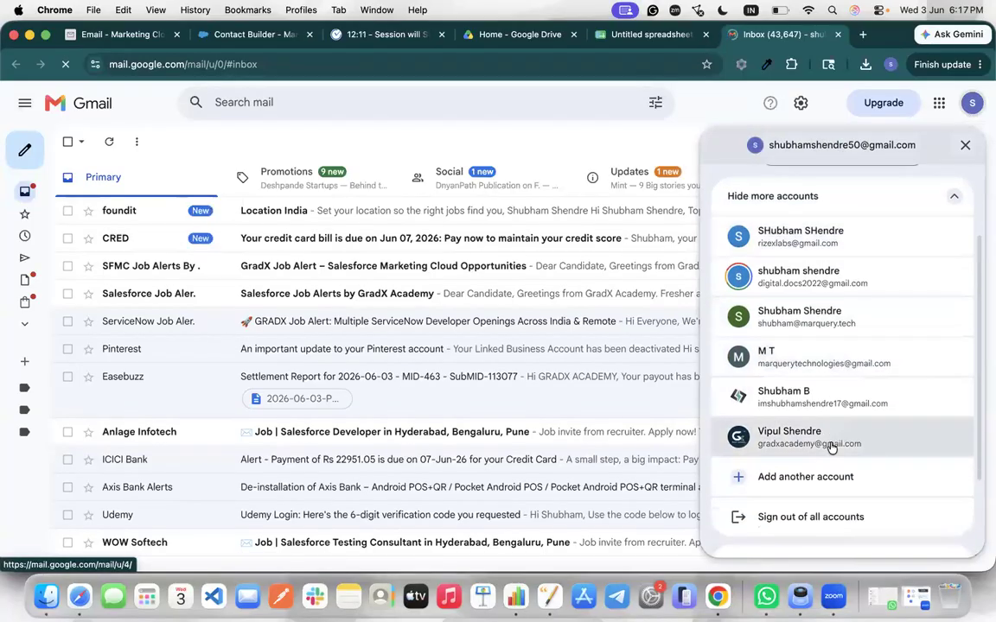
pyautogui.click(831, 448)
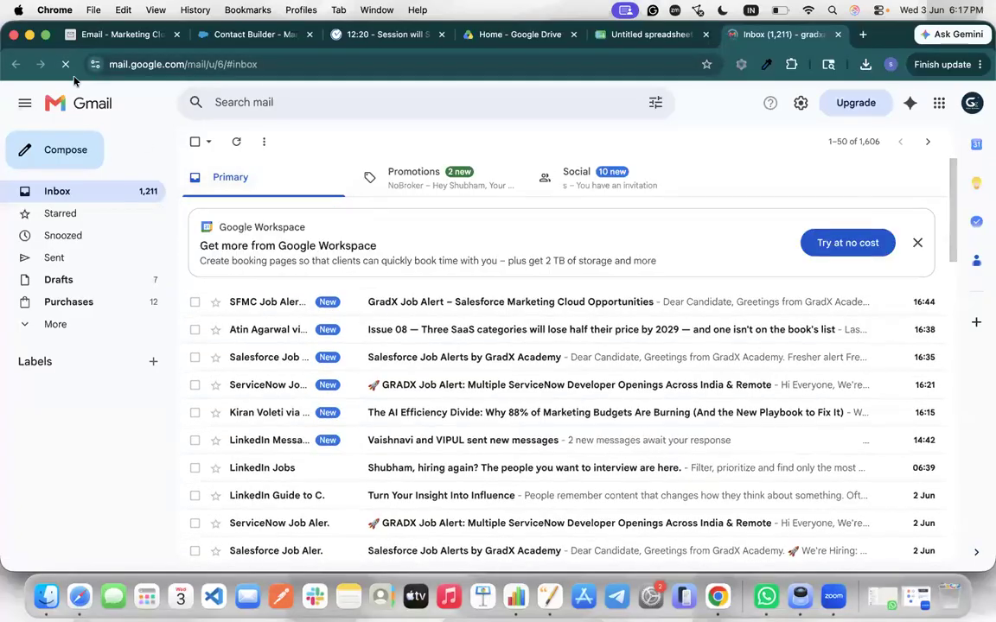
pyautogui.click(66, 66)
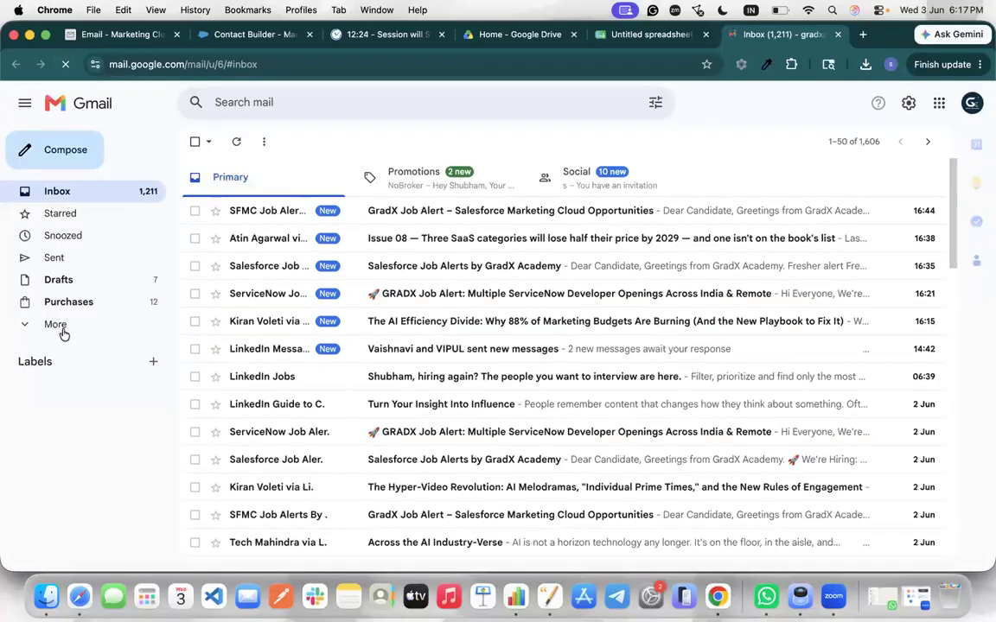
pyautogui.click(63, 330)
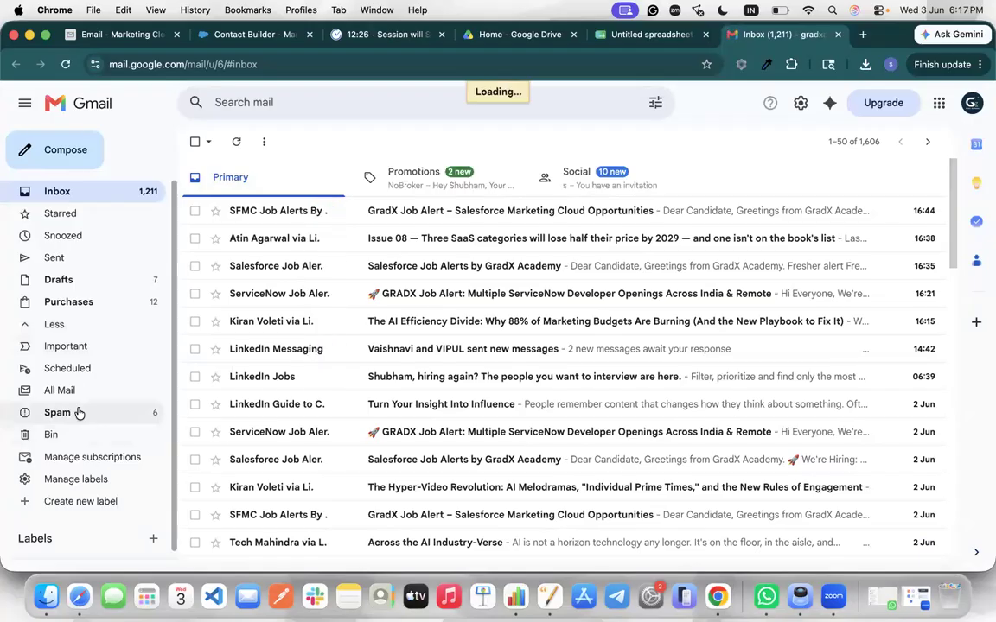
pyautogui.click(78, 412)
pyautogui.click(89, 191)
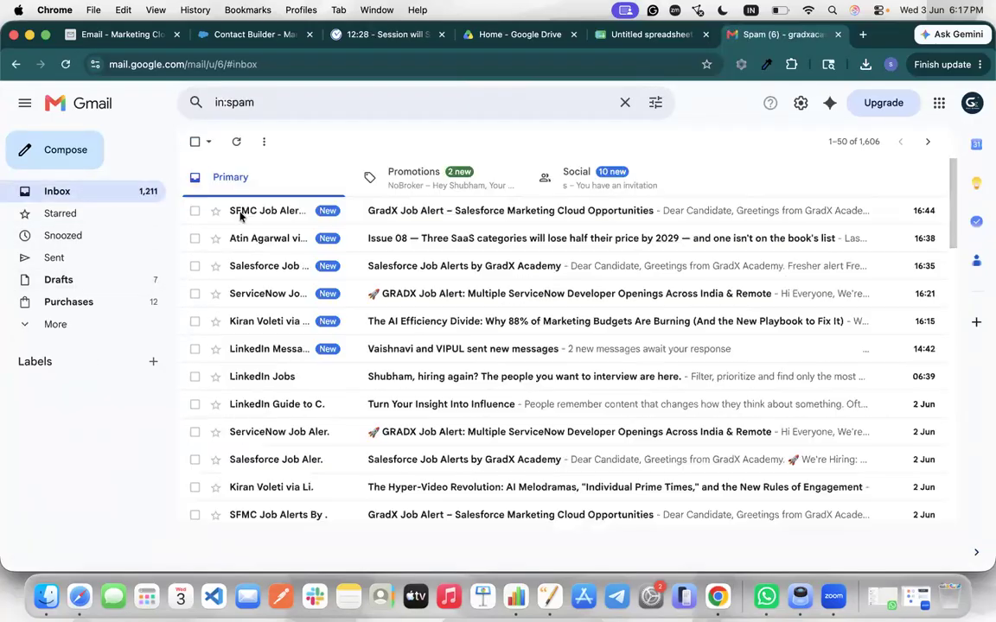
# Refresh Marketing Cloud, then open the Data Extension Import Notification e-mail and highlight 'Inserted: 15'
pyautogui.click(235, 37)
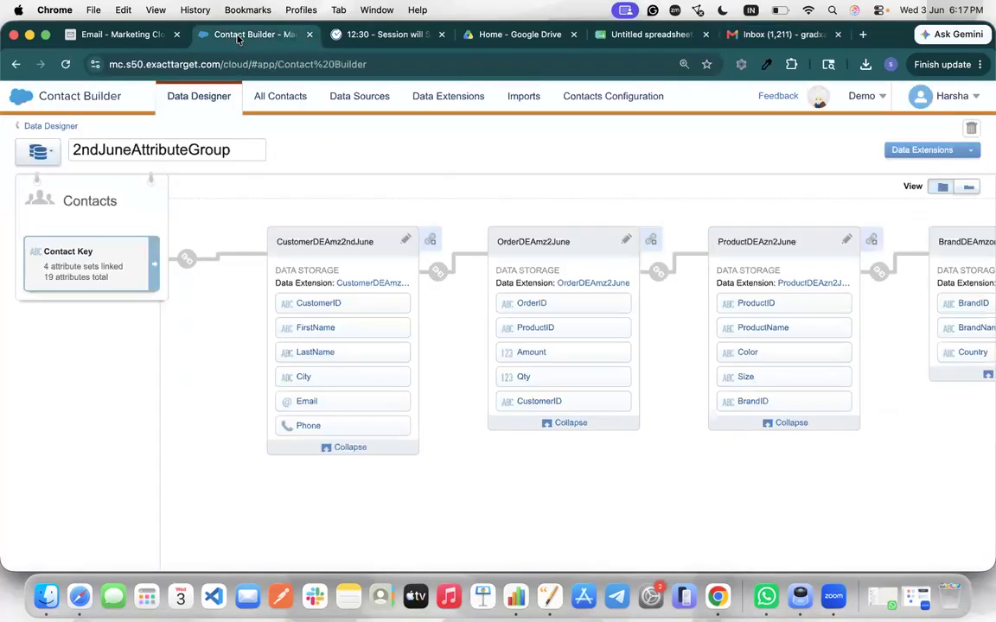
pyautogui.click(129, 38)
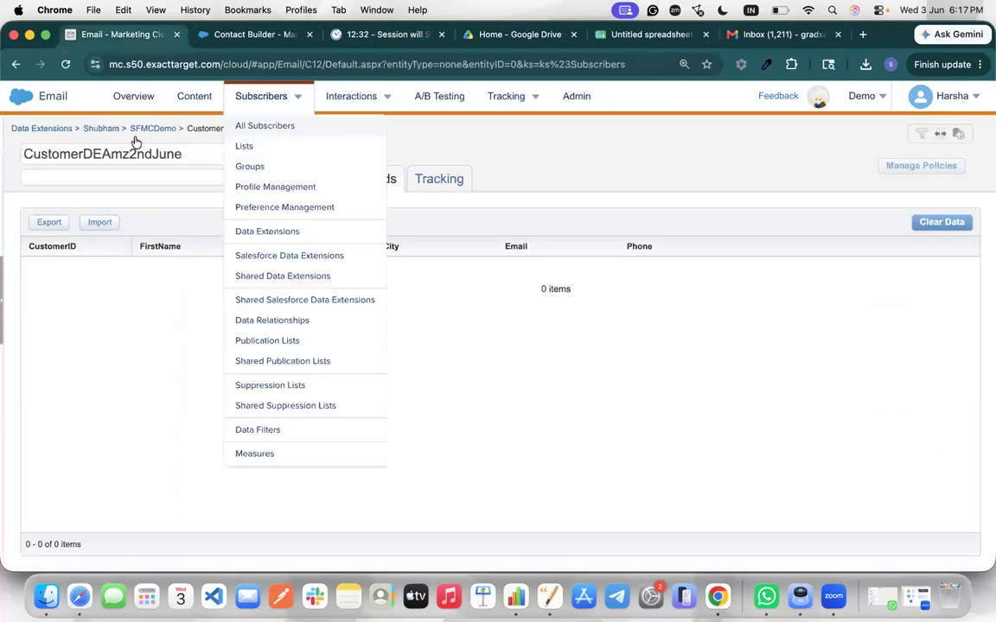
pyautogui.click(67, 64)
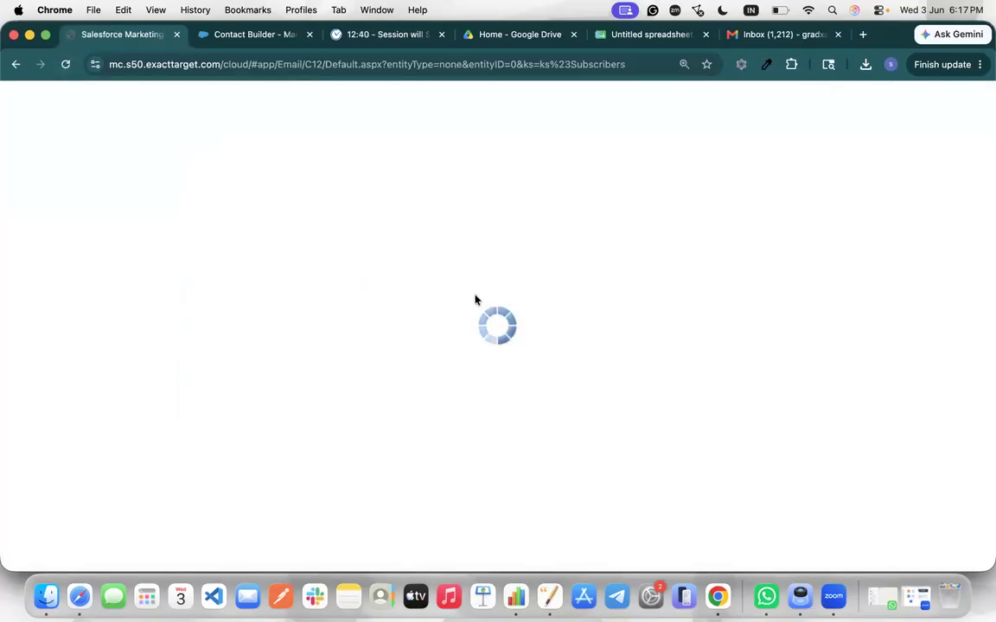
pyautogui.click(785, 35)
pyautogui.click(394, 305)
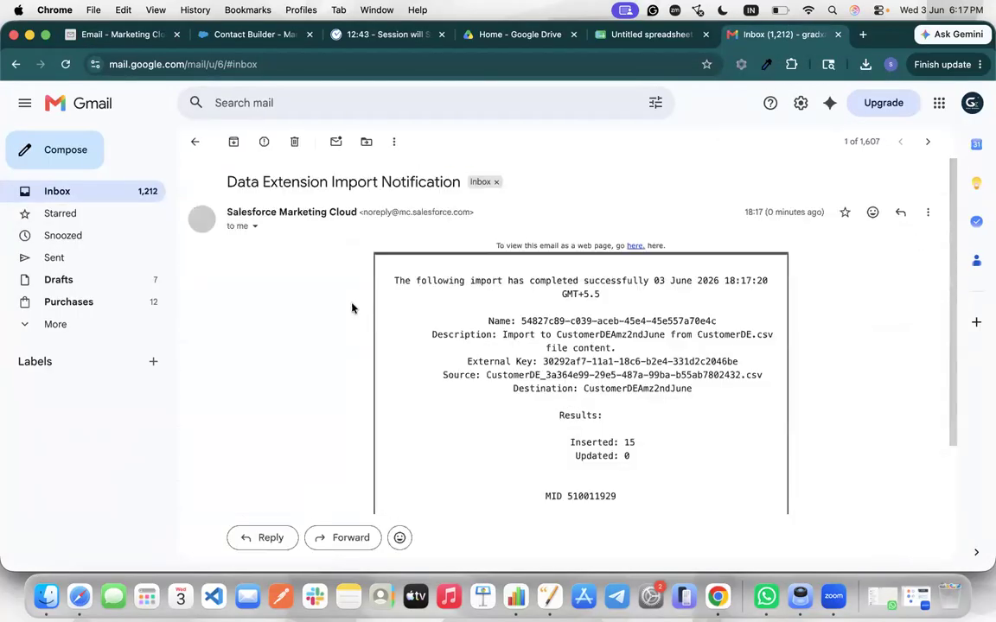
pyautogui.moveTo(526, 442); pyautogui.dragTo(623, 443)
pyautogui.scroll(-1, 624, 446)
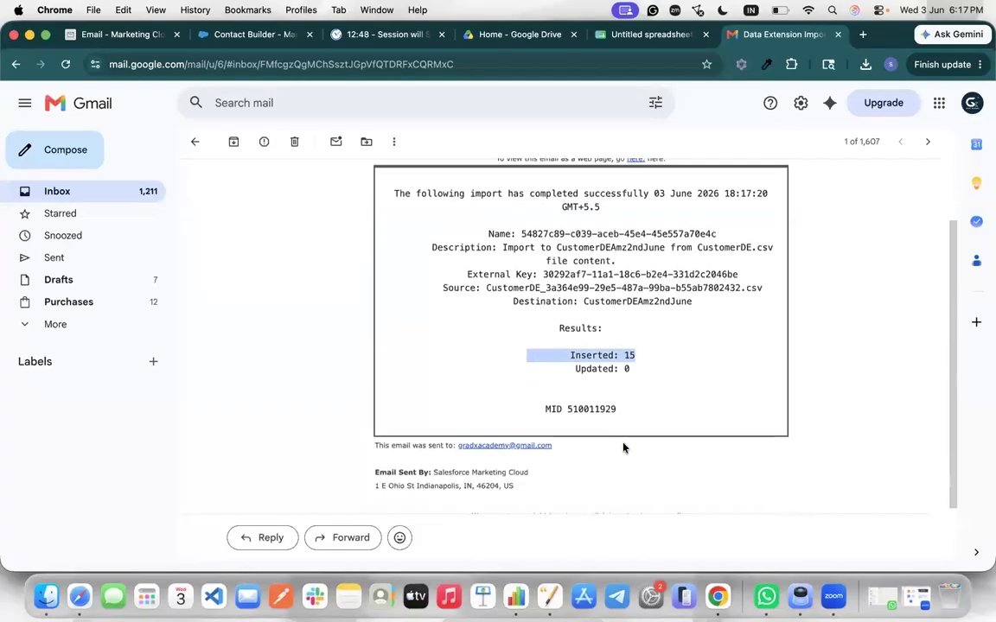
pyautogui.scroll(-2, 591, 396)
pyautogui.scroll(1, 592, 396)
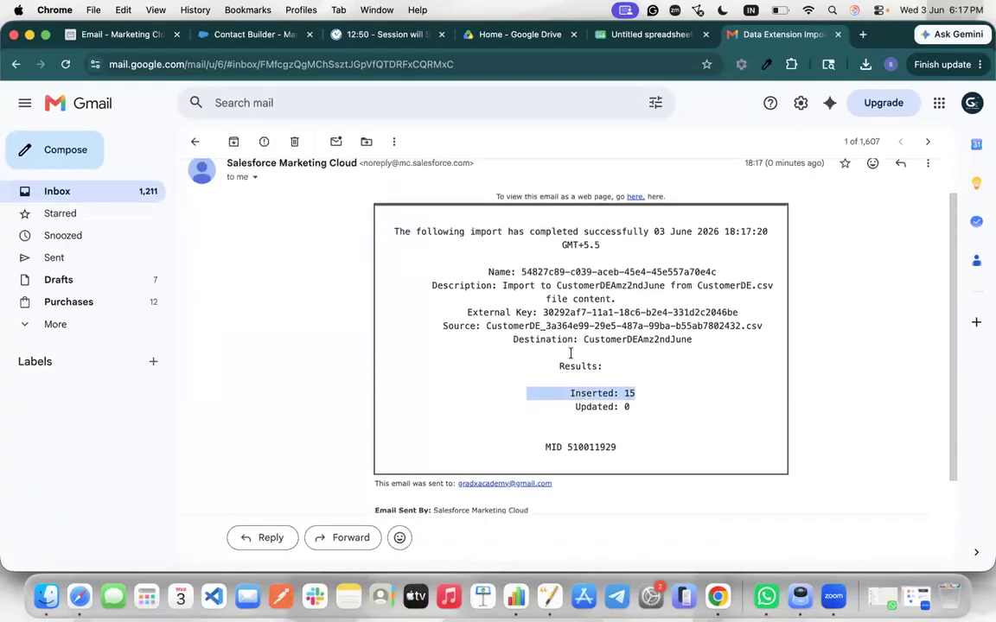
pyautogui.click(247, 37)
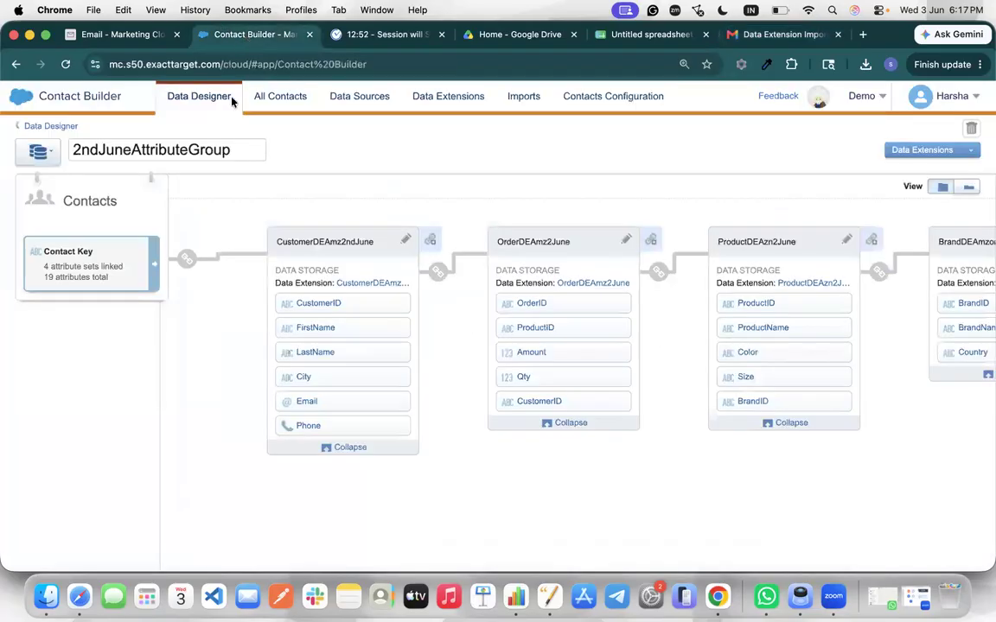
# Open CustomerDEAmz2ndJune, review its 15 imported customer records, and return to the SFMCDemo folder
pyautogui.click(118, 35)
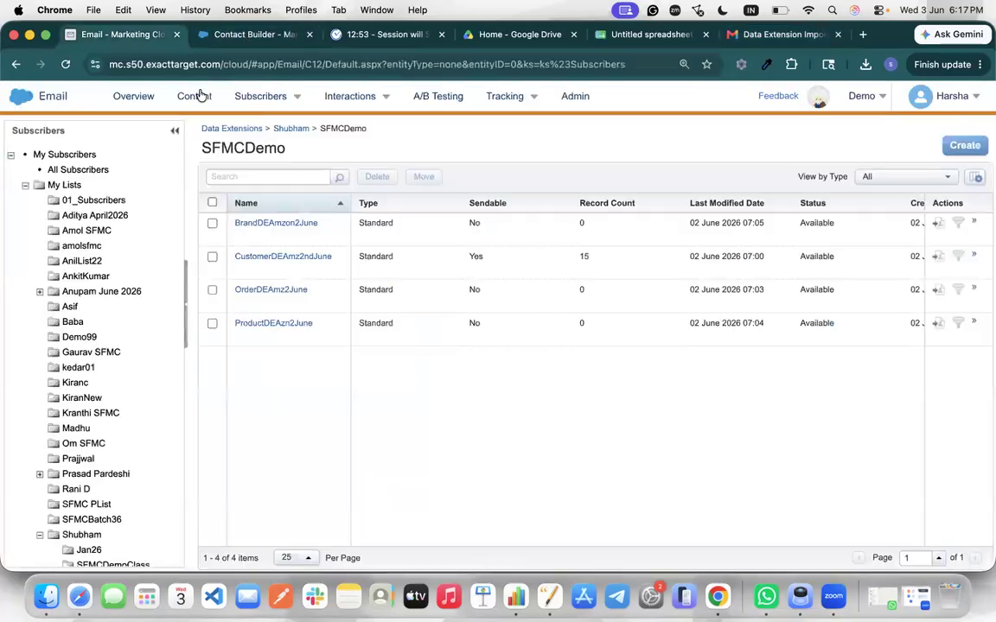
pyautogui.doubleClick(584, 256)
pyautogui.click(309, 260)
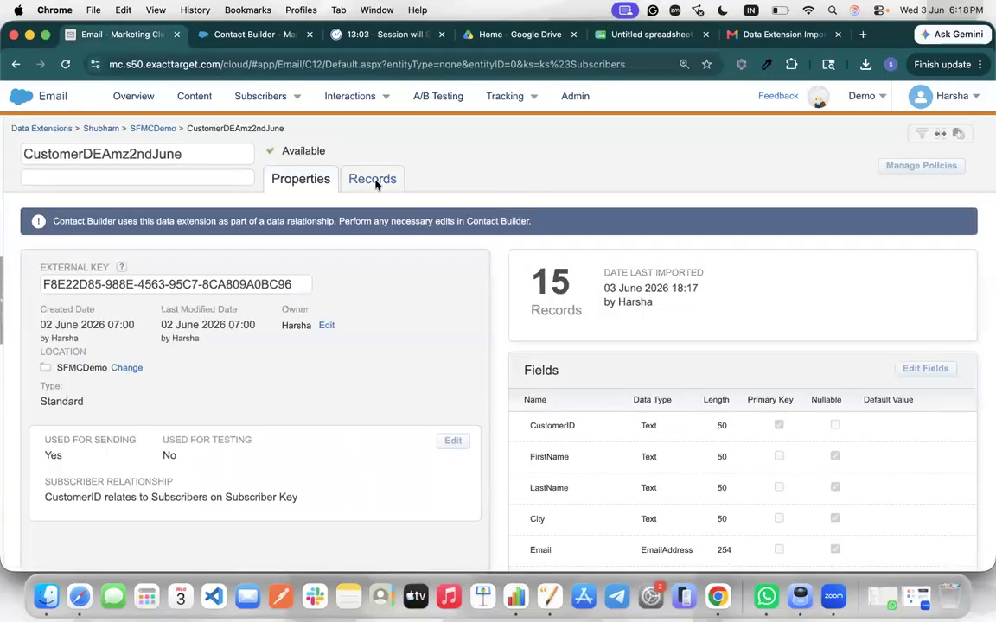
pyautogui.click(372, 180)
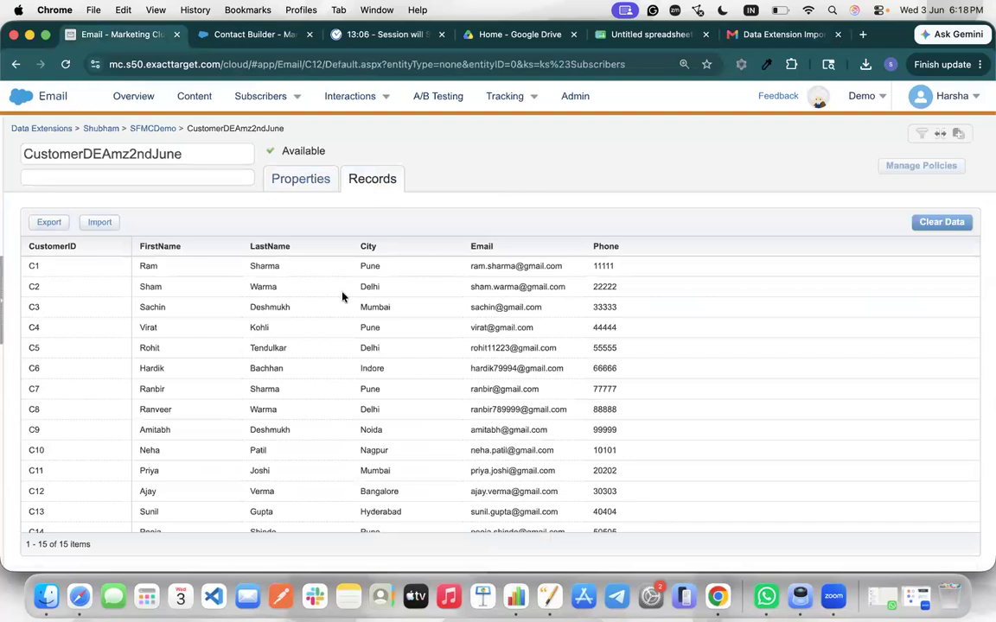
pyautogui.scroll(-2, 312, 363)
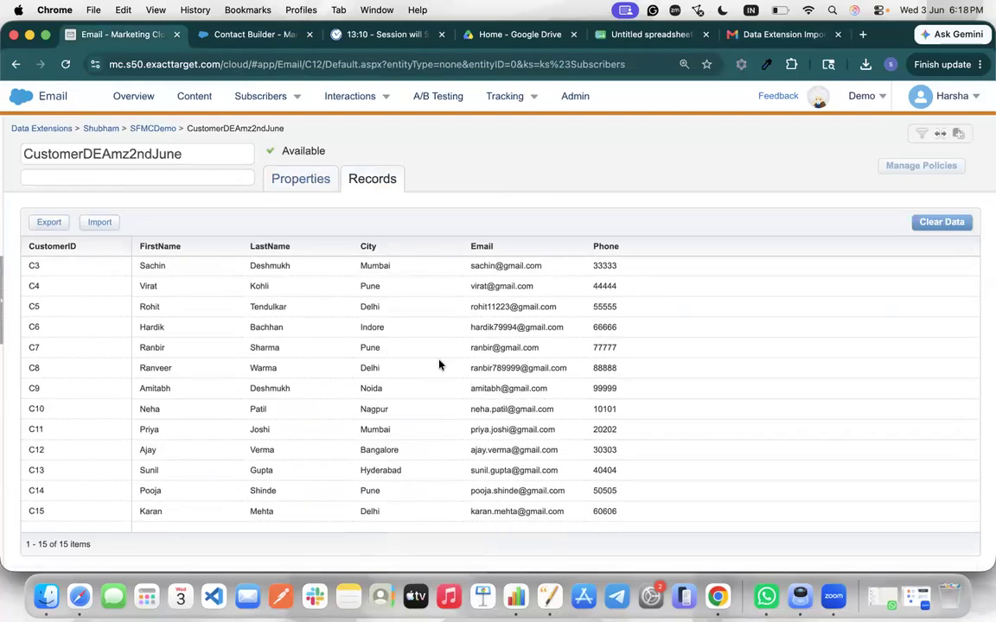
pyautogui.scroll(2, 446, 370)
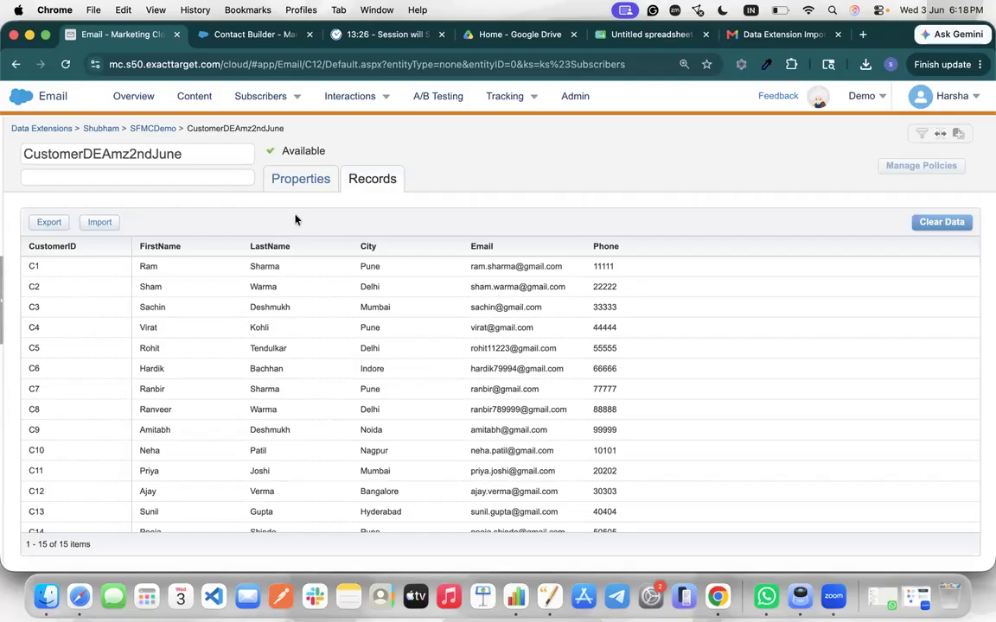
pyautogui.click(158, 128)
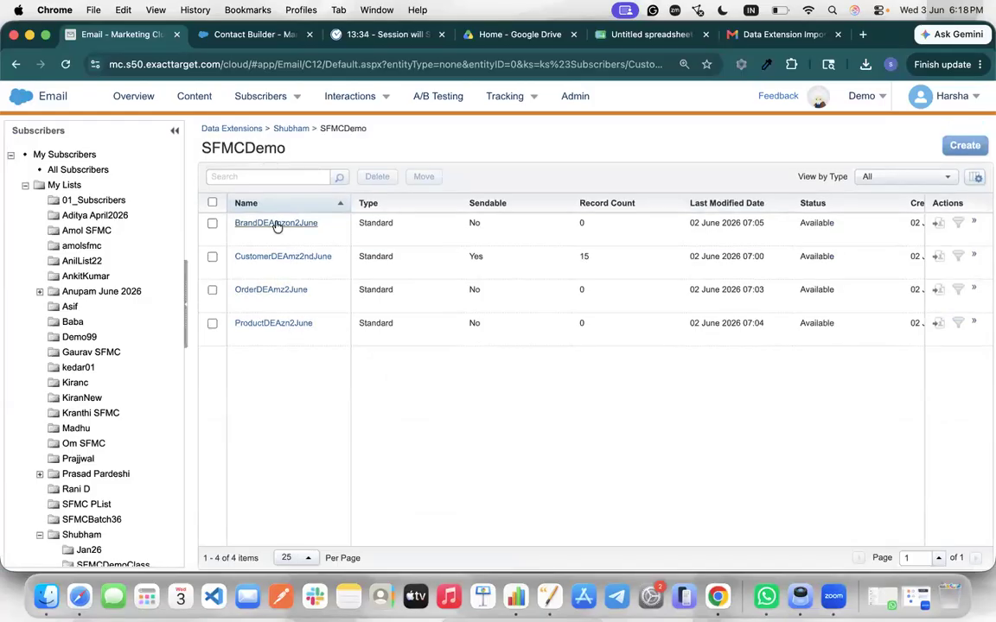
# View OrderDEAmz2June's properties, then open the downloaded OrderDE.csv in Numbers
pyautogui.click(270, 291)
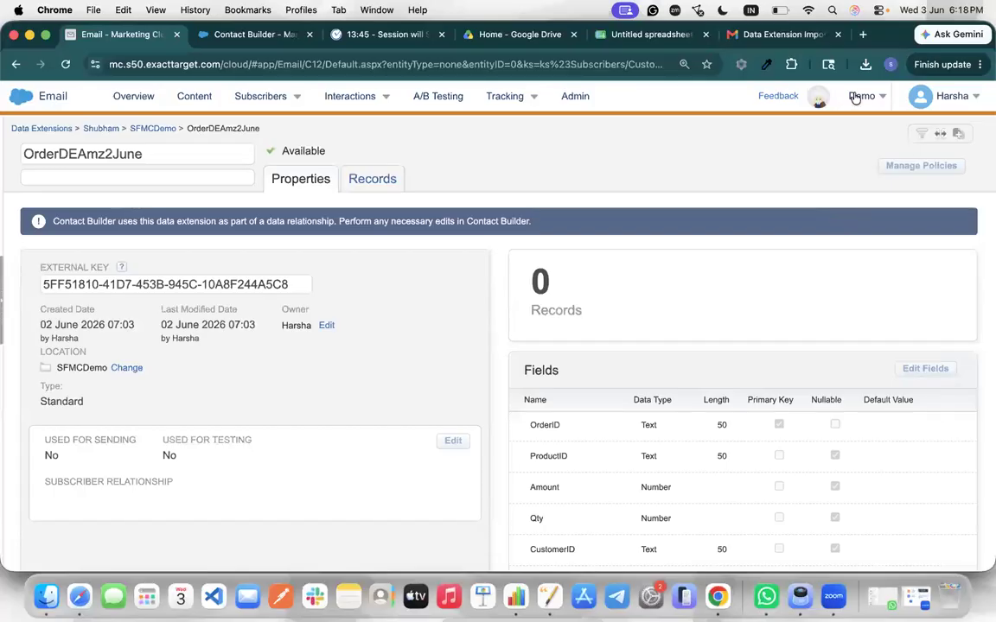
pyautogui.click(866, 64)
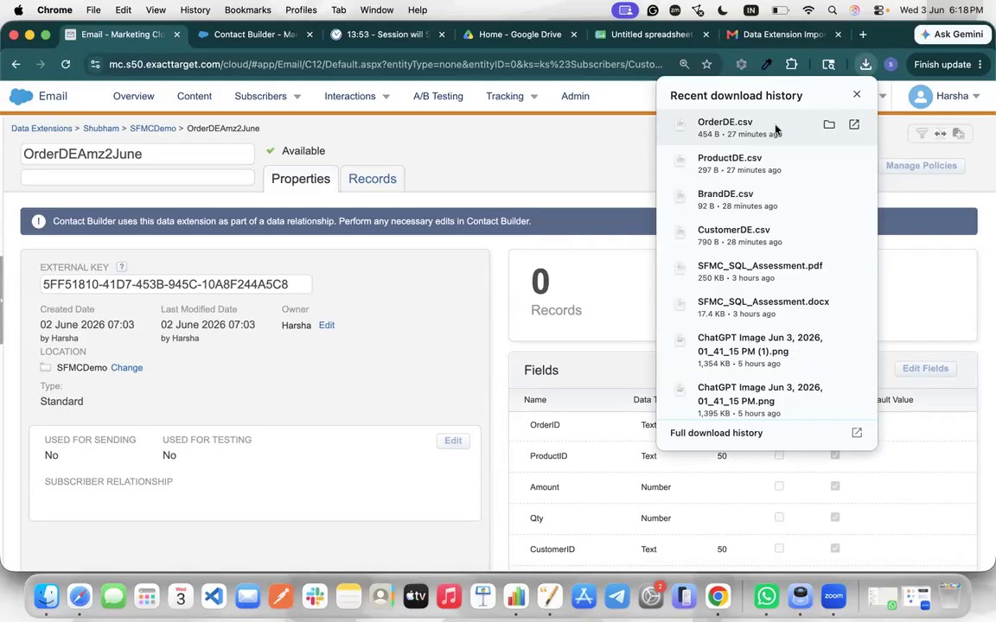
pyautogui.click(764, 128)
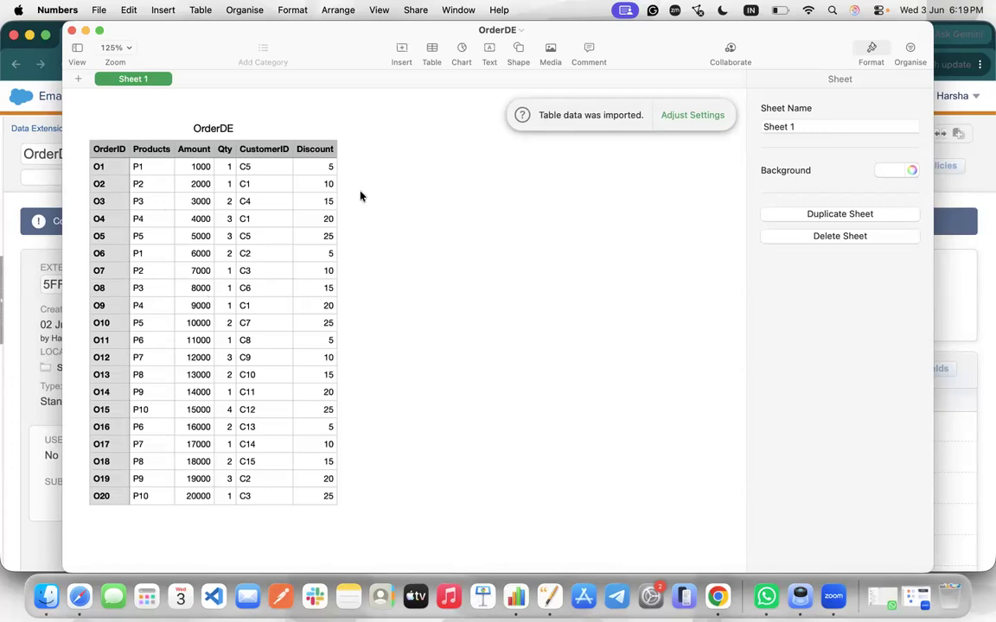
# Close OrderDE.csv in Numbers and show OrderDEAmz2June's records list, still at 0 items
pyautogui.click(72, 32)
pyautogui.scroll(-1, 523, 351)
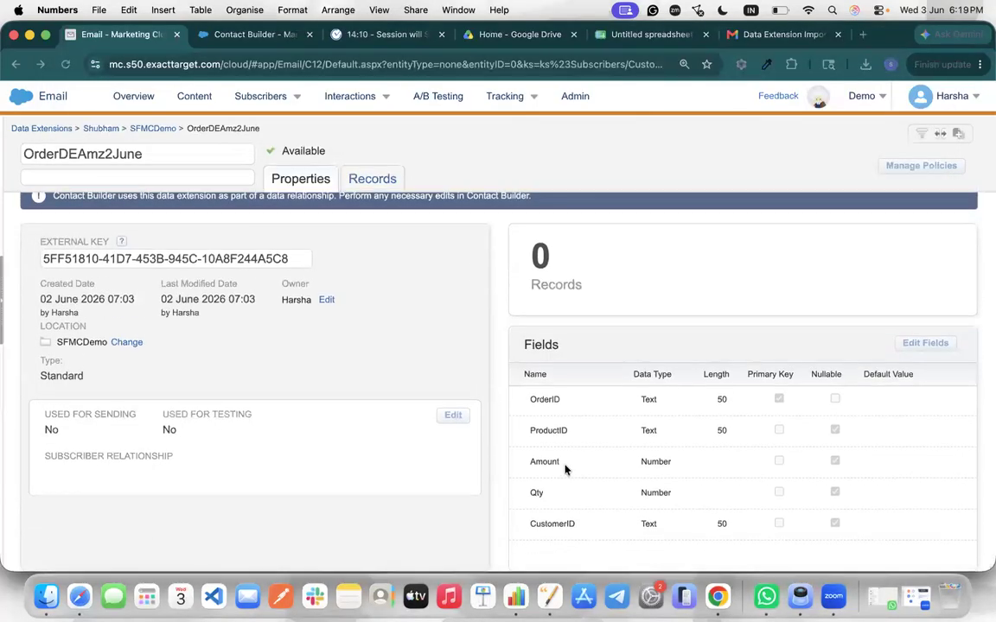
pyautogui.scroll(1, 563, 469)
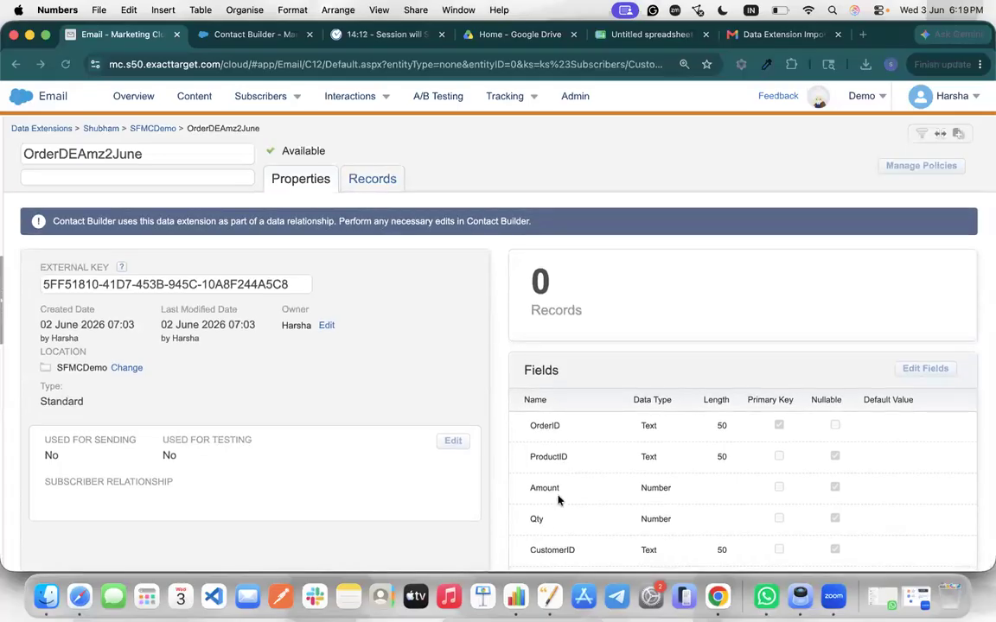
pyautogui.scroll(-1, 509, 355)
pyautogui.scroll(1, 509, 344)
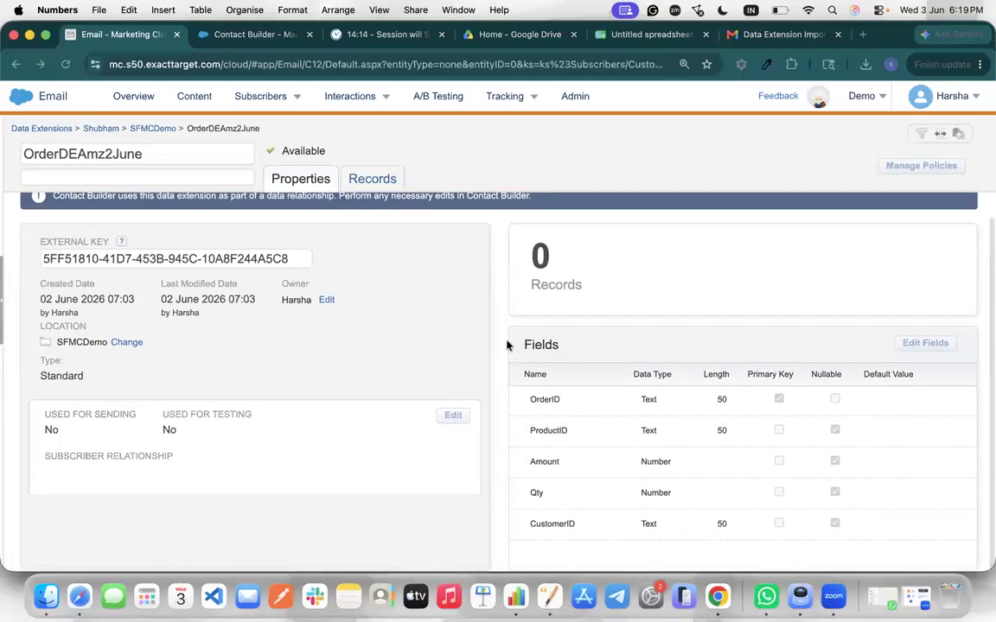
pyautogui.click(370, 186)
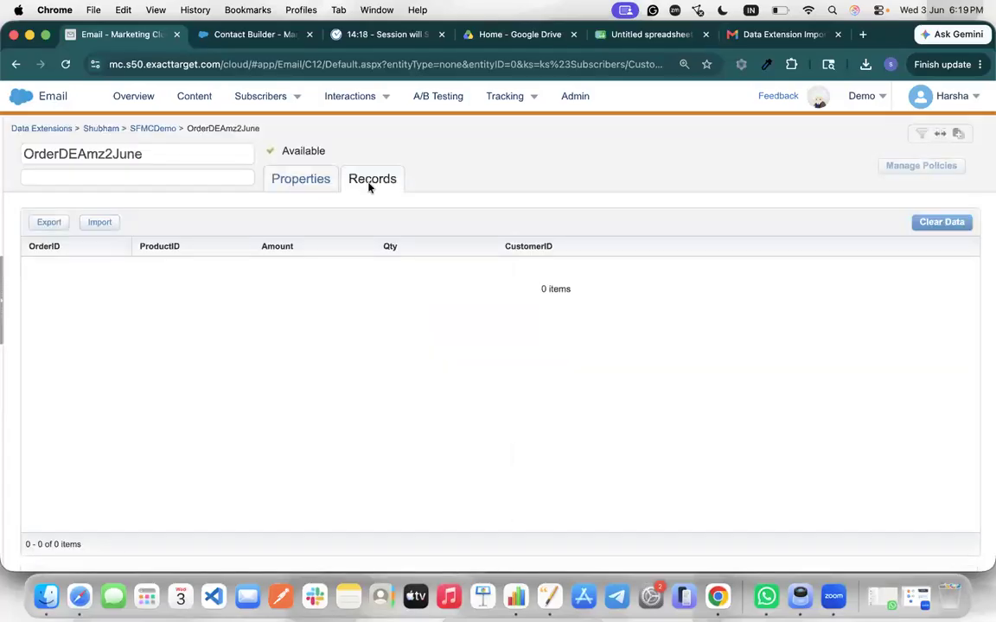
# Start an OrderDEAmz2June import with OrderDE.csv as the source file and continue to mapping
pyautogui.click(866, 64)
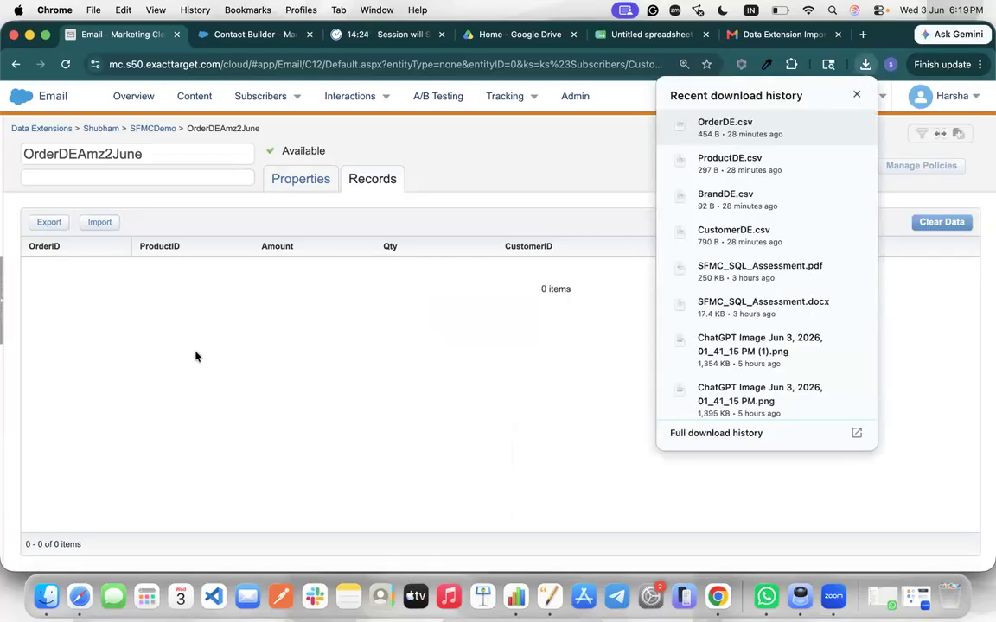
pyautogui.click(100, 223)
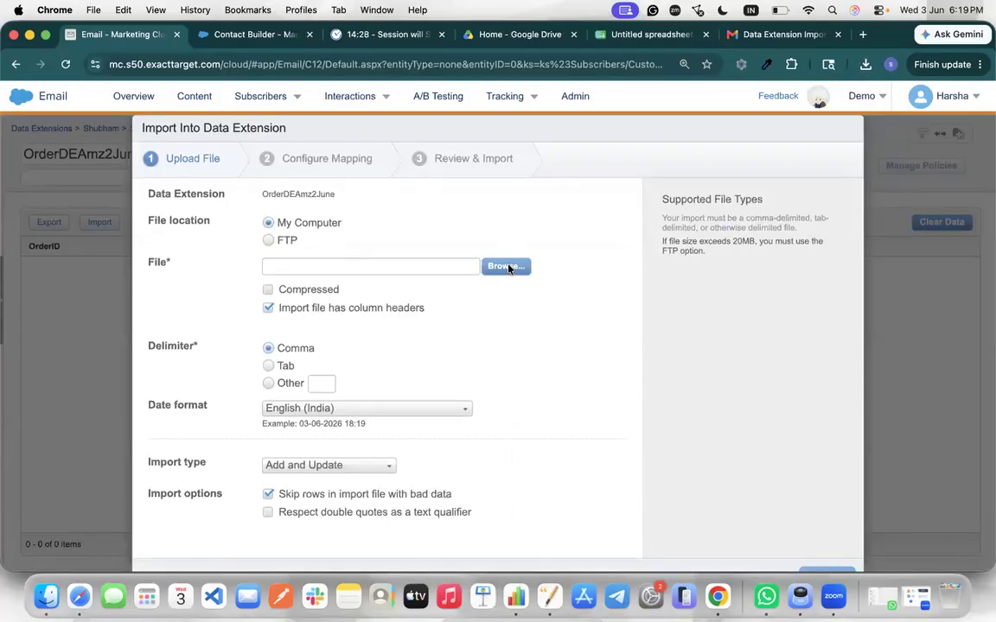
pyautogui.click(506, 267)
pyautogui.scroll(-2, 400, 333)
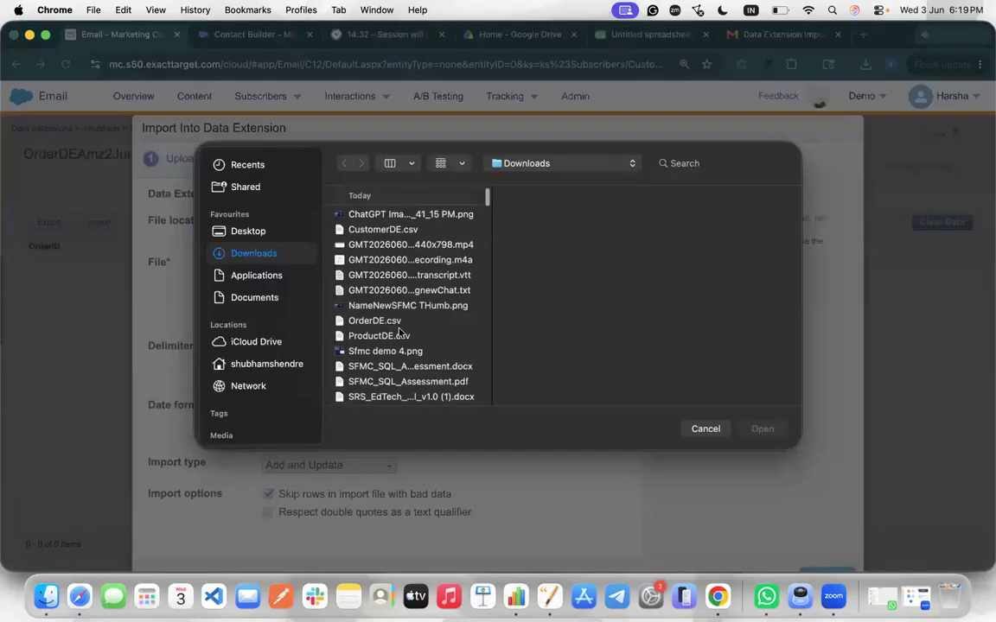
pyautogui.click(388, 320)
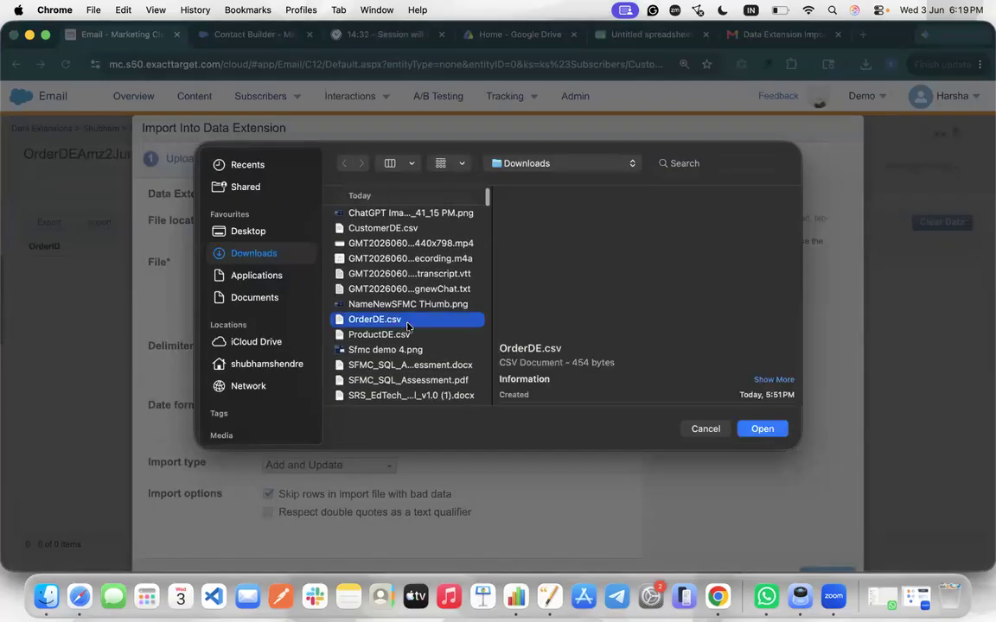
pyautogui.click(754, 434)
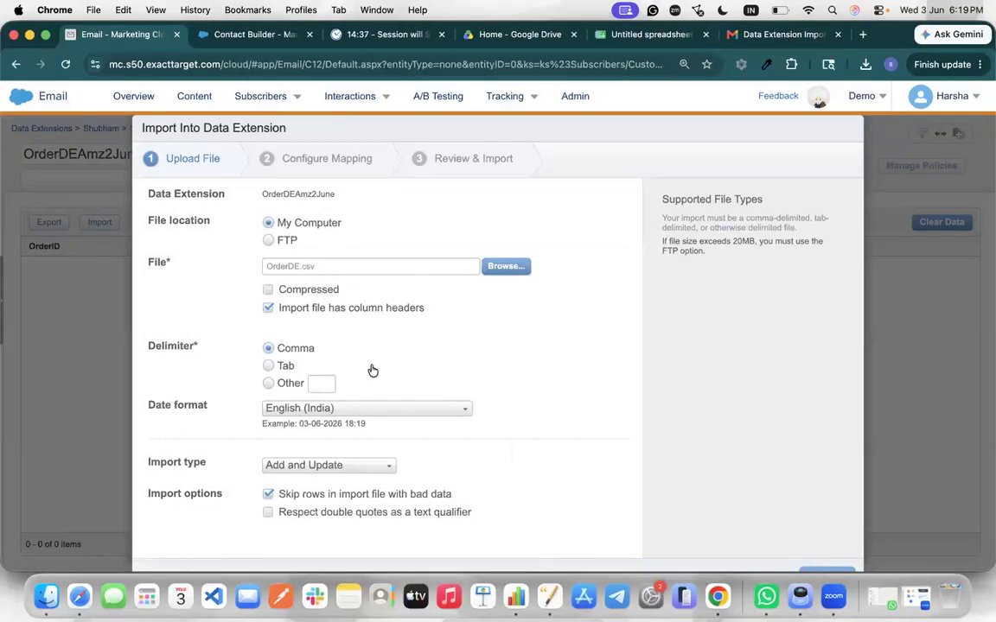
pyautogui.scroll(-1, 374, 371)
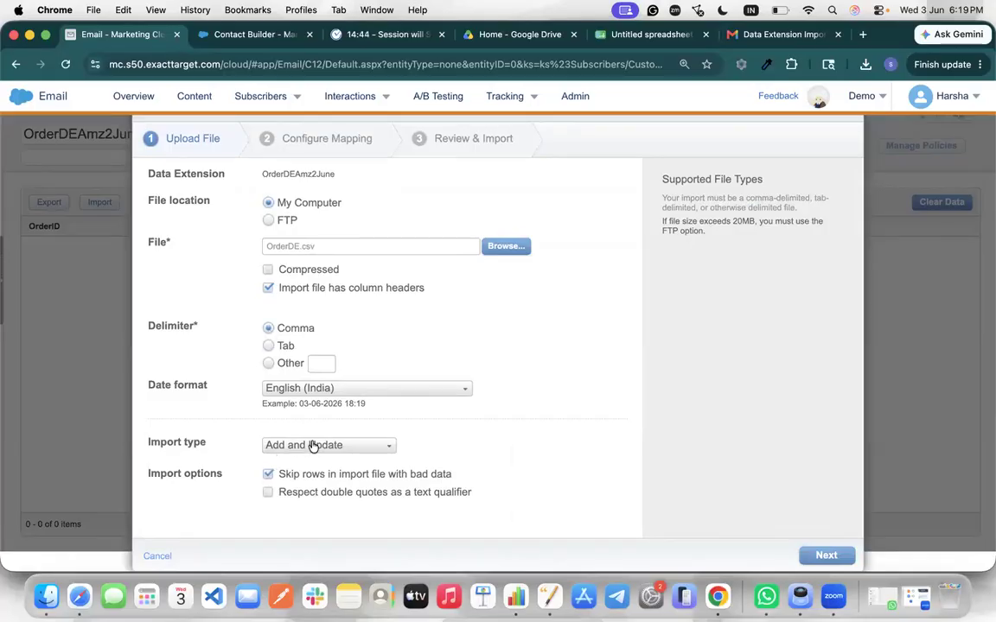
pyautogui.click(845, 562)
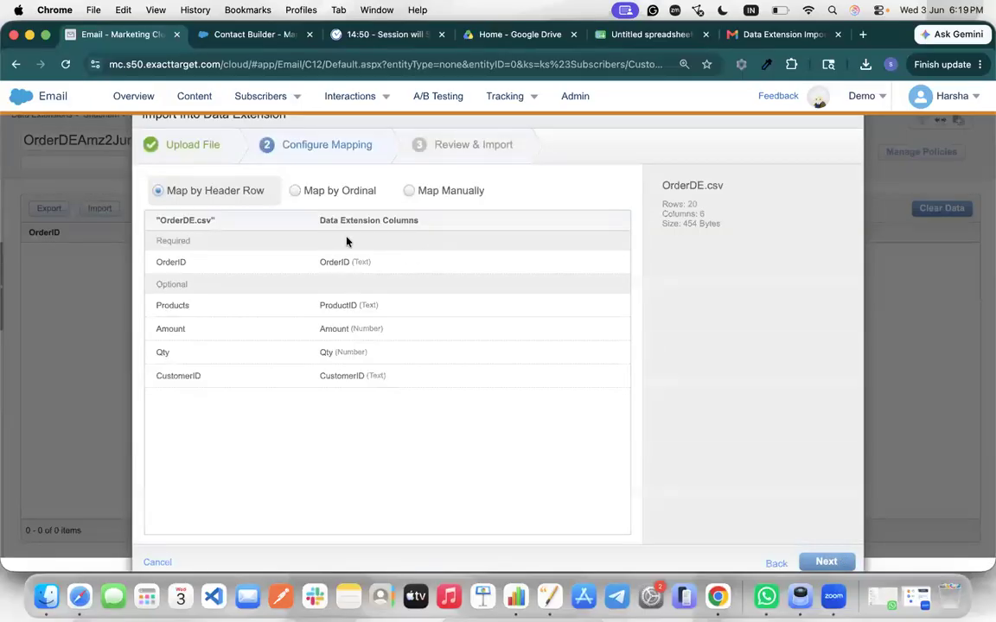
# Map the columns manually, set the notification e-mail address, and start the OrderDE import
pyautogui.click(432, 190)
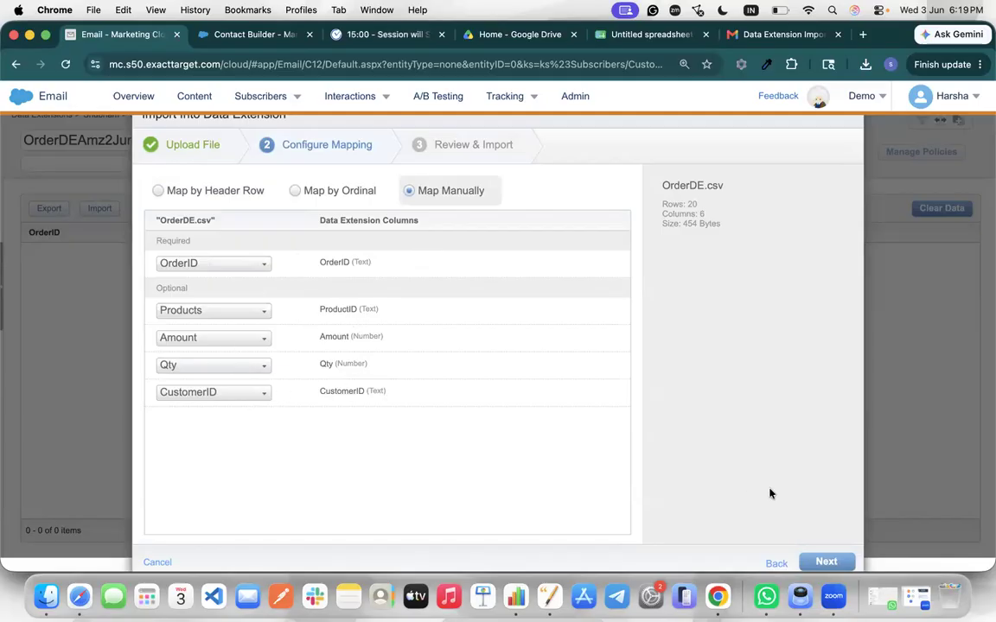
pyautogui.click(828, 563)
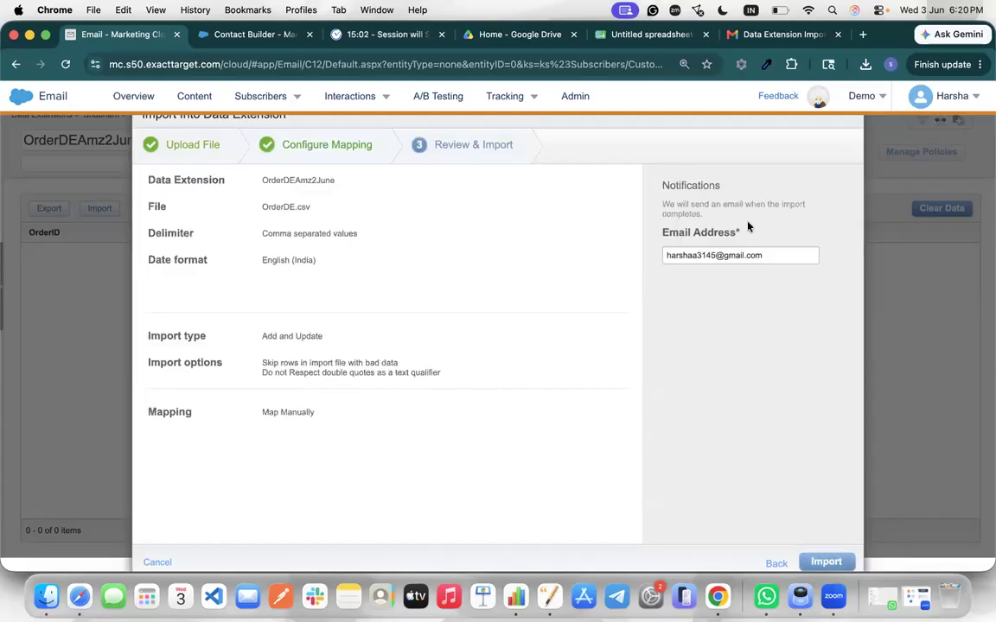
pyautogui.tripleClick(744, 255)
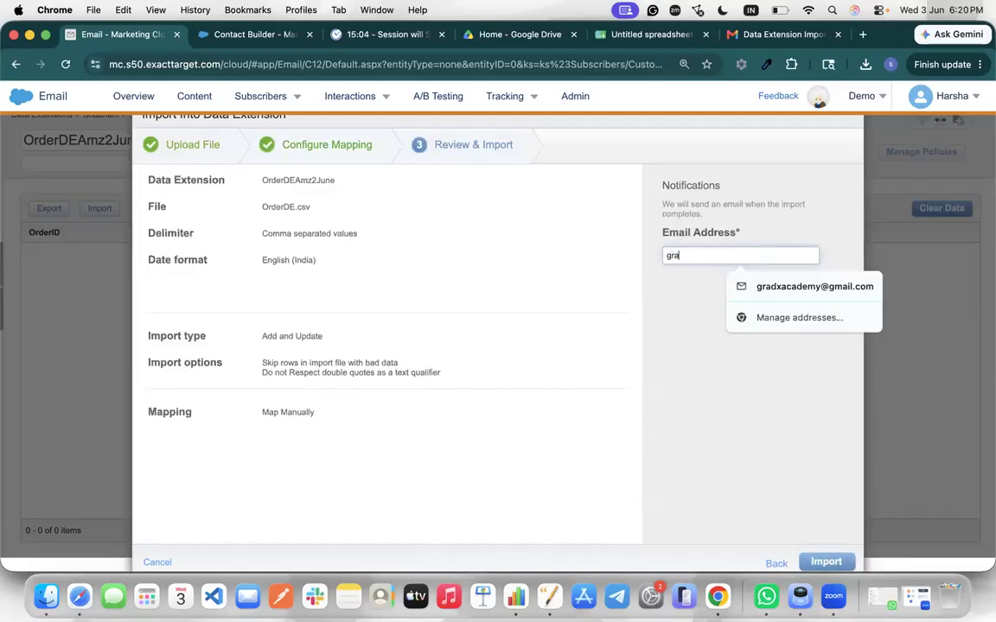
pyautogui.click(781, 288)
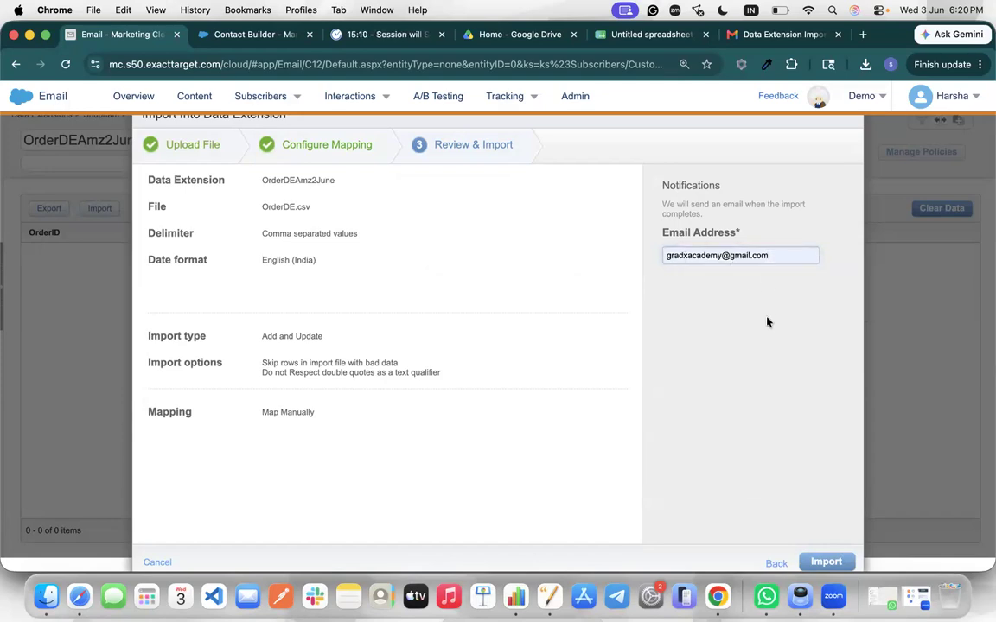
pyautogui.click(830, 563)
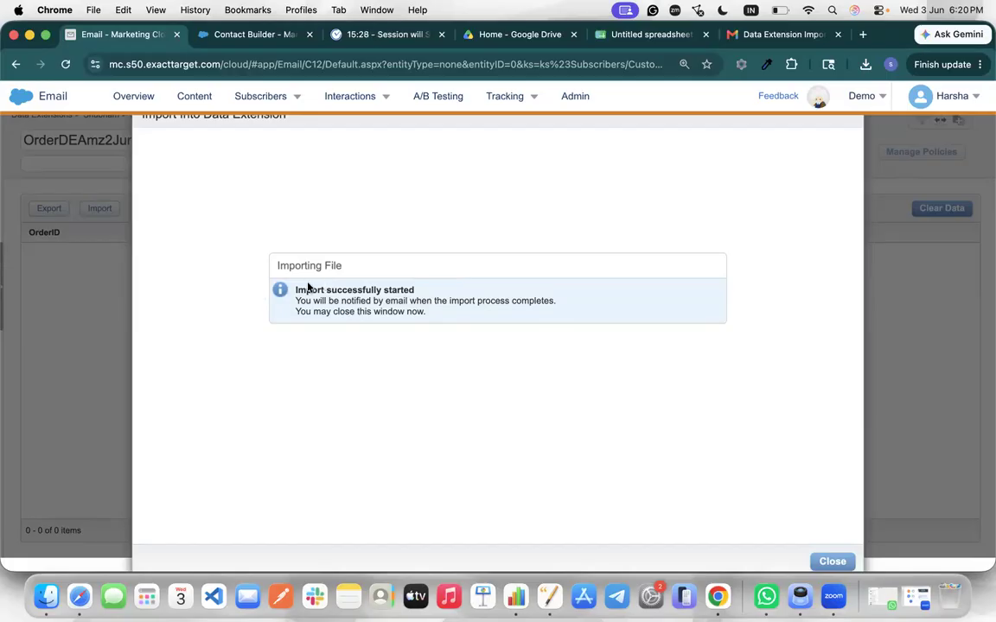
pyautogui.moveTo(295, 291); pyautogui.dragTo(437, 318)
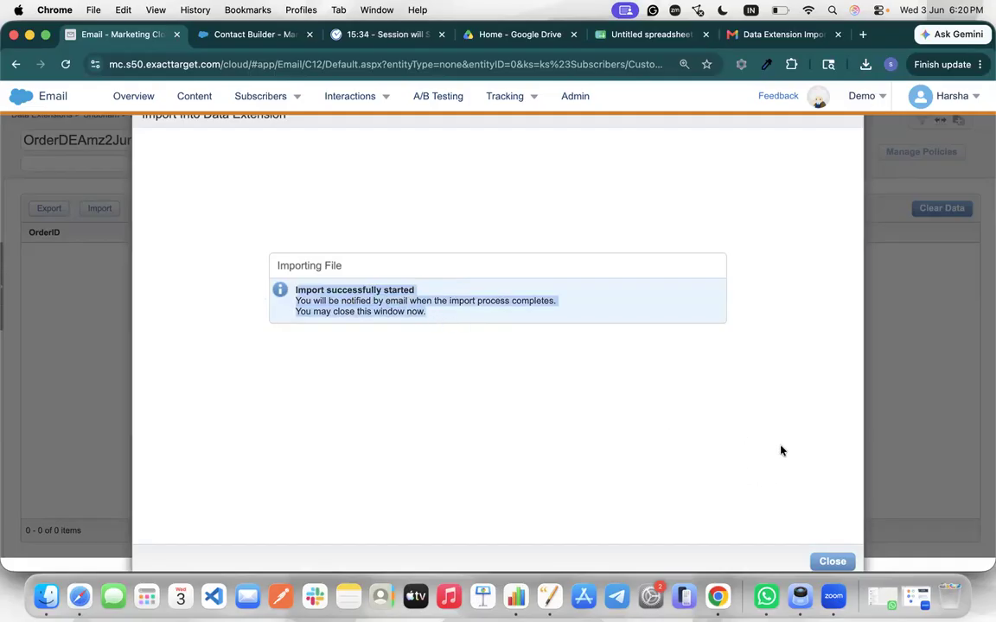
pyautogui.click(833, 562)
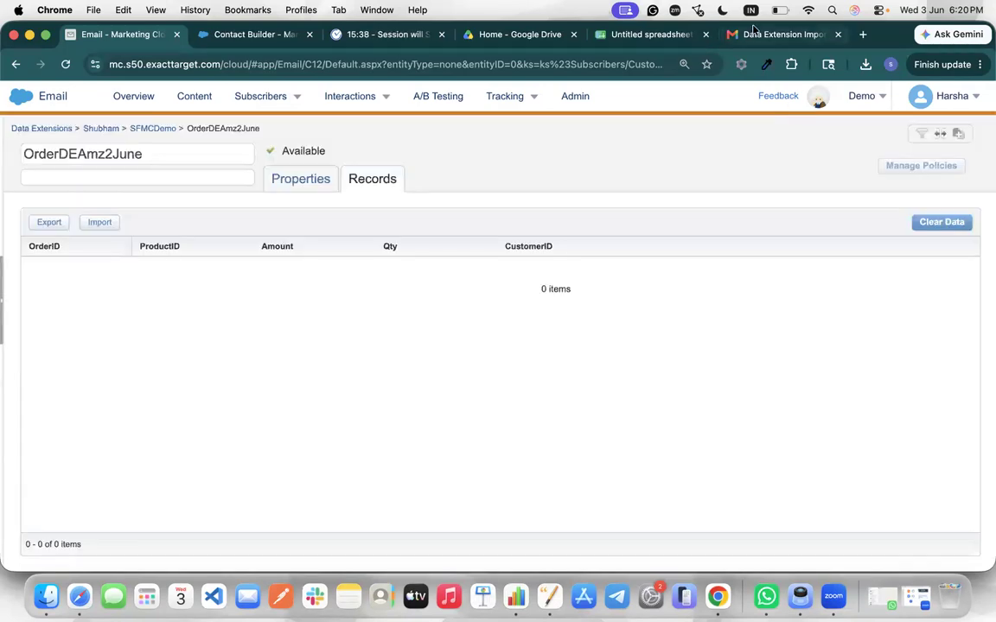
pyautogui.click(783, 34)
# Open the import notification e-mail and highlight 'Inserted: 20' and OrderDE in its description
pyautogui.click(195, 141)
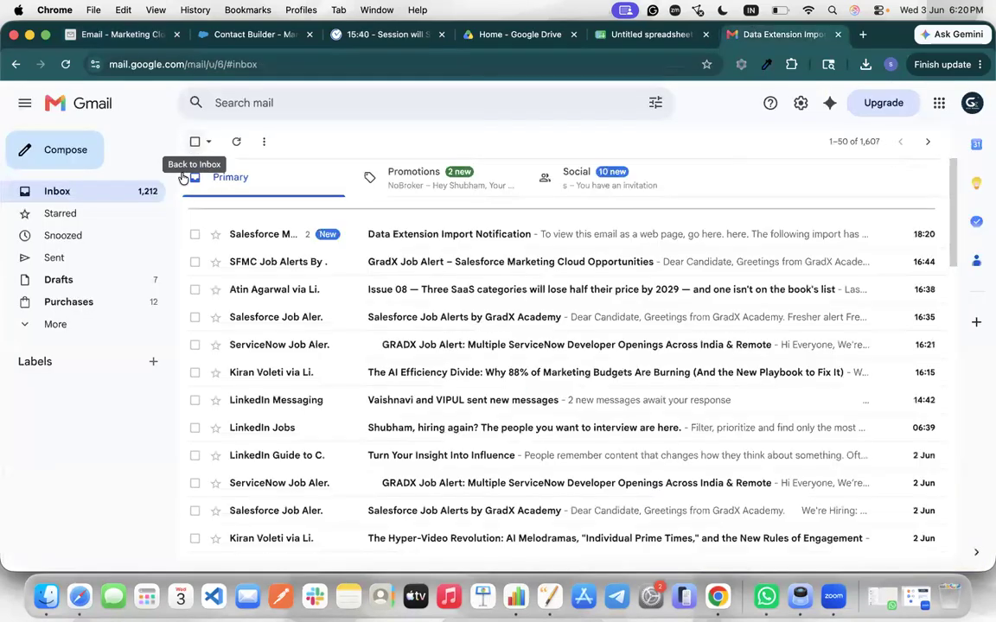
pyautogui.click(371, 292)
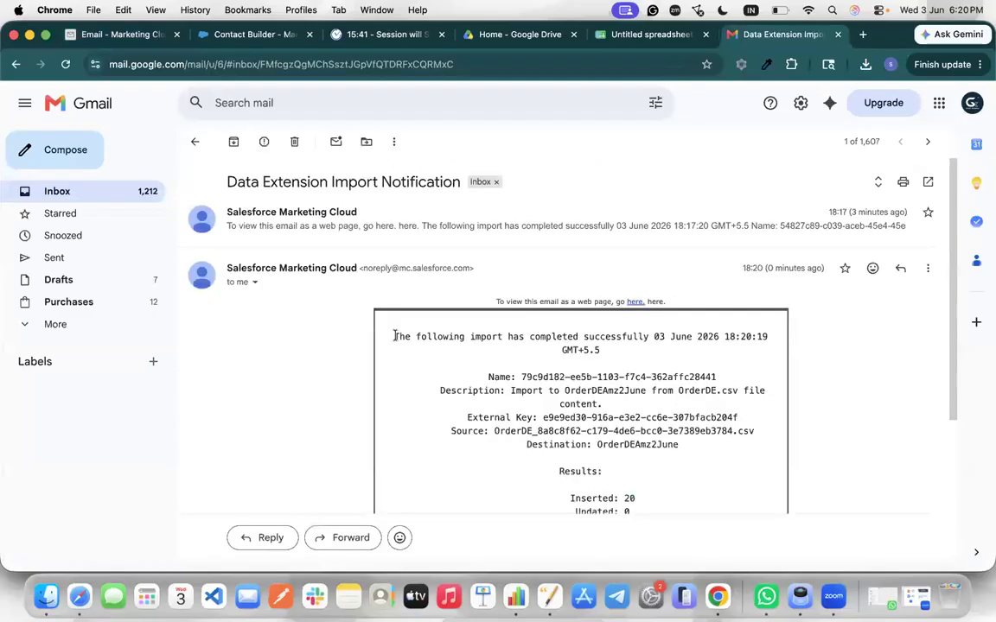
pyautogui.scroll(-2, 392, 332)
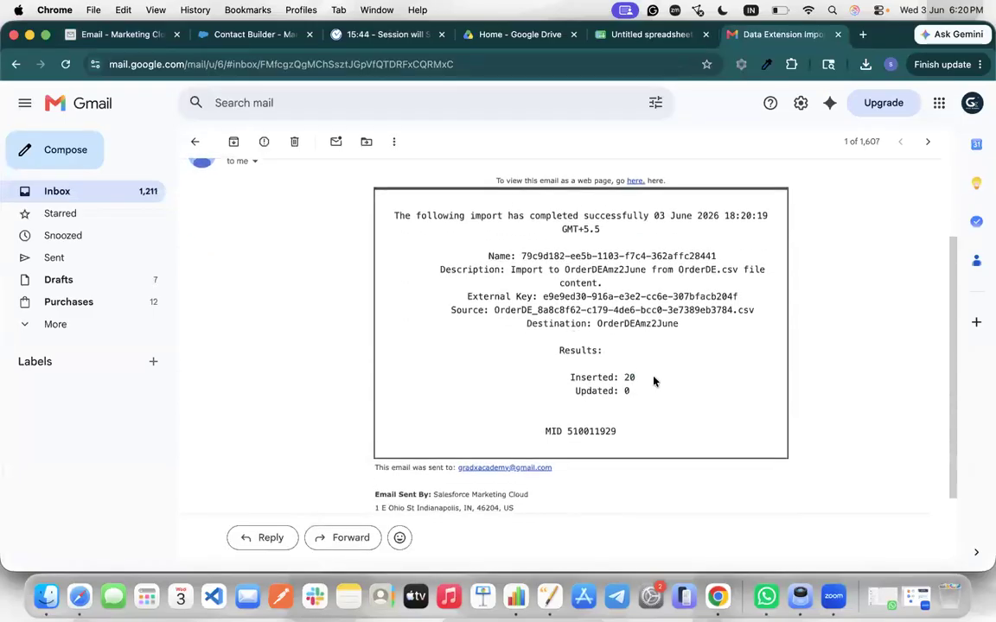
pyautogui.tripleClick(657, 381)
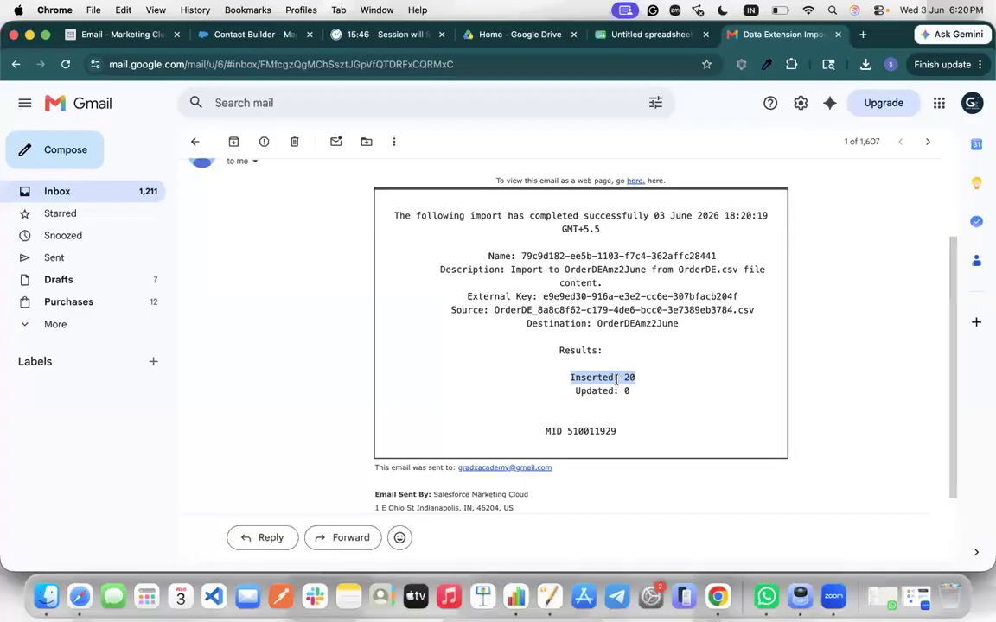
pyautogui.moveTo(679, 270); pyautogui.dragTo(739, 272)
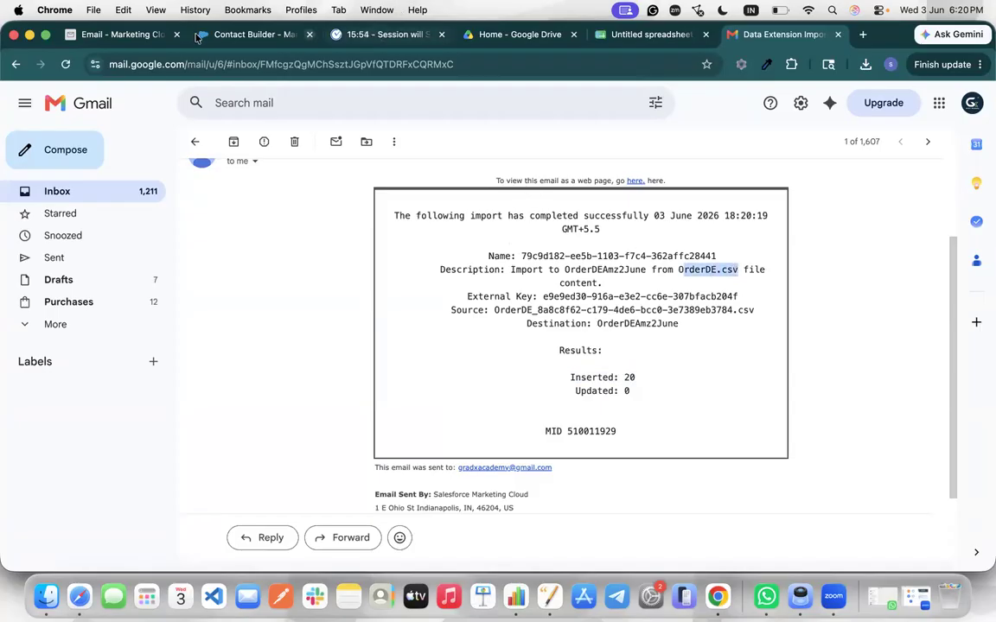
pyautogui.click(237, 34)
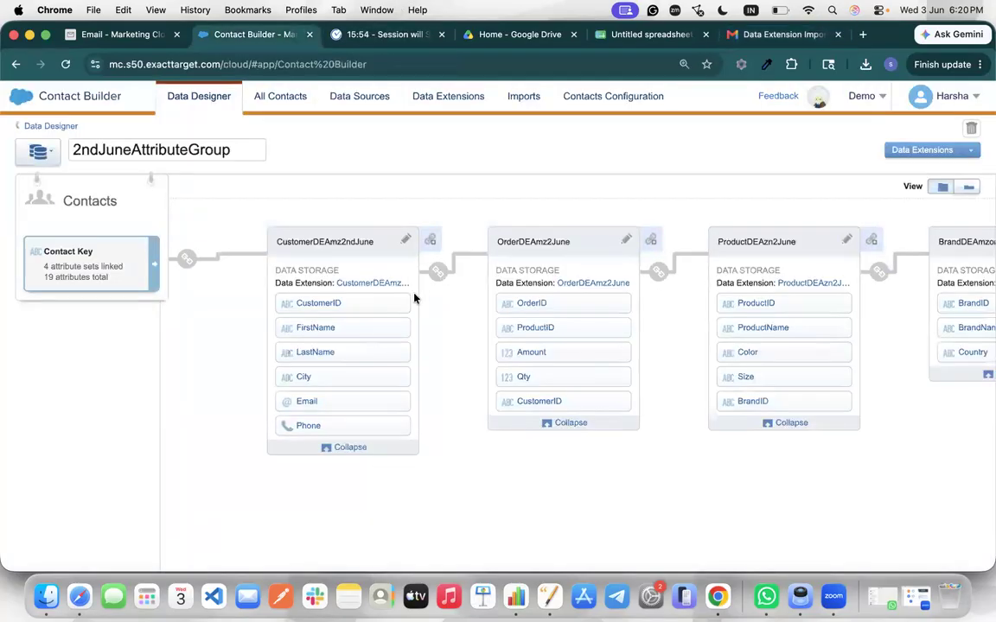
# Check that OrderDEAmz2June's Records tab lists the 20 imported order records
pyautogui.click(137, 35)
pyautogui.click(311, 176)
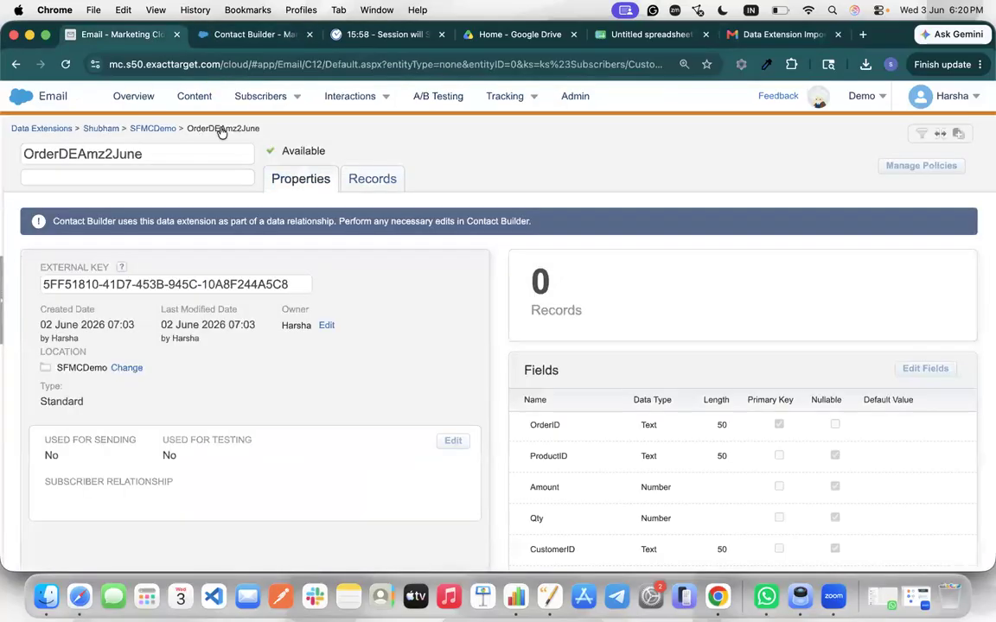
pyautogui.click(167, 130)
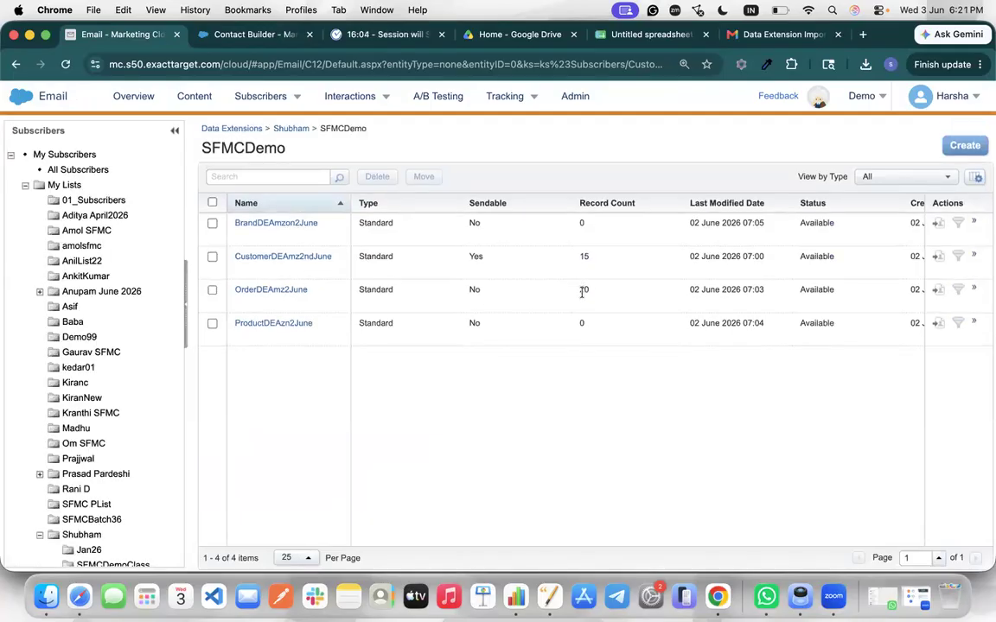
pyautogui.click(260, 292)
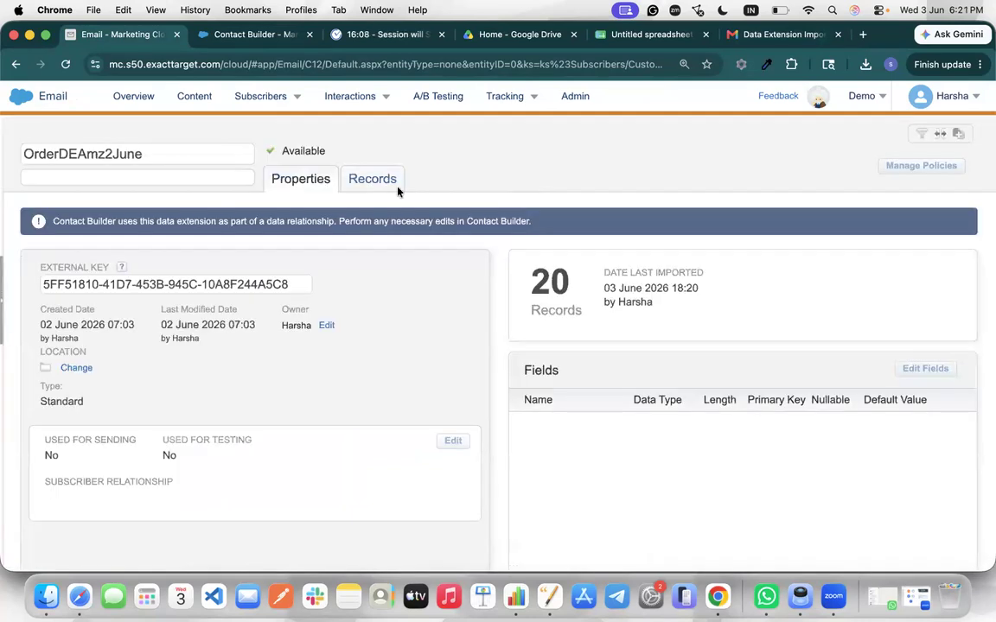
pyautogui.click(391, 182)
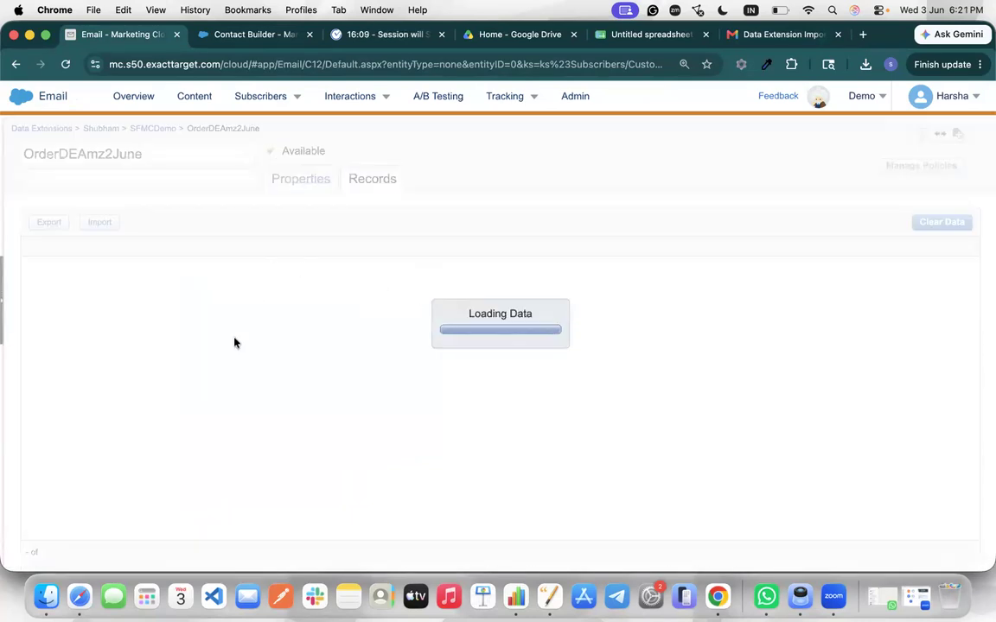
pyautogui.scroll(-3, 233, 343)
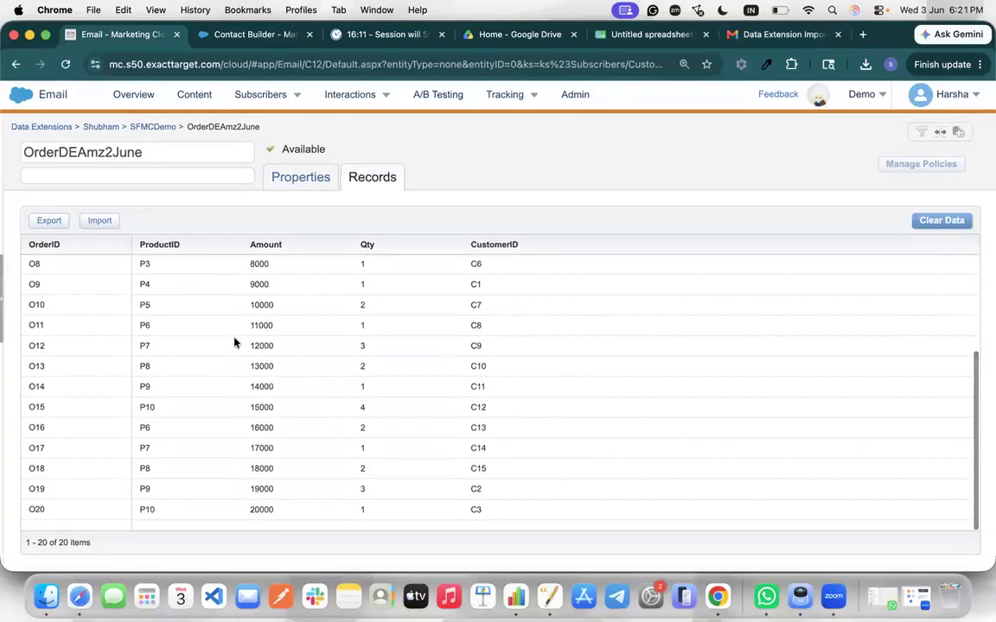
pyautogui.scroll(3, 233, 343)
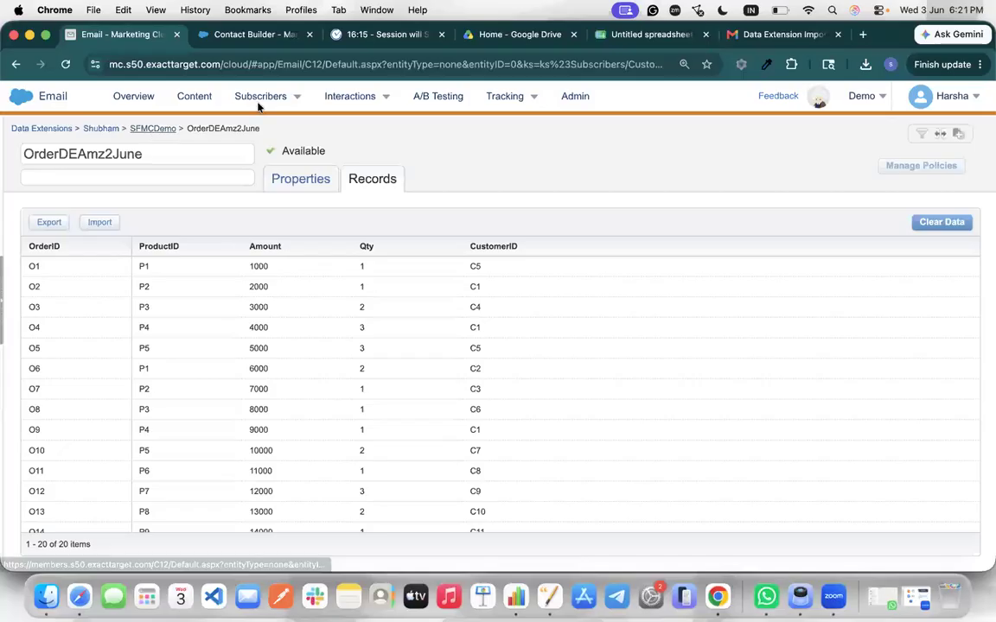
# Go back to the SFMCDemo folder and open the ProductDEAzn2June data extension
pyautogui.click(151, 129)
pyautogui.click(865, 64)
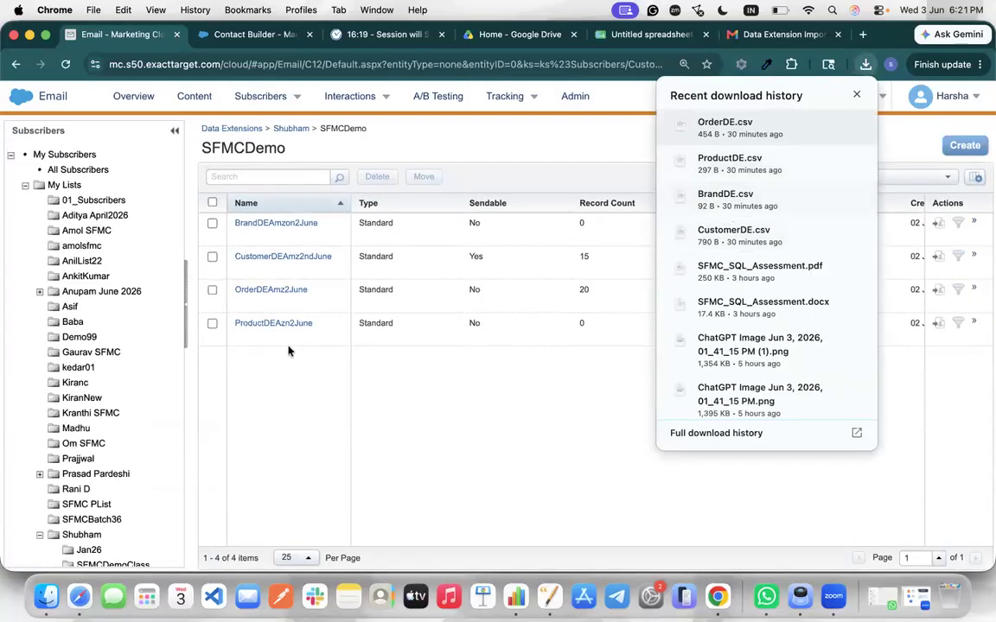
pyautogui.click(297, 323)
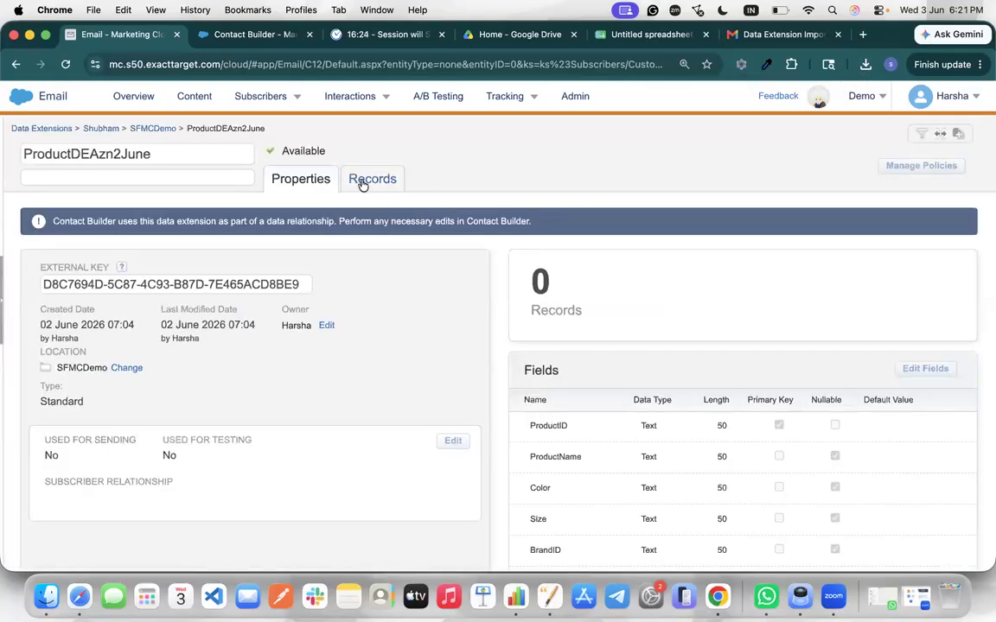
# Start an import into ProductDEAzn2June with ProductDE.csv chosen from the computer
pyautogui.click(362, 182)
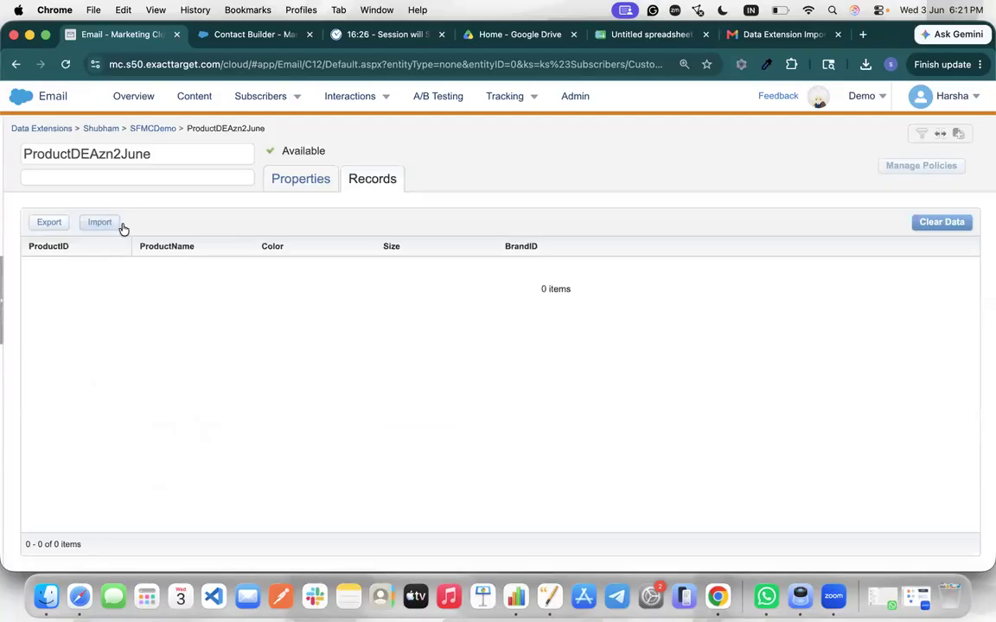
pyautogui.click(102, 222)
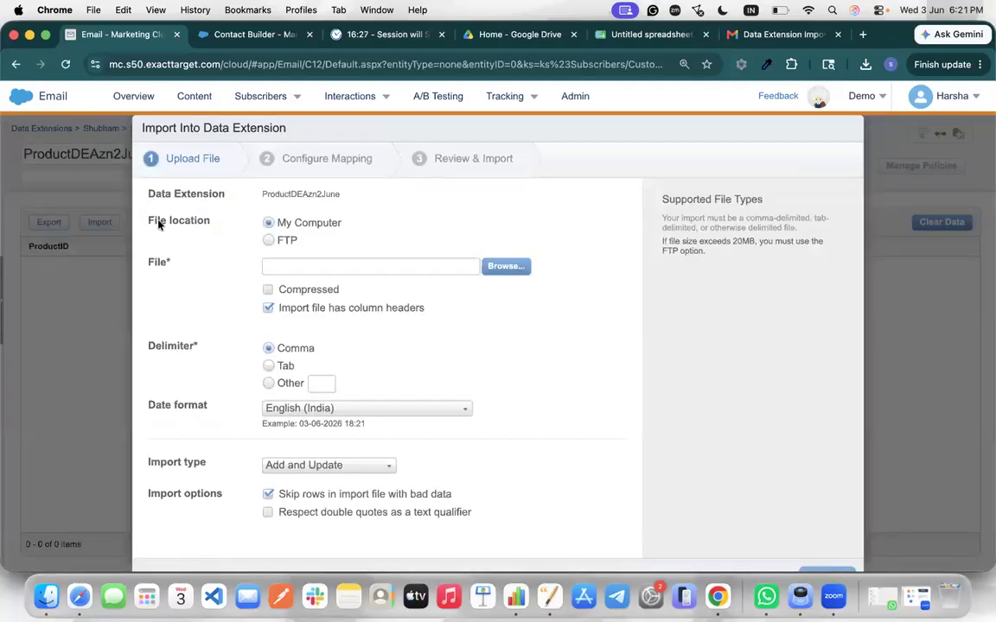
pyautogui.click(505, 266)
pyautogui.scroll(-3, 400, 363)
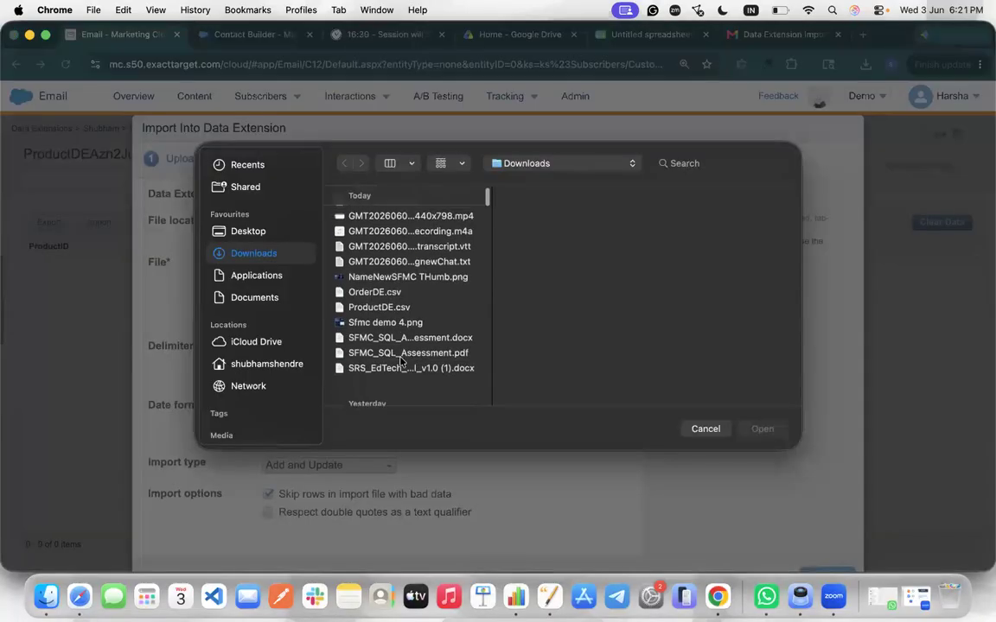
pyautogui.click(408, 302)
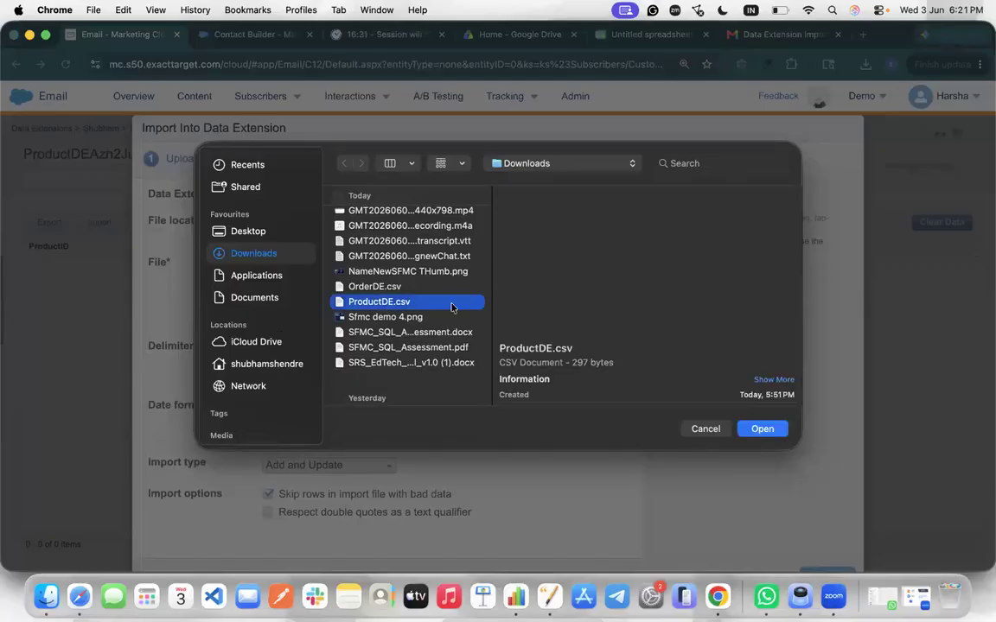
pyautogui.click(767, 429)
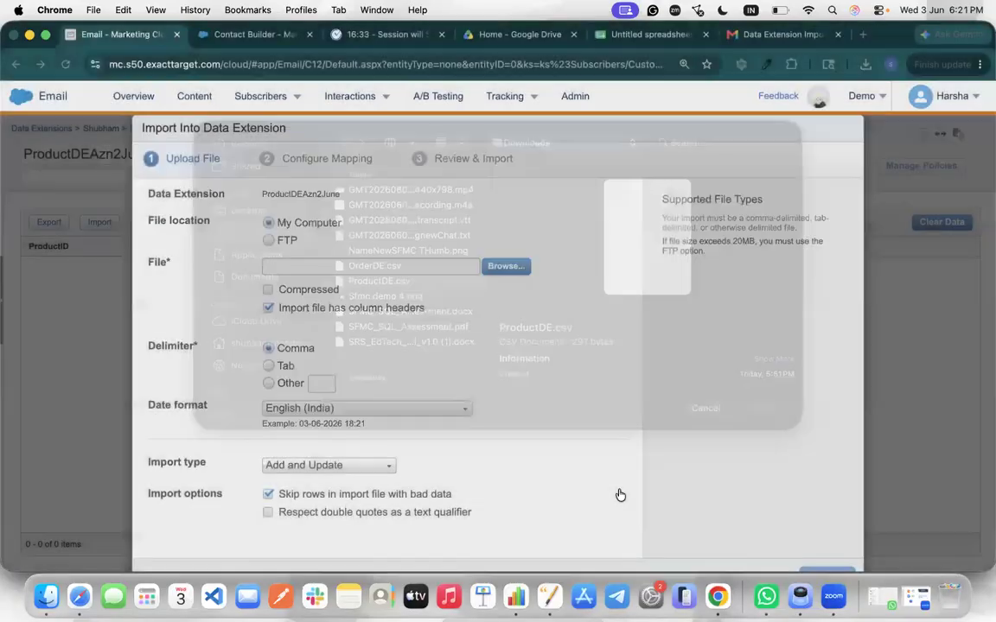
pyautogui.click(824, 558)
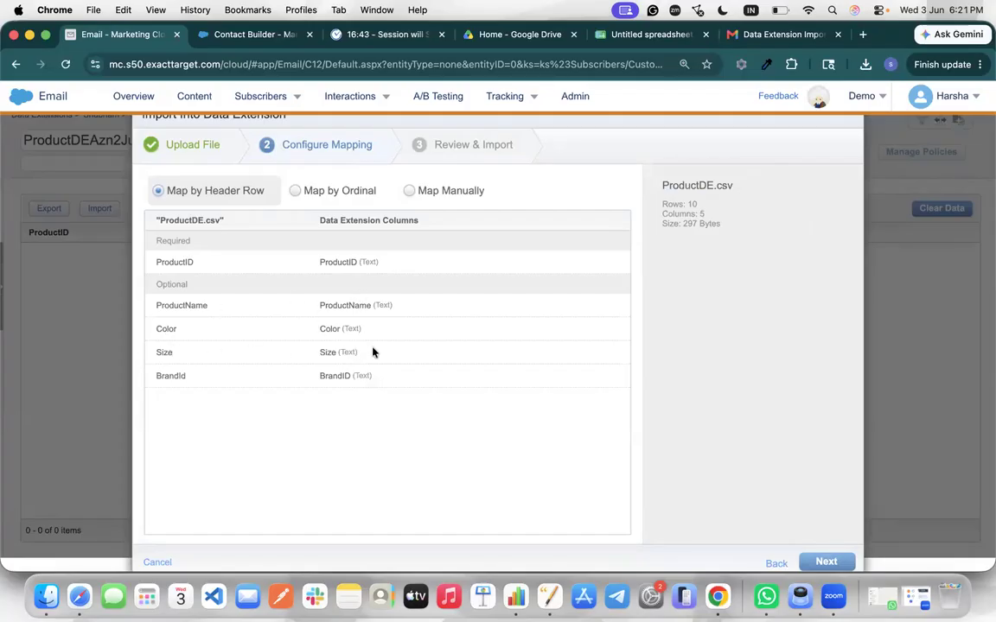
# Accept the header-row mapping, set the notification e-mail address, and launch the import
pyautogui.click(826, 564)
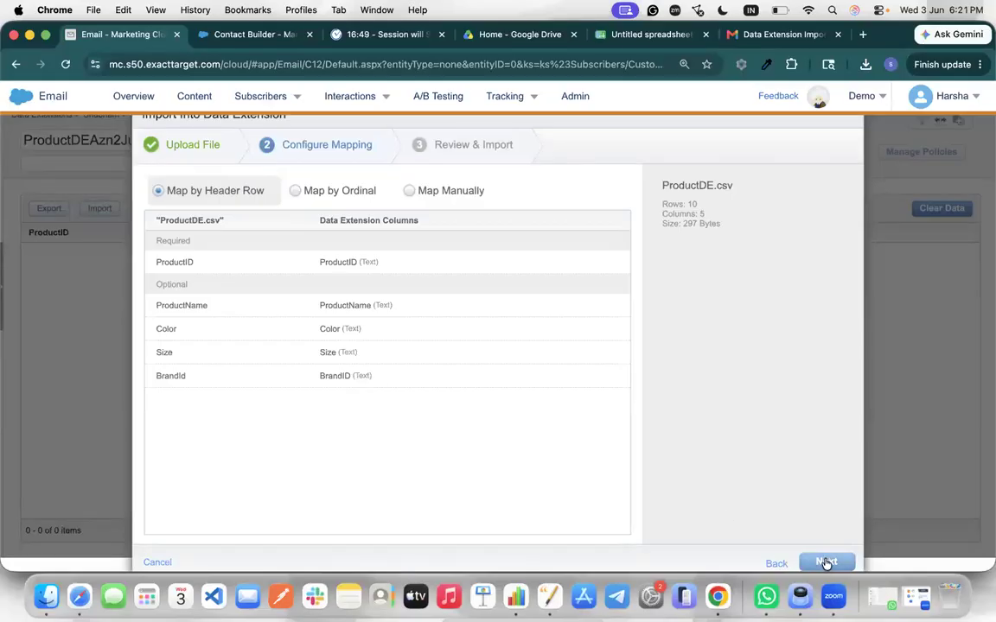
pyautogui.tripleClick(733, 256)
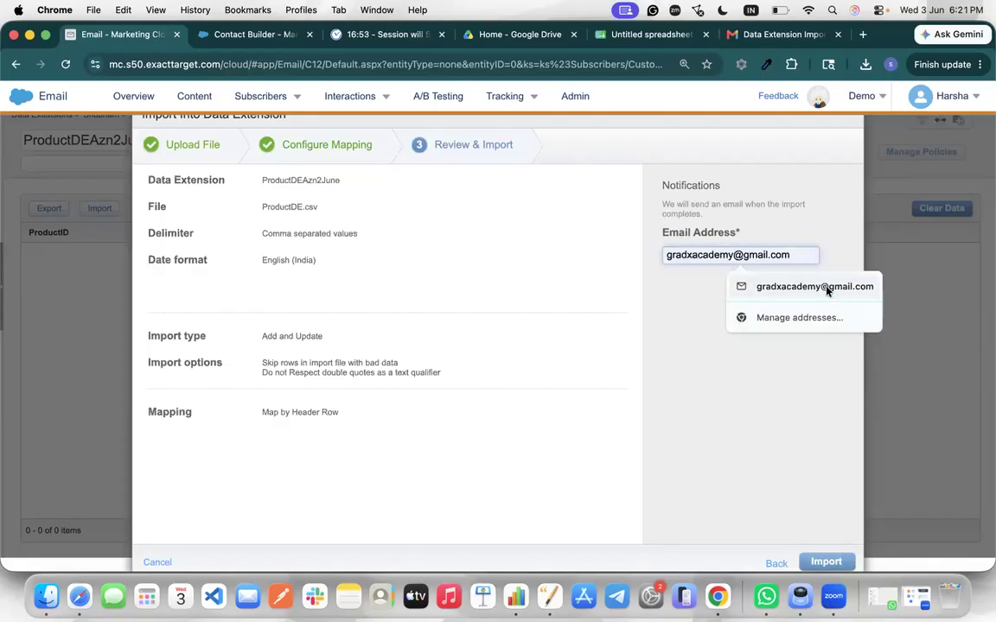
pyautogui.click(821, 287)
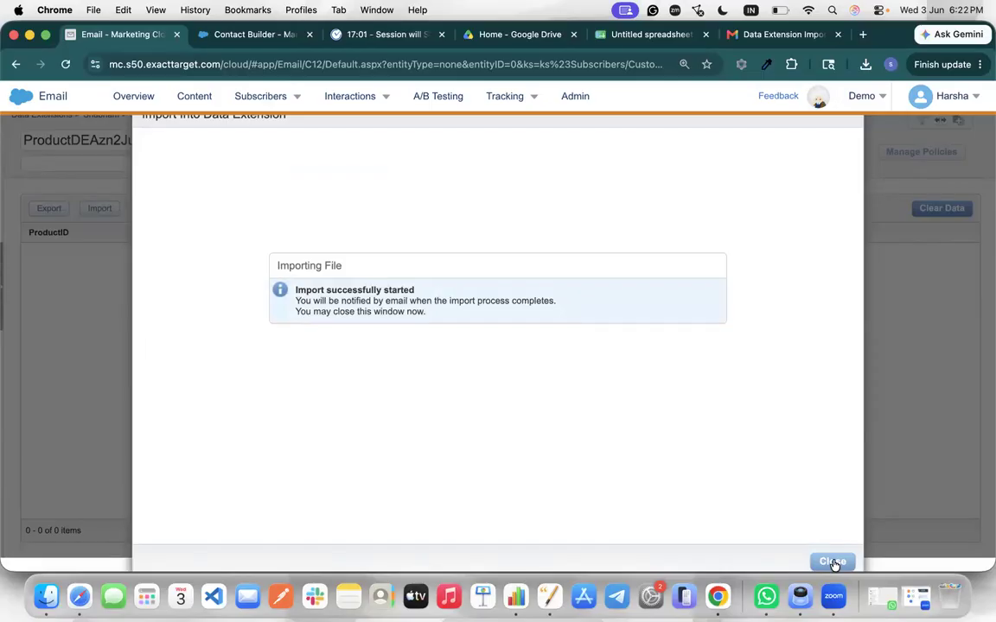
pyautogui.click(832, 562)
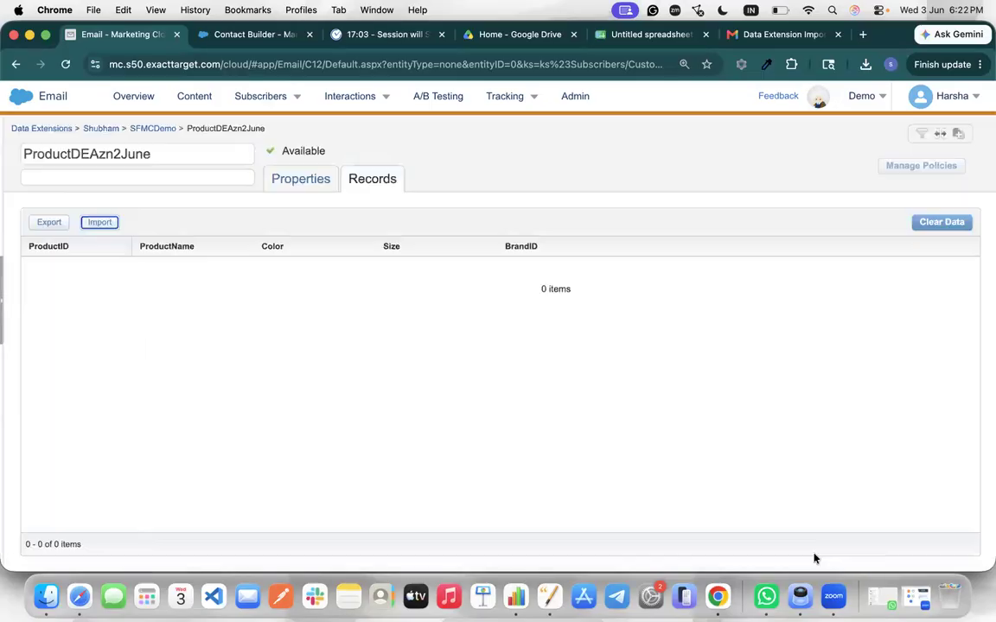
# Start an import into BrandDEAmzon2June using BrandDE.csv from Downloads
pyautogui.click(162, 126)
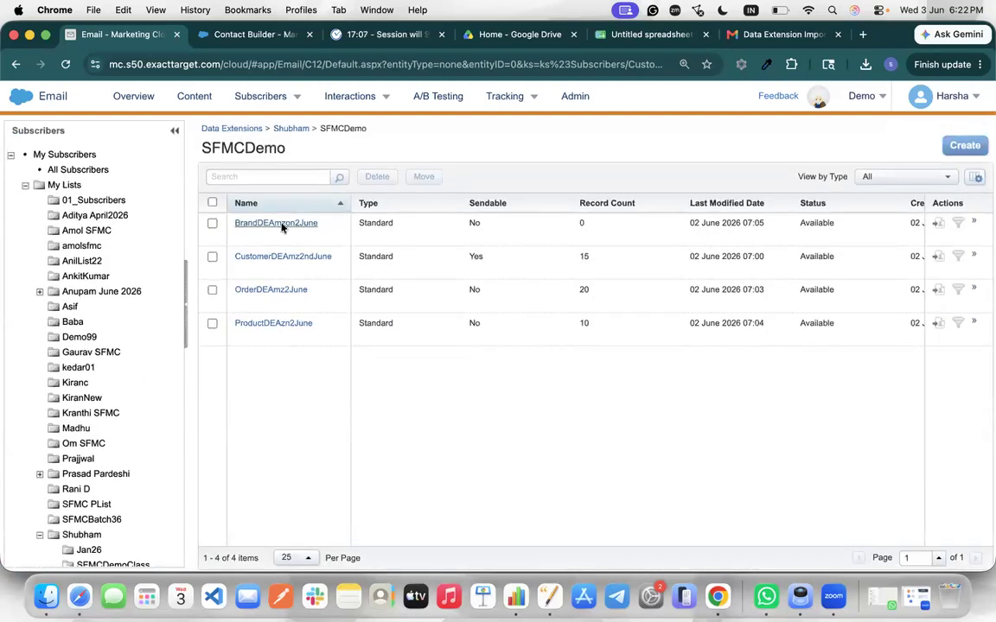
pyautogui.click(278, 222)
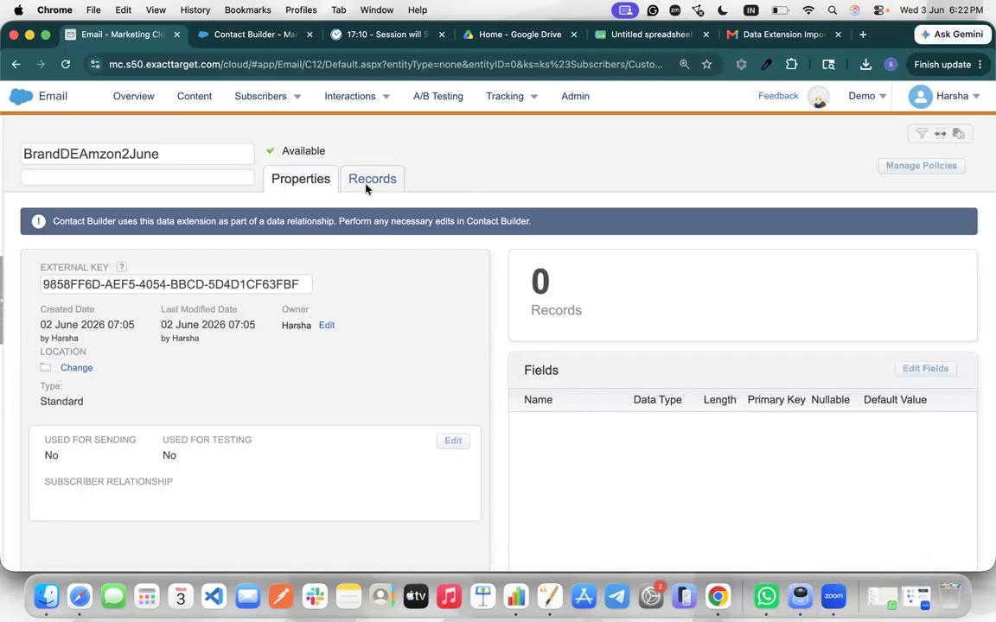
pyautogui.click(364, 185)
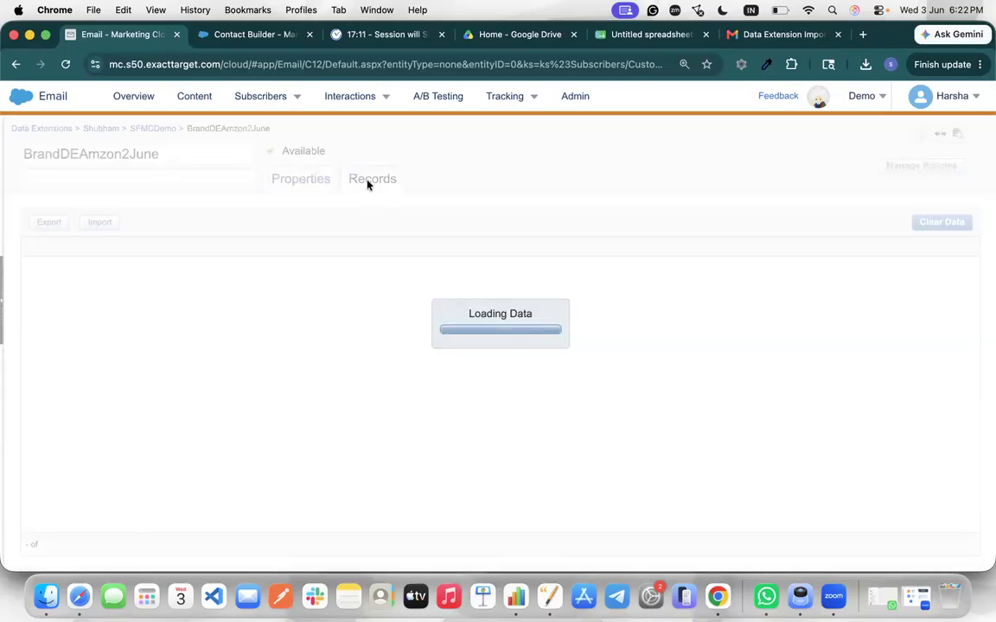
pyautogui.click(101, 223)
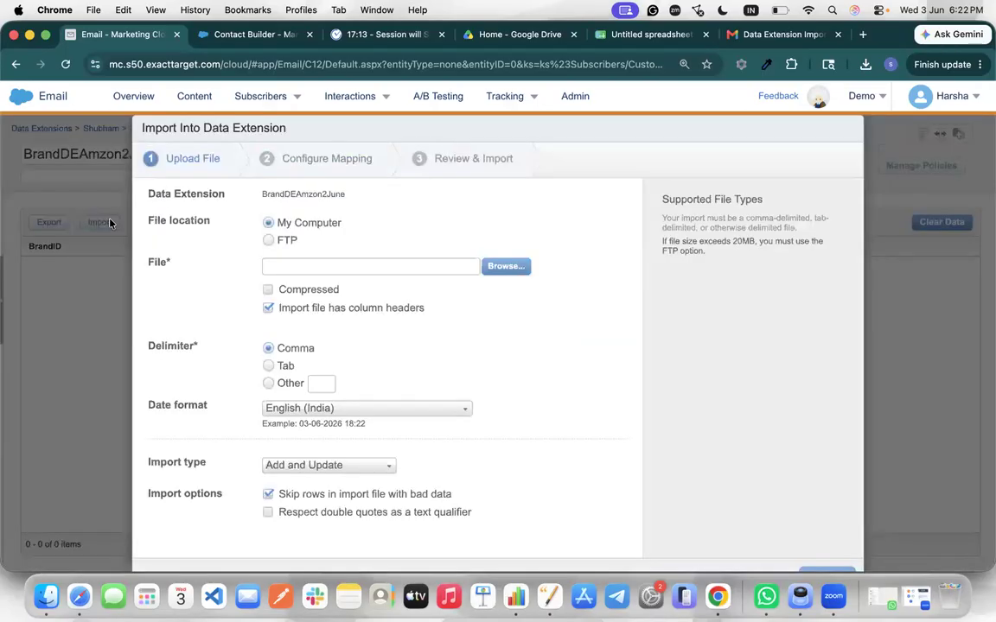
pyautogui.click(504, 266)
pyautogui.scroll(-3, 388, 346)
pyautogui.scroll(3, 388, 371)
pyautogui.click(381, 216)
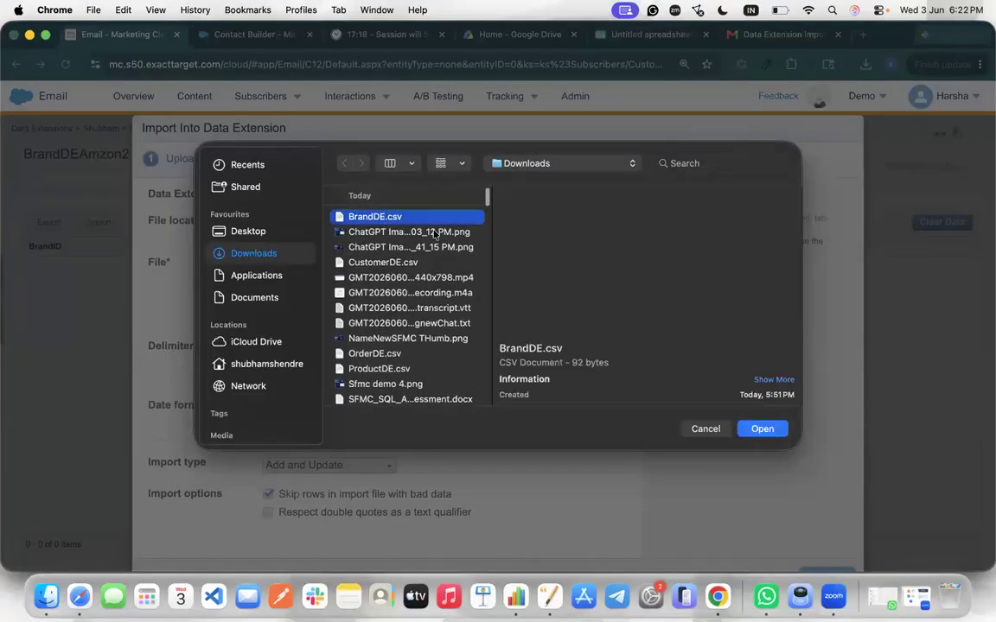
pyautogui.click(763, 429)
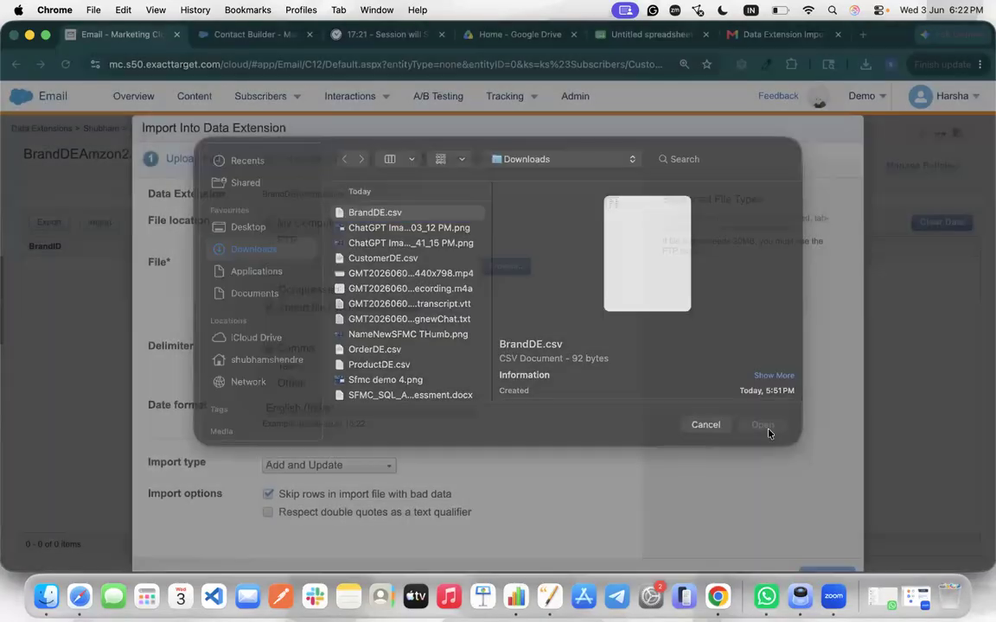
# Accept the header-row mapping, set the notification e-mail address, and launch the brand import
pyautogui.scroll(-1, 453, 349)
pyautogui.click(825, 555)
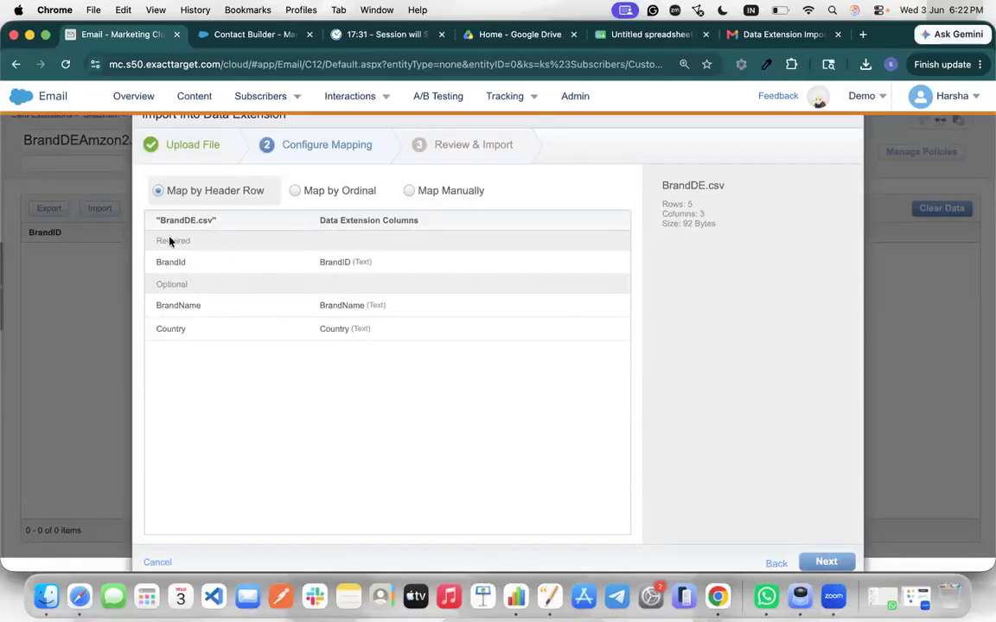
pyautogui.click(841, 562)
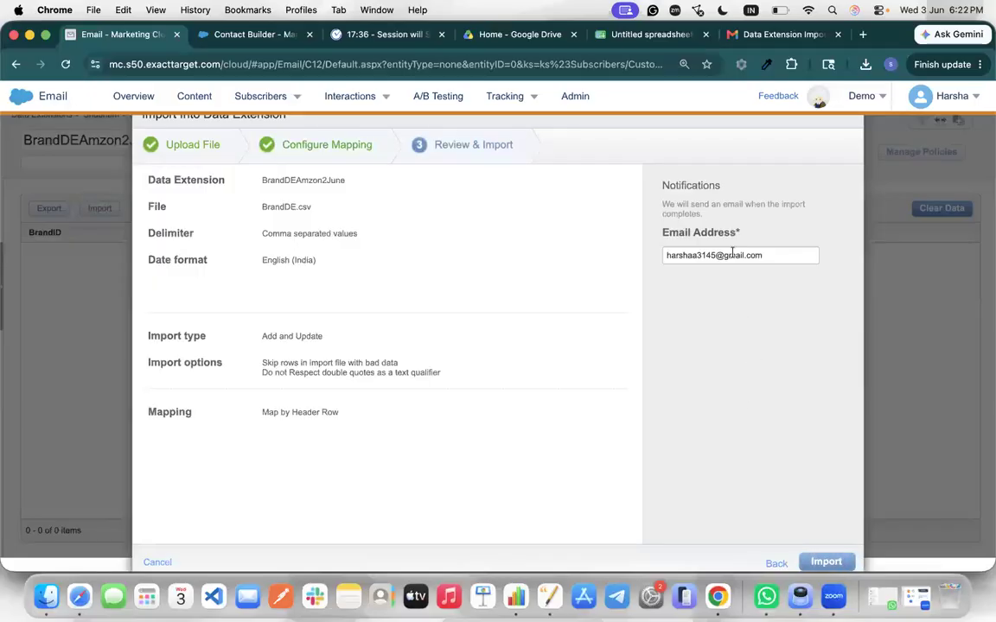
pyautogui.tripleClick(732, 255)
pyautogui.write('gradx')
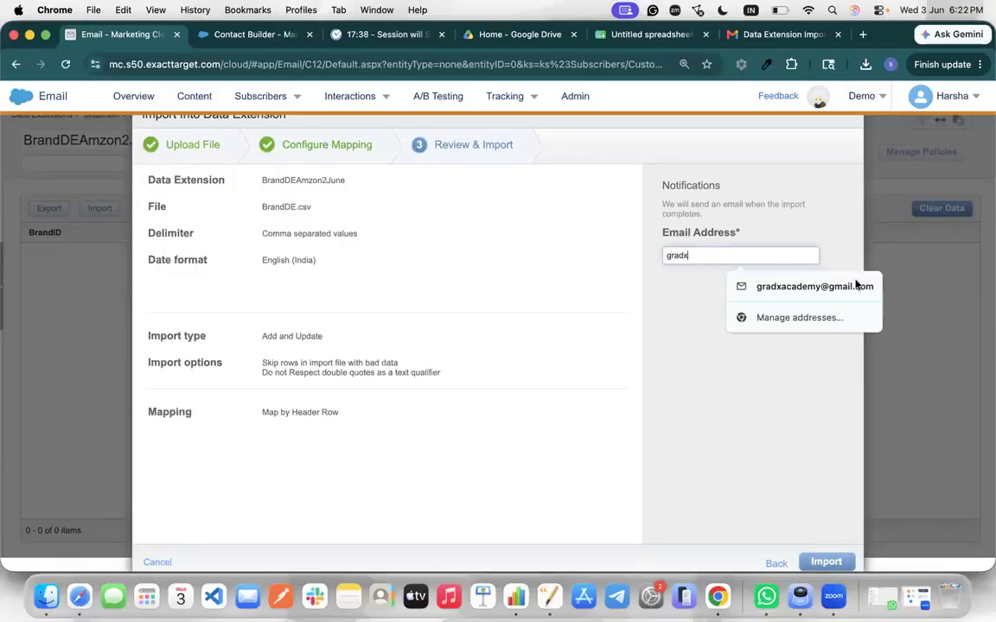
pyautogui.click(867, 285)
pyautogui.click(828, 563)
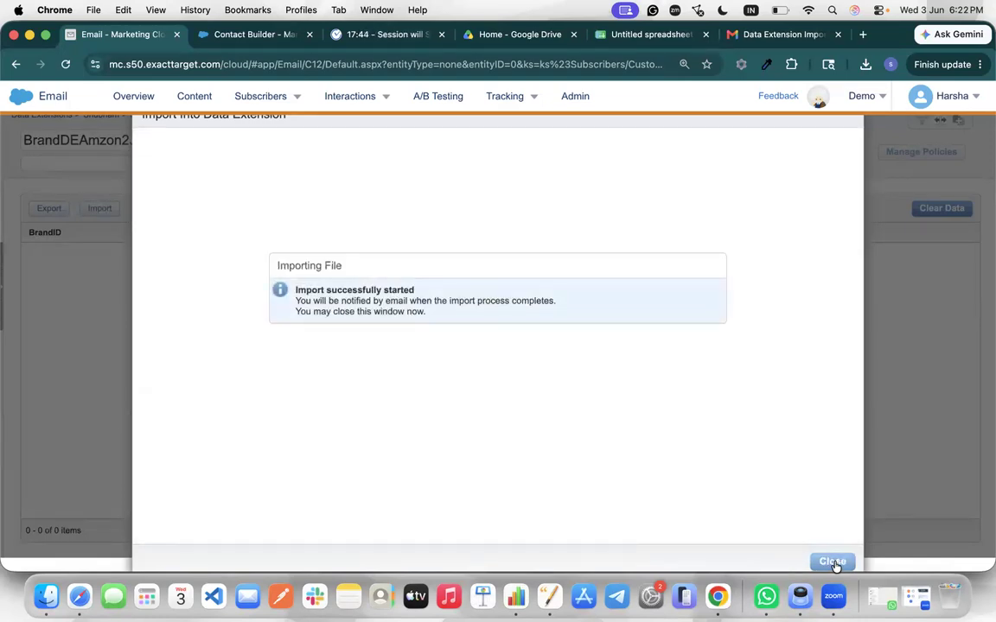
pyautogui.click(832, 563)
pyautogui.press('super+9')
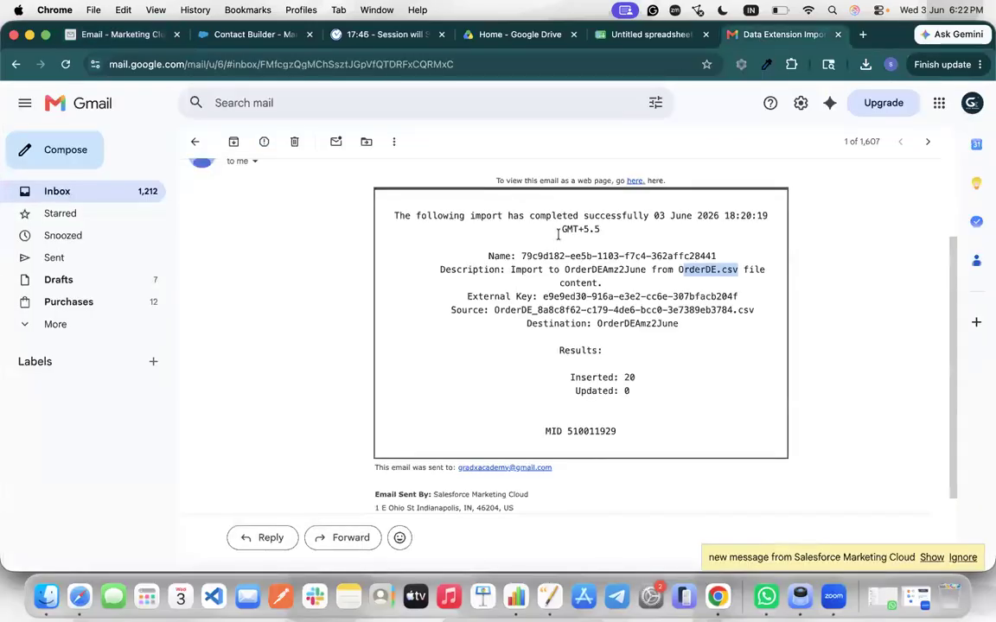
# Open the latest import notification and highlight ProductDE.csv's 'Inserted: 10' result
pyautogui.click(144, 191)
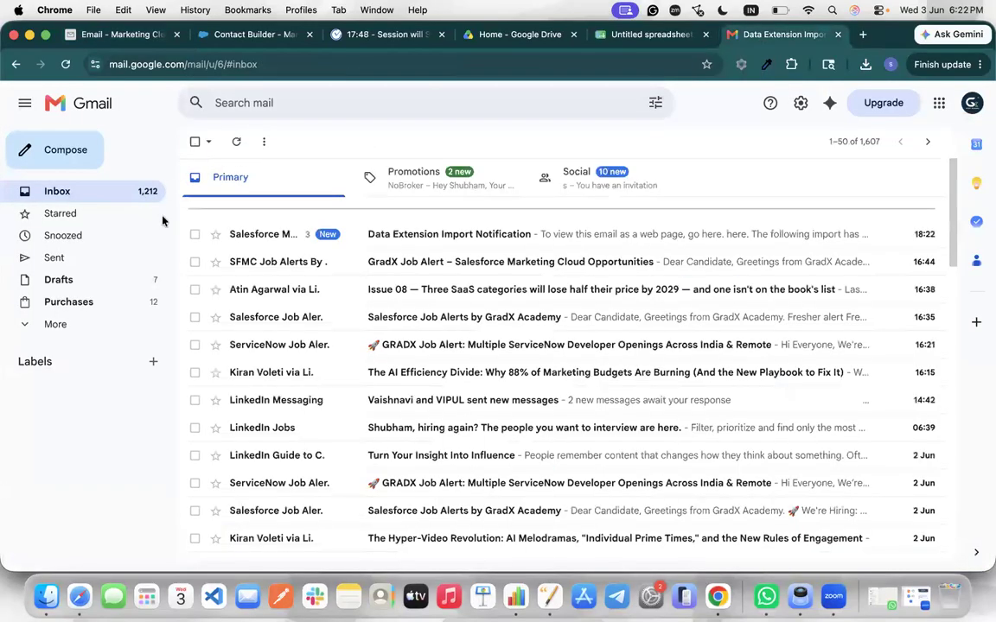
pyautogui.click(289, 307)
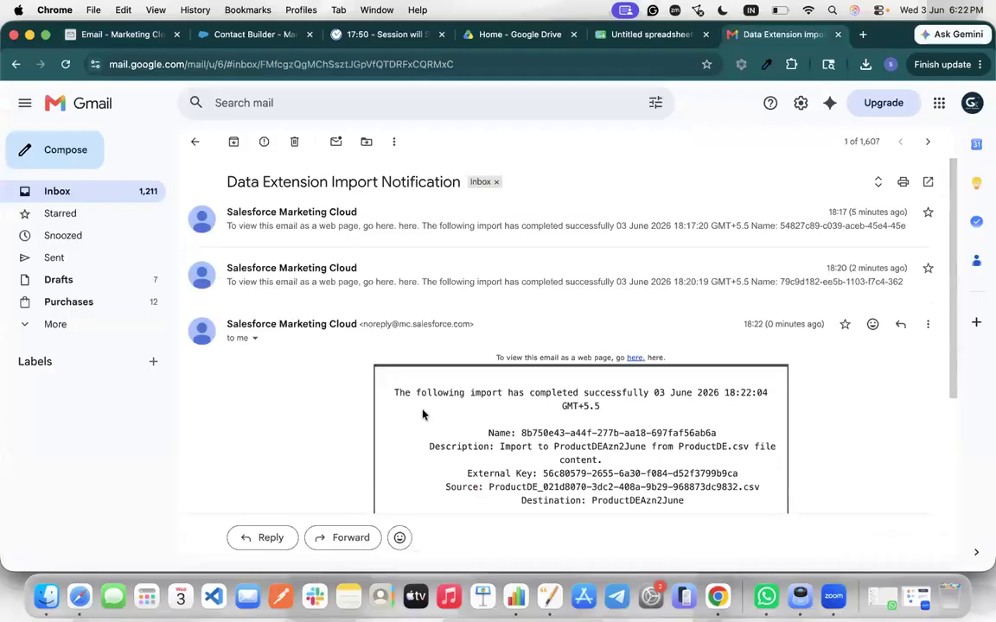
pyautogui.scroll(-2, 734, 402)
pyautogui.moveTo(678, 389); pyautogui.dragTo(737, 391)
pyautogui.scroll(-2, 679, 400)
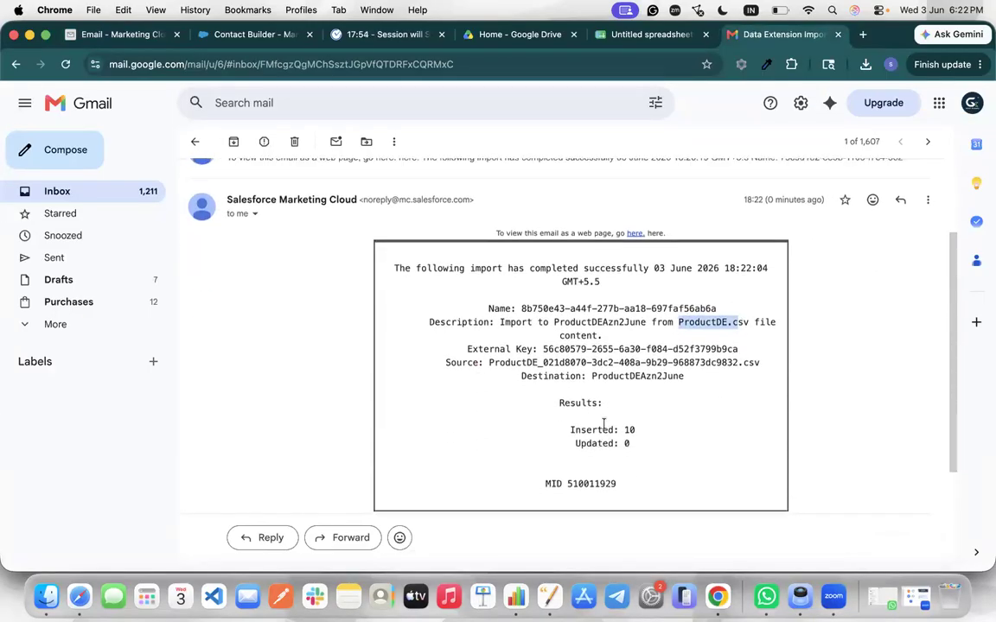
pyautogui.moveTo(602, 423); pyautogui.dragTo(642, 437)
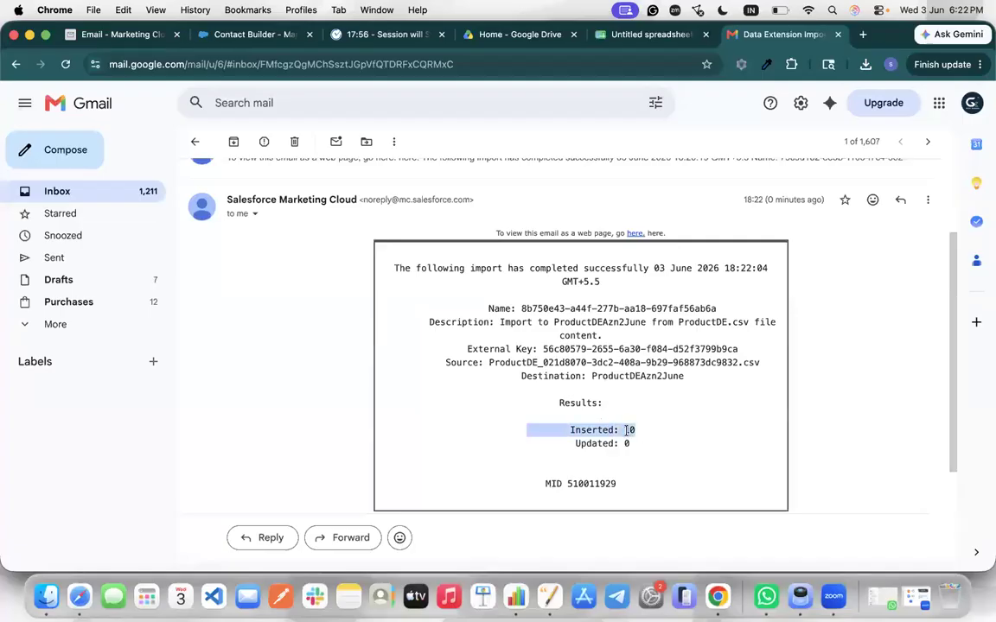
pyautogui.scroll(-5, 627, 430)
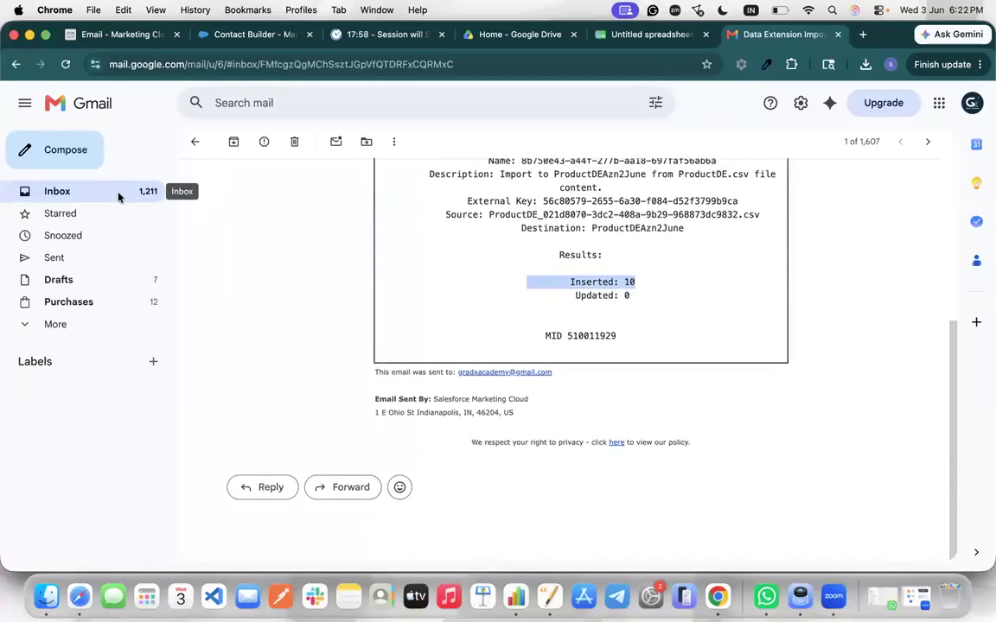
pyautogui.click(119, 197)
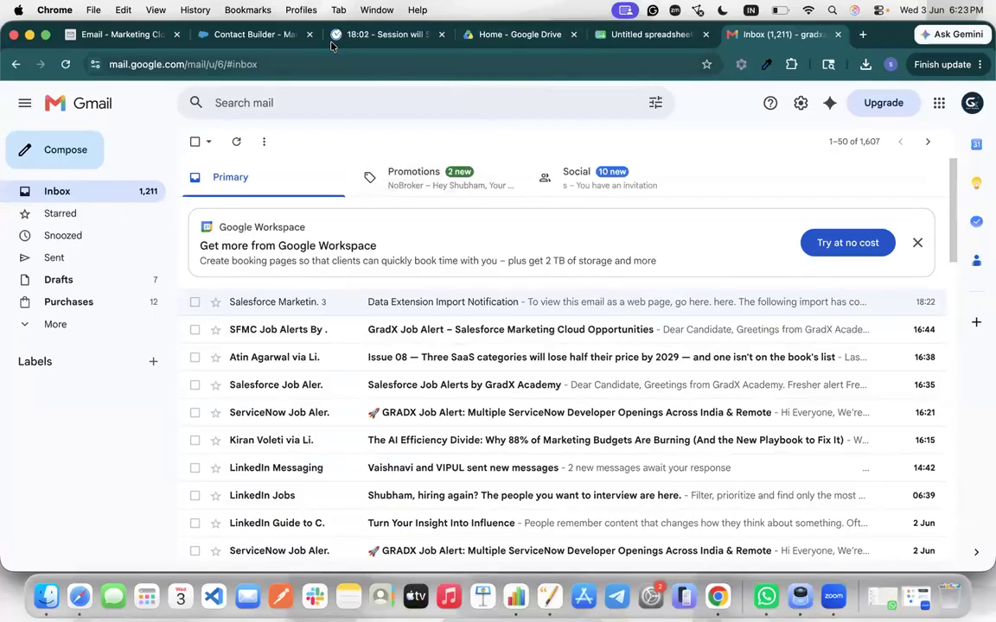
pyautogui.click(279, 37)
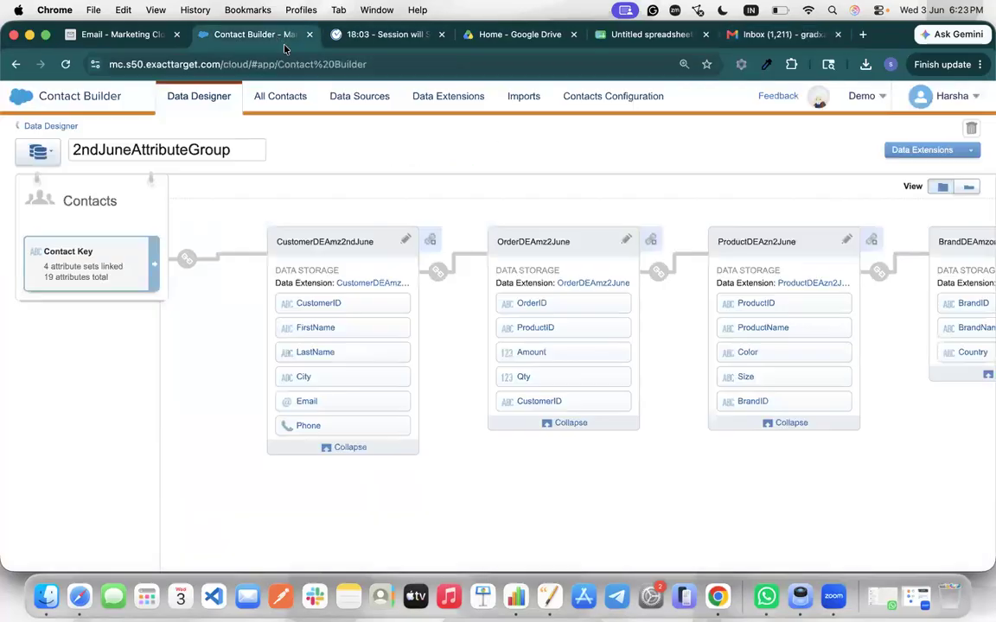
# Review SFMCDemo record counts: 5 brands, 15 customers, 20 orders, 10 products
pyautogui.click(126, 35)
pyautogui.click(154, 128)
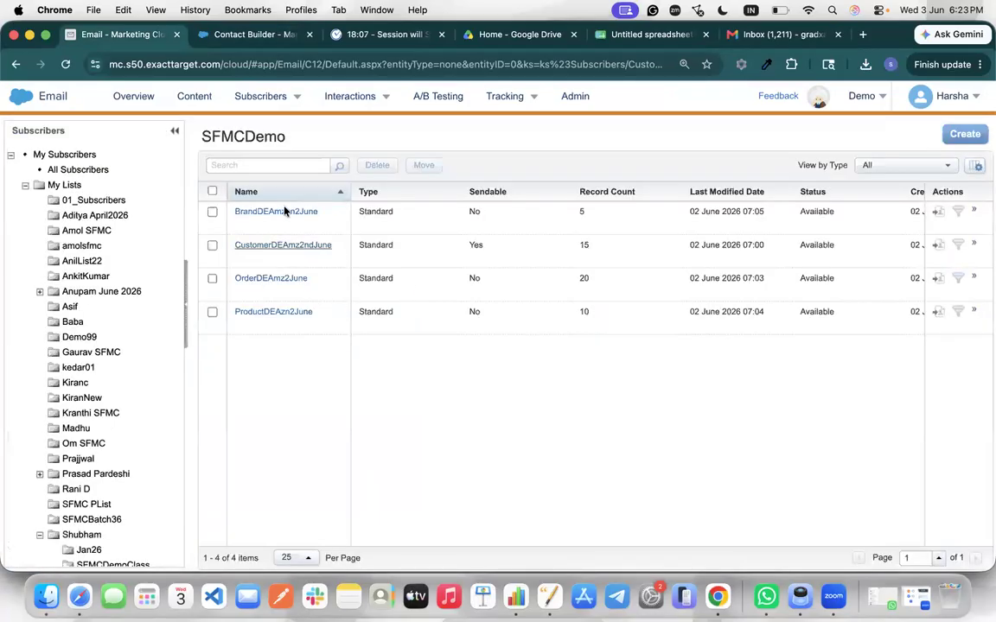
pyautogui.doubleClick(592, 226)
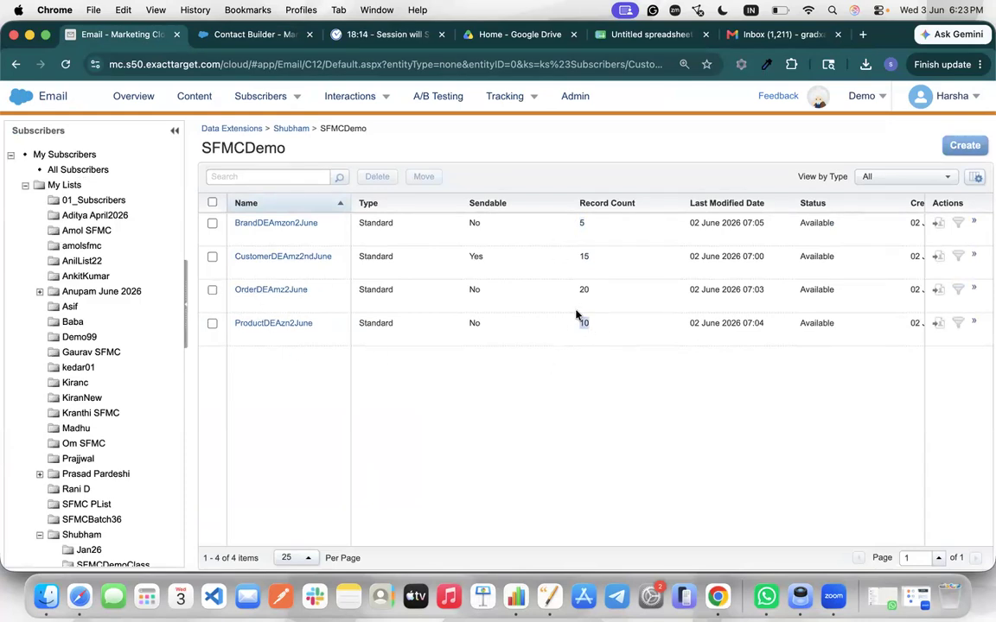
pyautogui.click(585, 289)
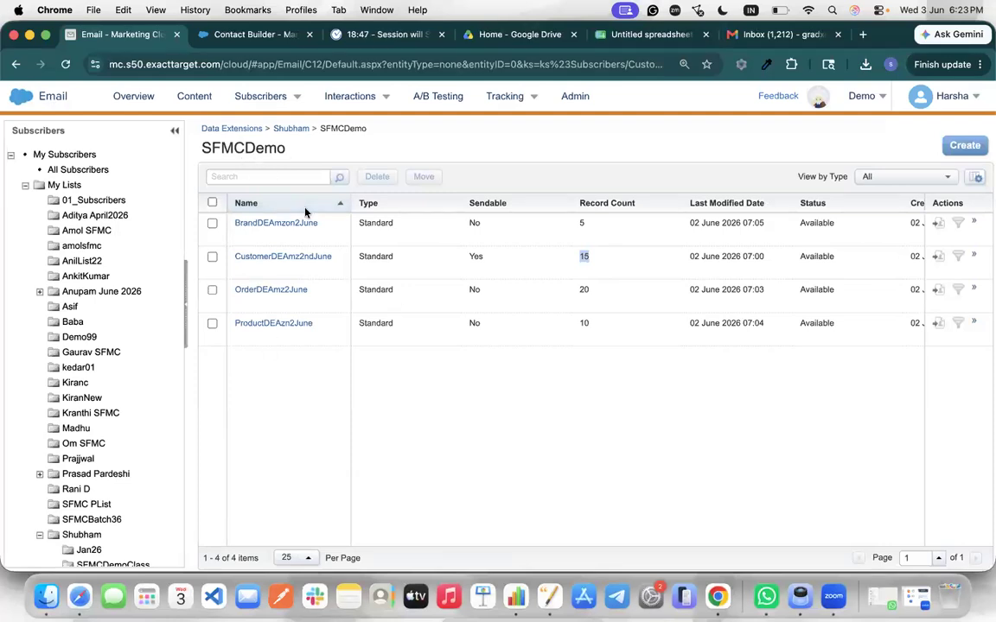
pyautogui.click(861, 34)
# Open paint.js.org and draw a canvas-wide text box at font size 24
pyautogui.write('pai')
pyautogui.press('Return')
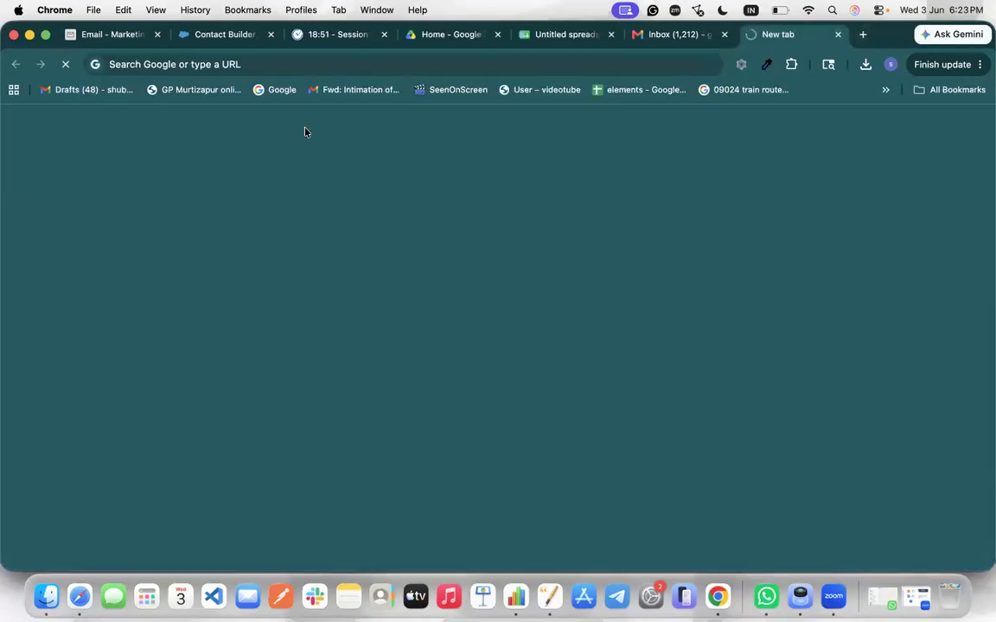
pyautogui.moveTo(53, 113); pyautogui.dragTo(981, 517)
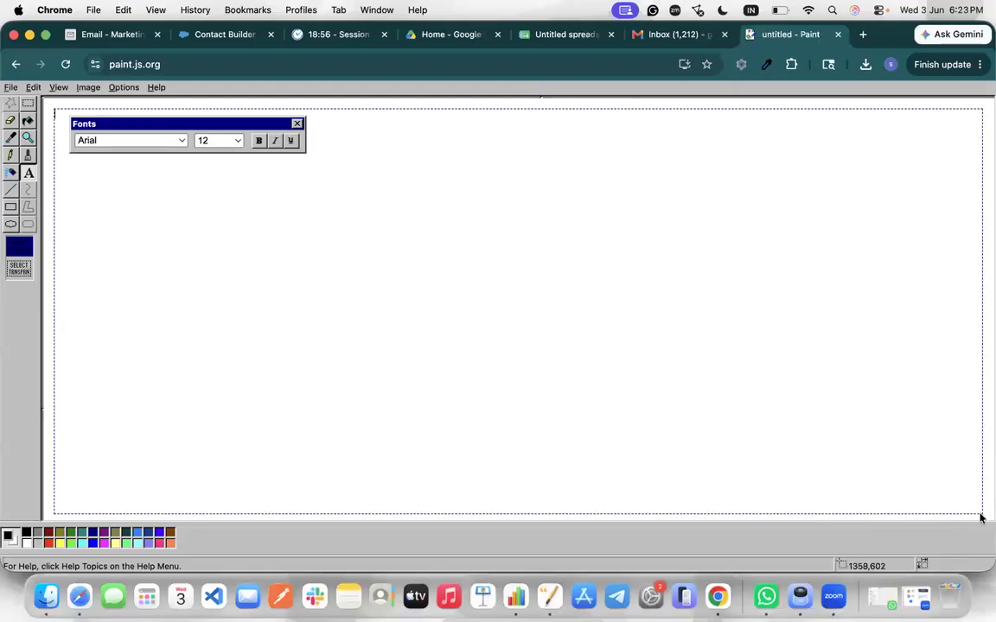
pyautogui.click(228, 149)
pyautogui.click(227, 147)
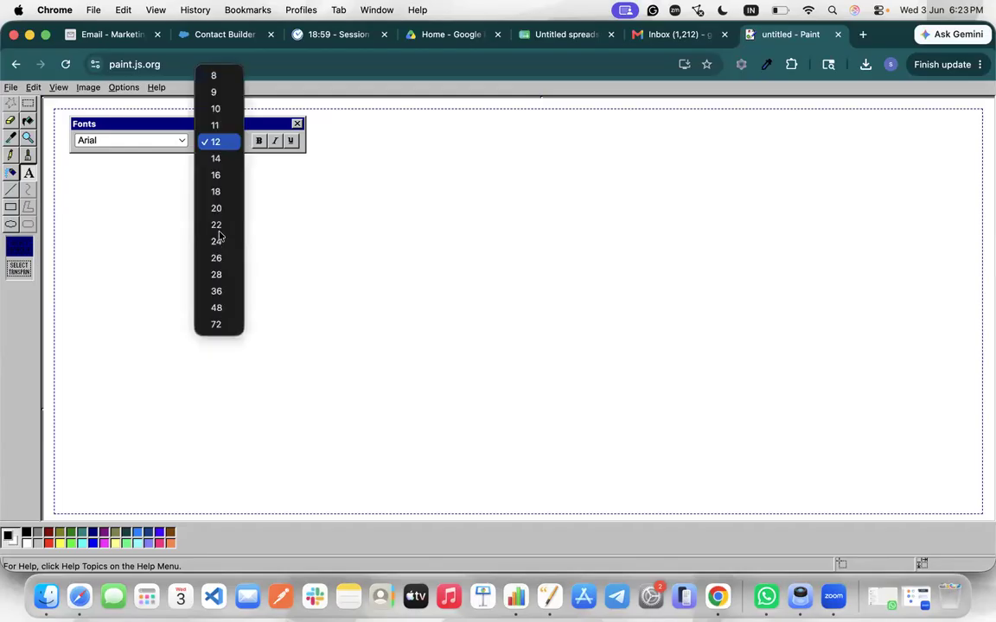
pyautogui.click(220, 239)
pyautogui.click(297, 125)
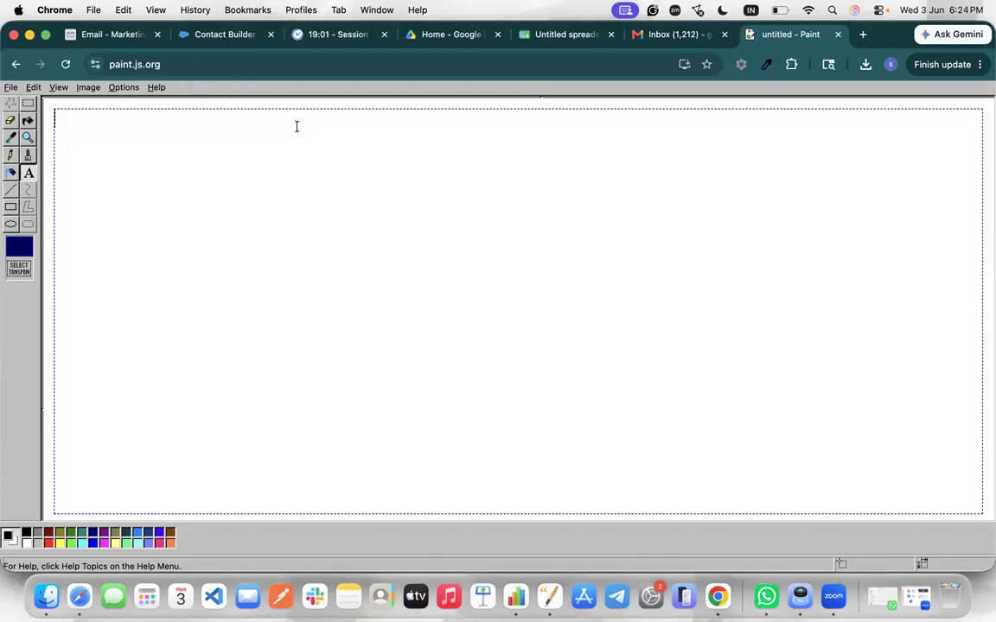
# Write 'Contact Based data model --> Complex data management model formed by data extensions and the relationship'
pyautogui.write('Contact B')
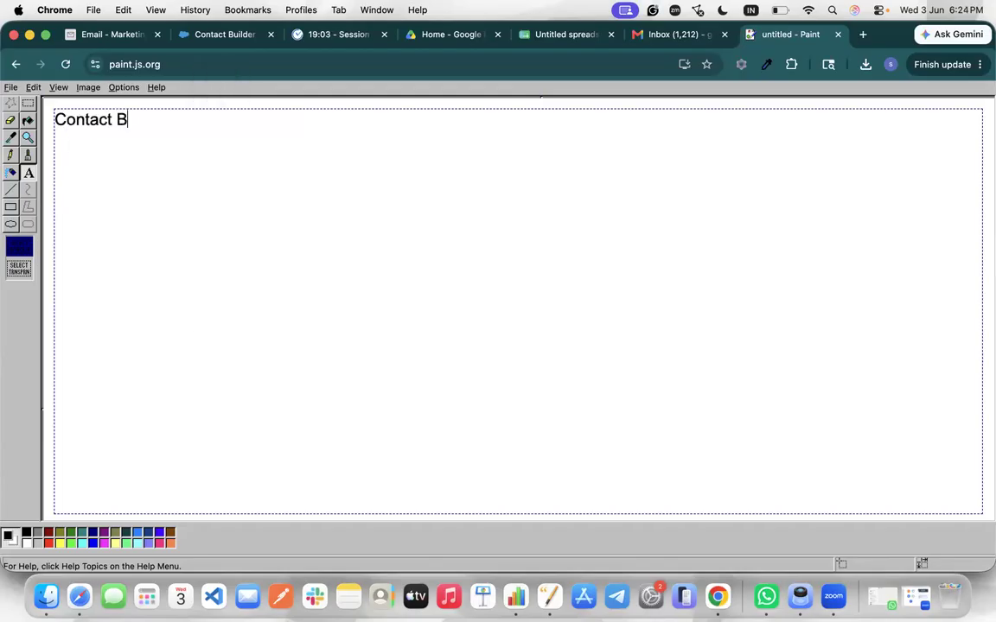
pyautogui.write('ased data m')
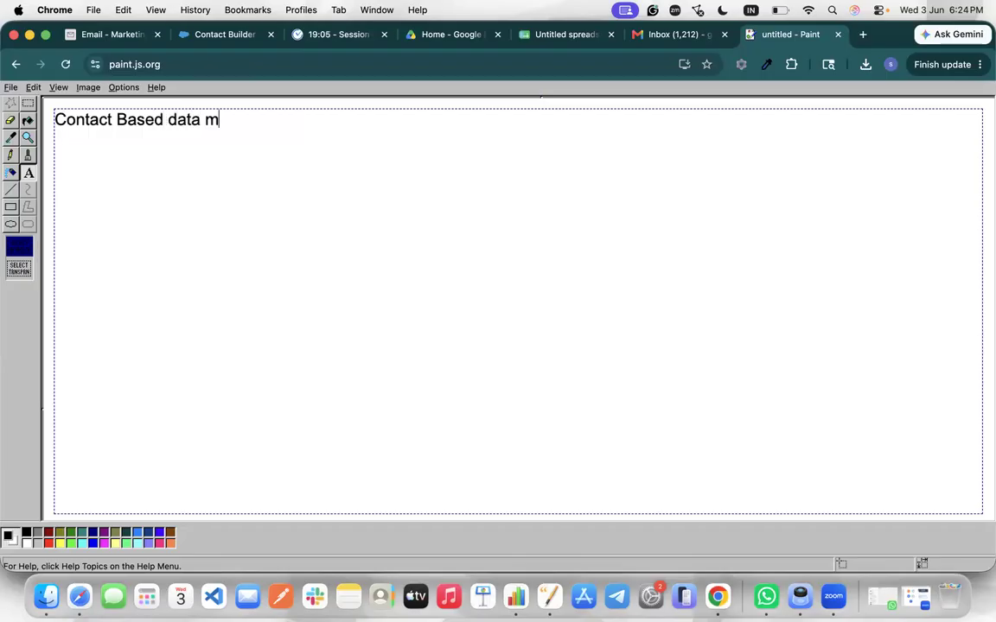
pyautogui.write('odel --> ')
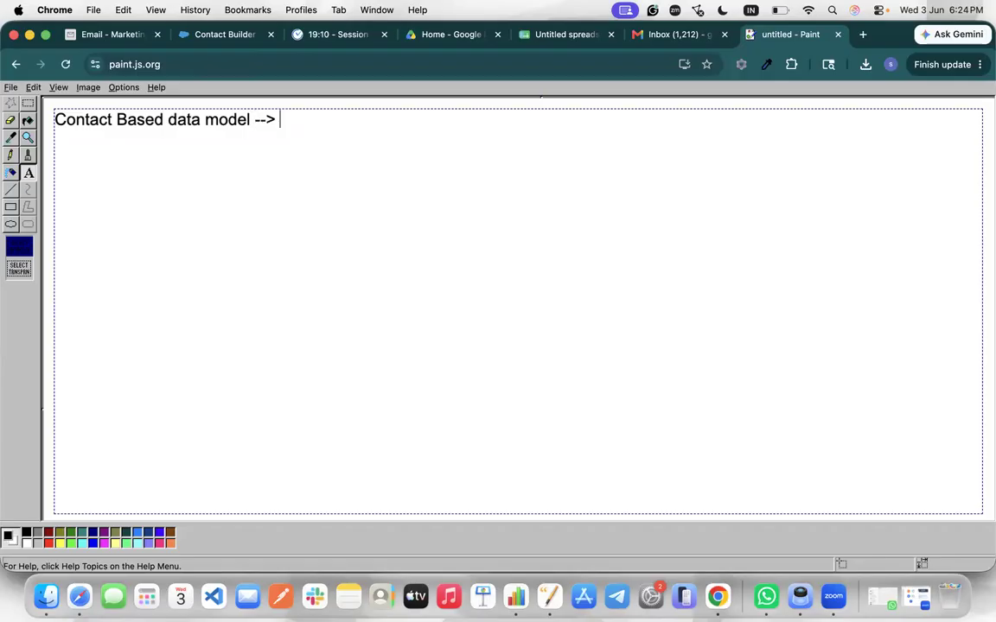
pyautogui.write('Complex dara')
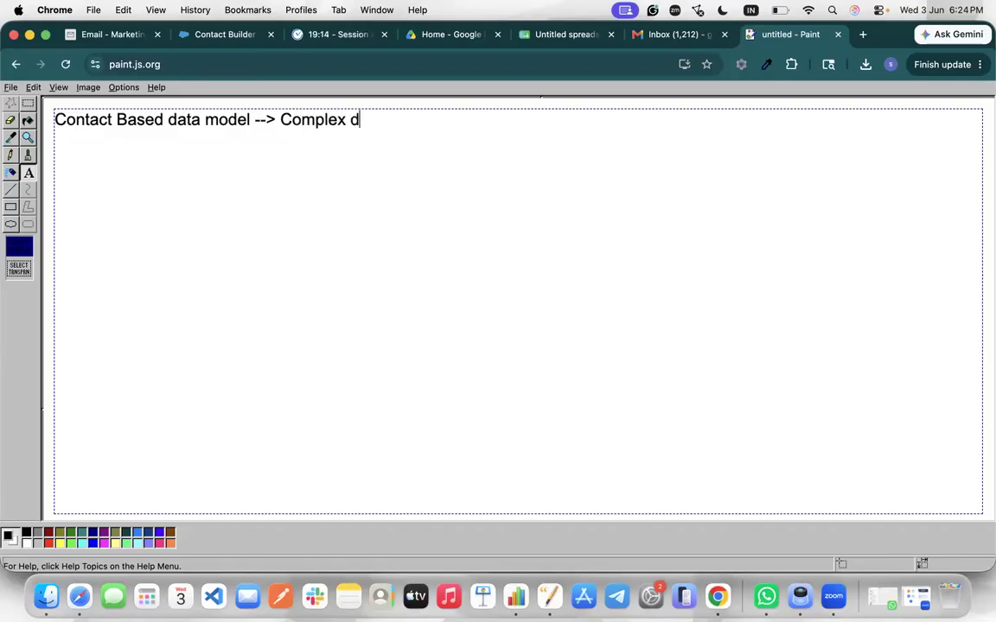
pyautogui.press('BackSpace')
pyautogui.press('BackSpace')
pyautogui.write('ta m')
pyautogui.write('anagementr')
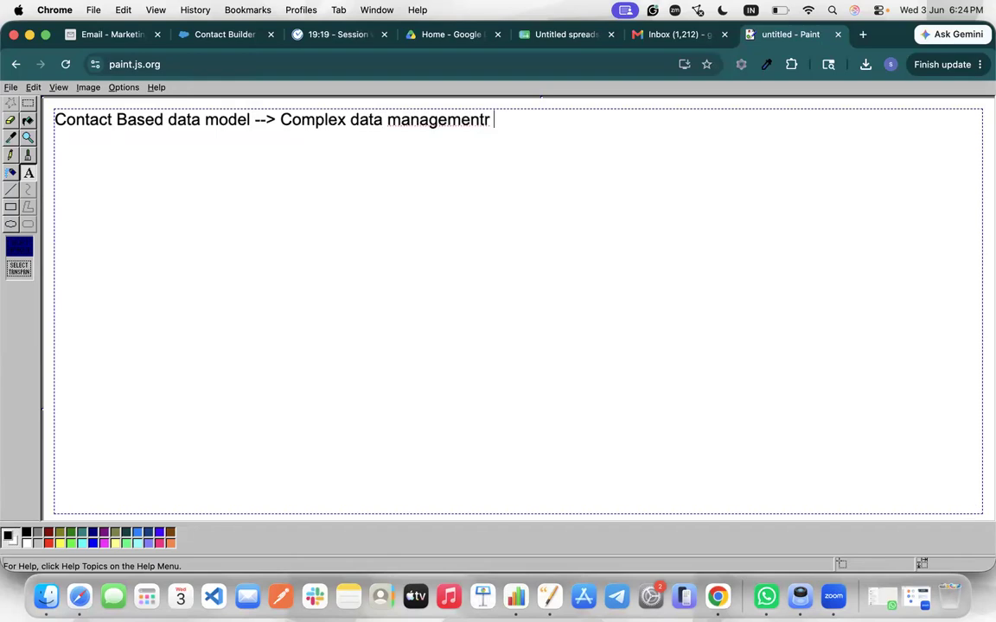
pyautogui.press('BackSpace')
pyautogui.write('mode')
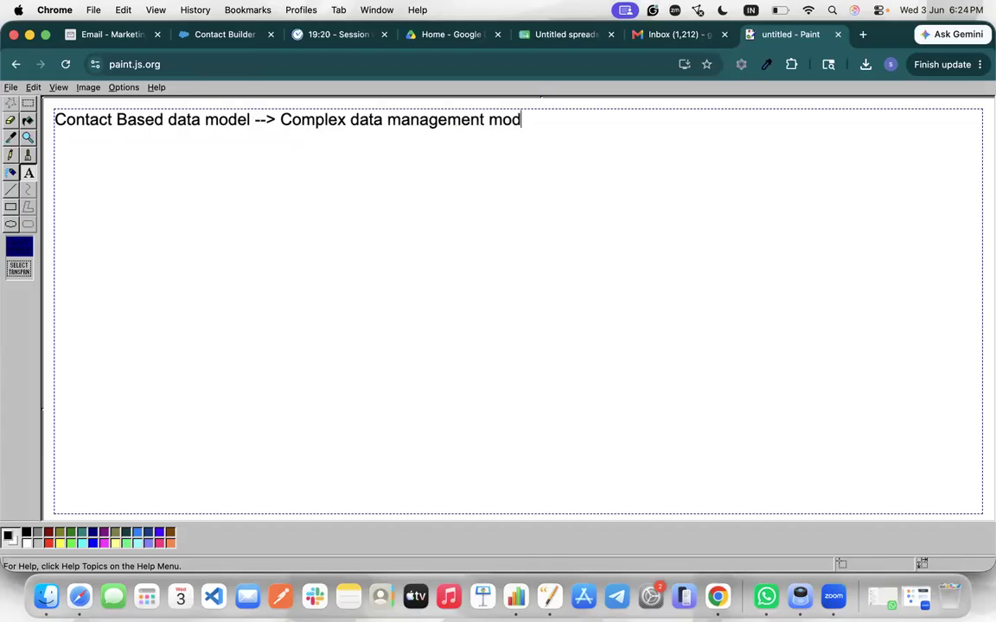
pyautogui.write('l formed')
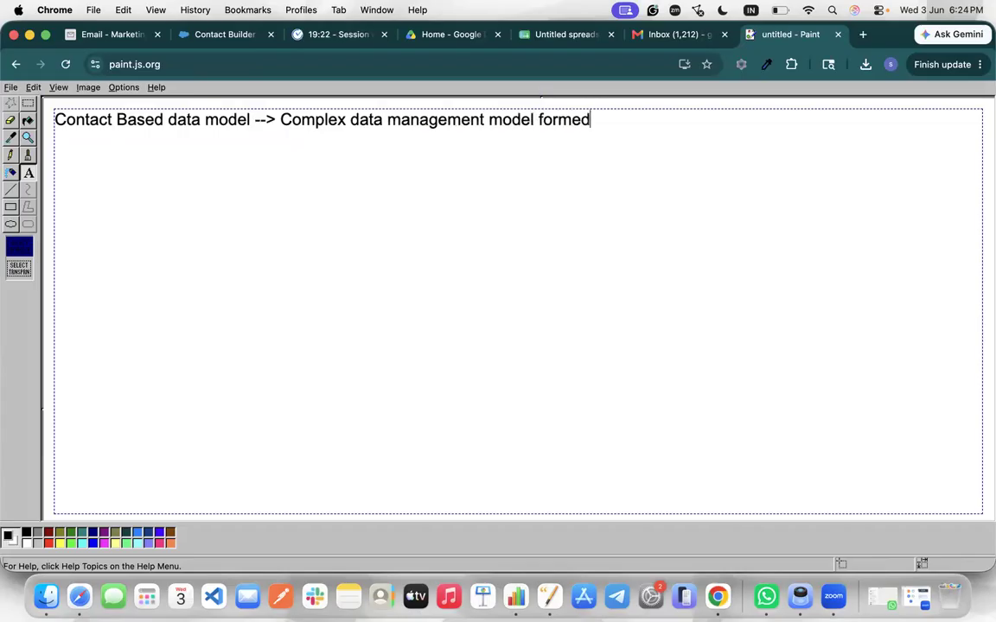
pyautogui.write(' by data ex')
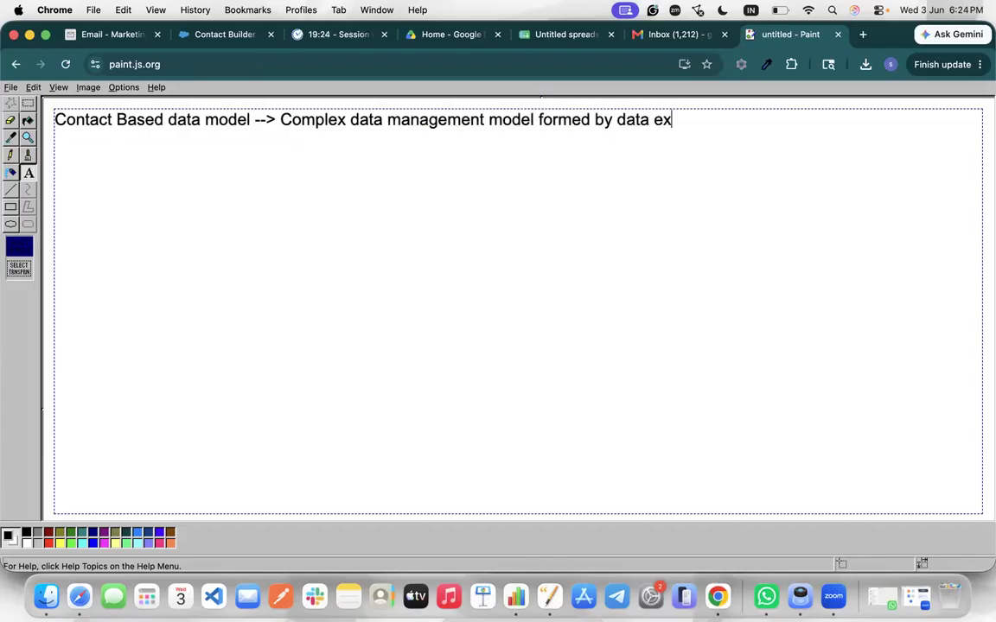
pyautogui.write('tensions ')
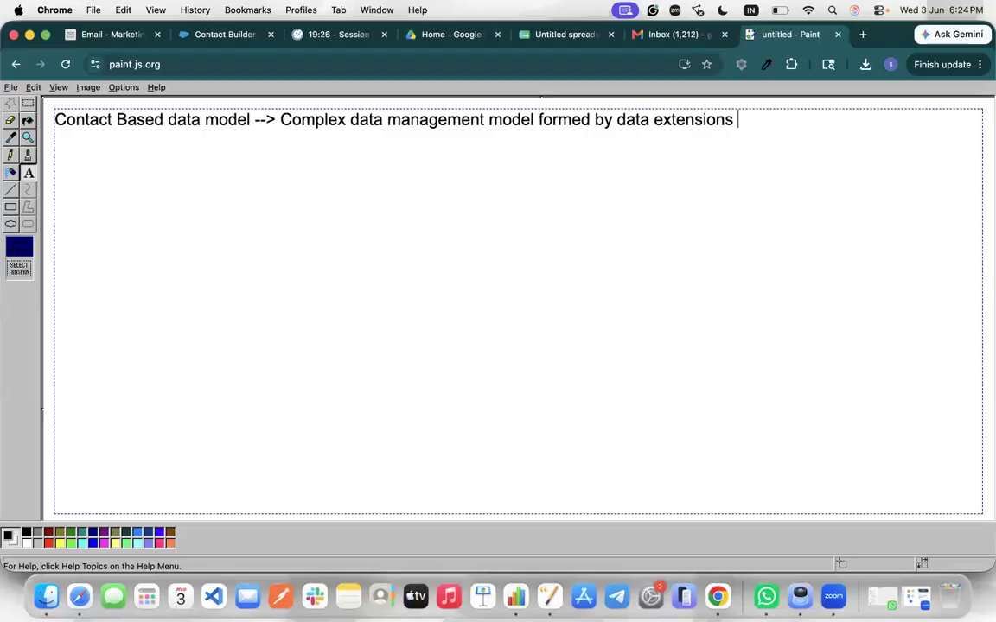
pyautogui.write('and the rela')
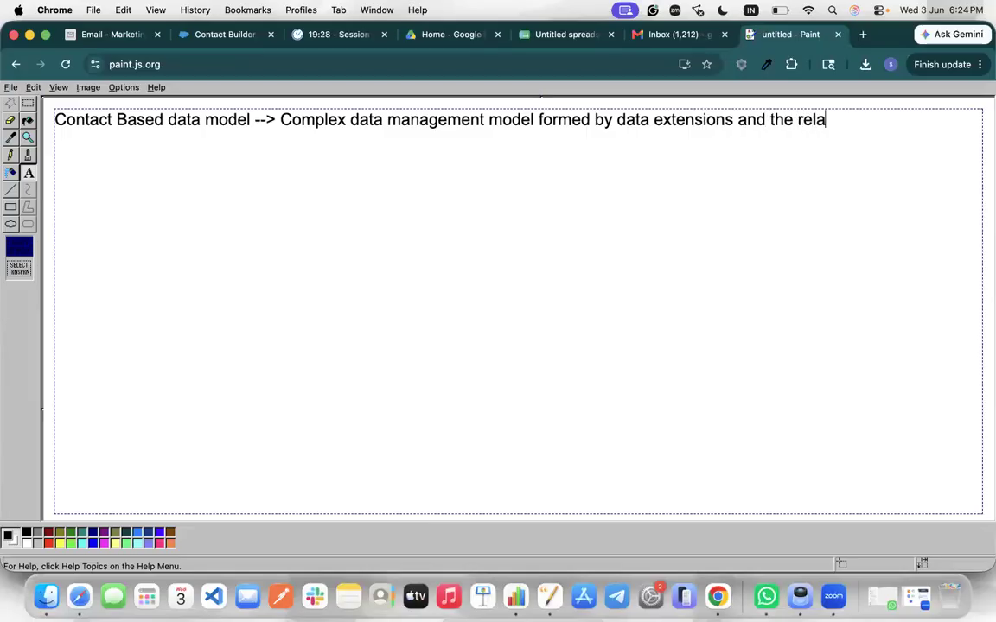
pyautogui.write('tionships')
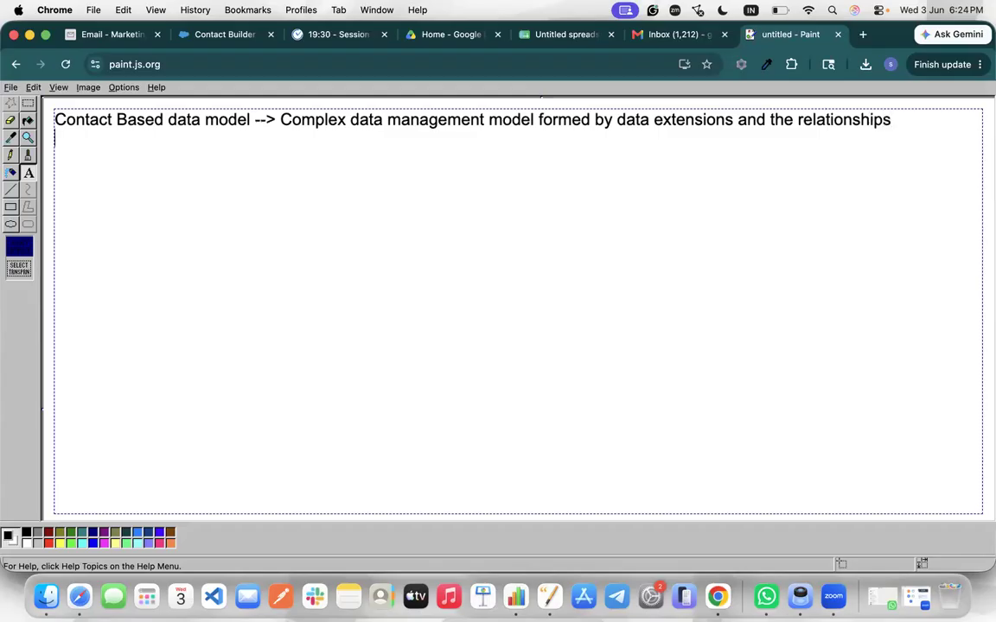
pyautogui.press('Return')
# Add 'Data Extension -- Allows us to create the custom data table in sfmc.' and begin a dash line
pyautogui.write('Data Extension ')
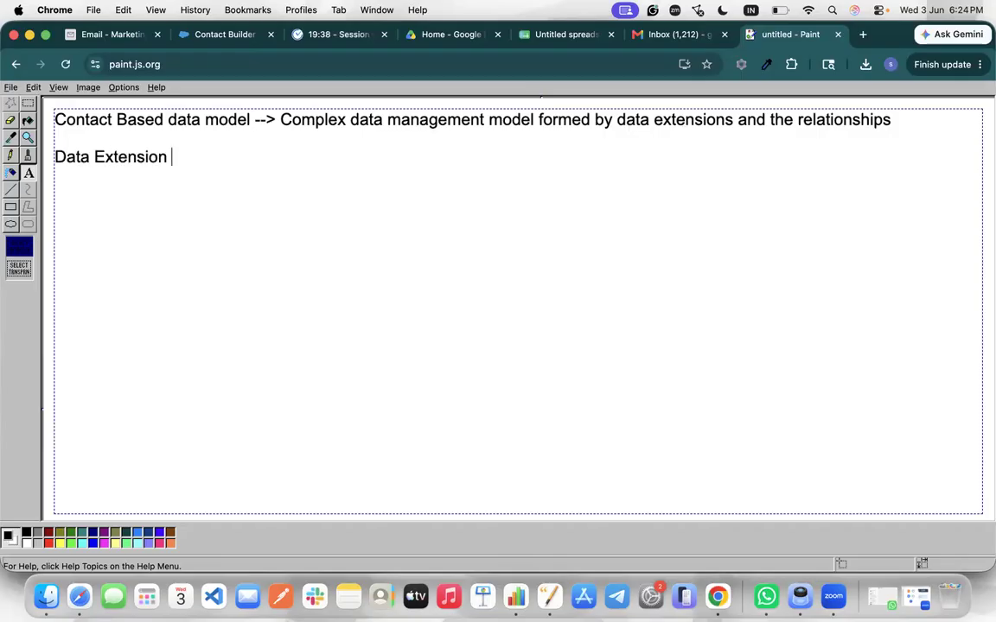
pyautogui.write('-- Allows ud t')
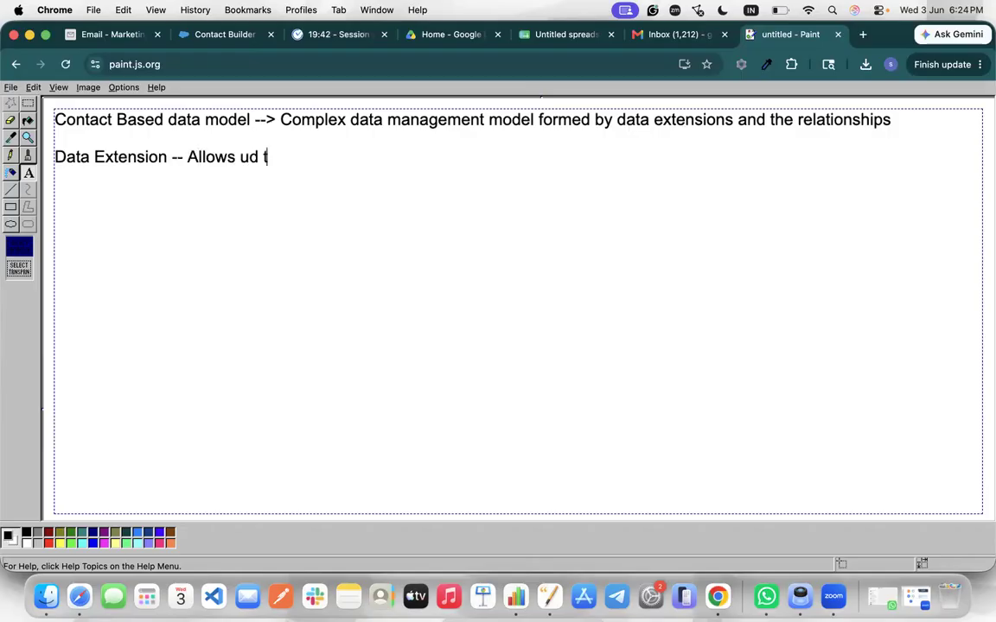
pyautogui.write('to create the cu')
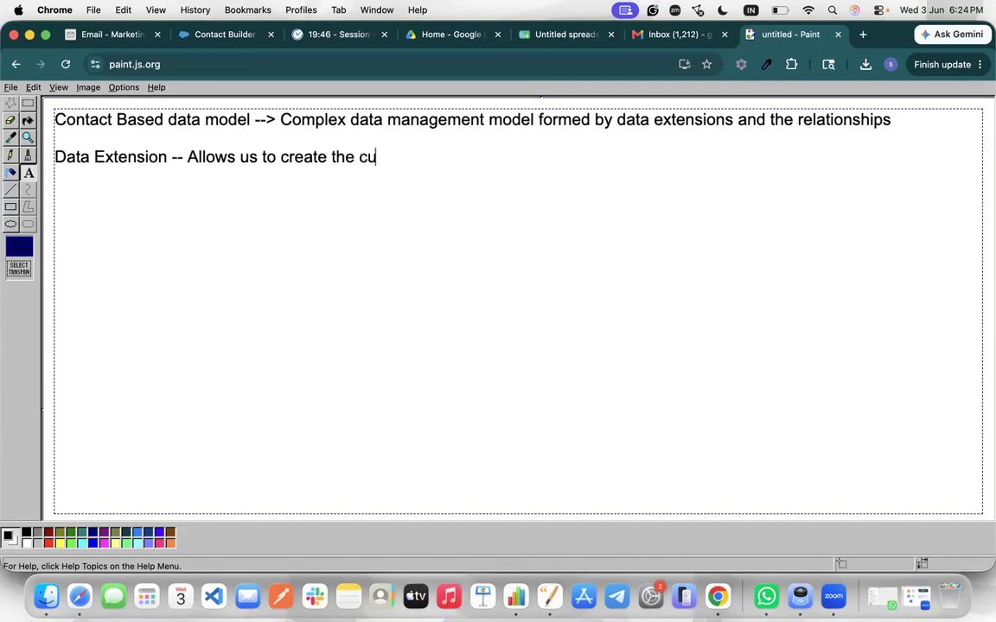
pyautogui.write('stom table ')
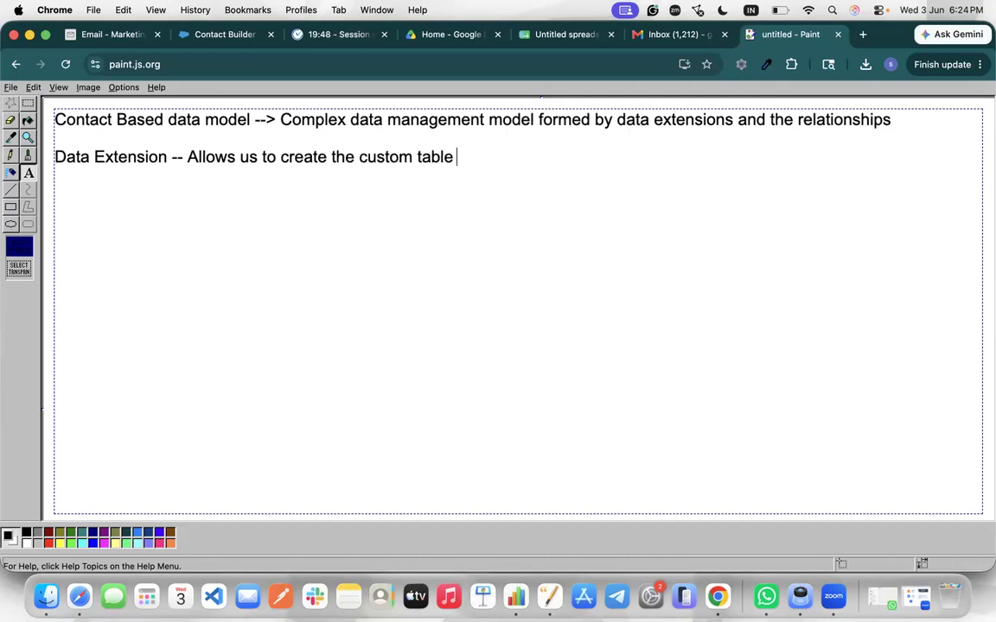
pyautogui.write('in sfmc.')
pyautogui.press('Return')
pyautogui.write('--')
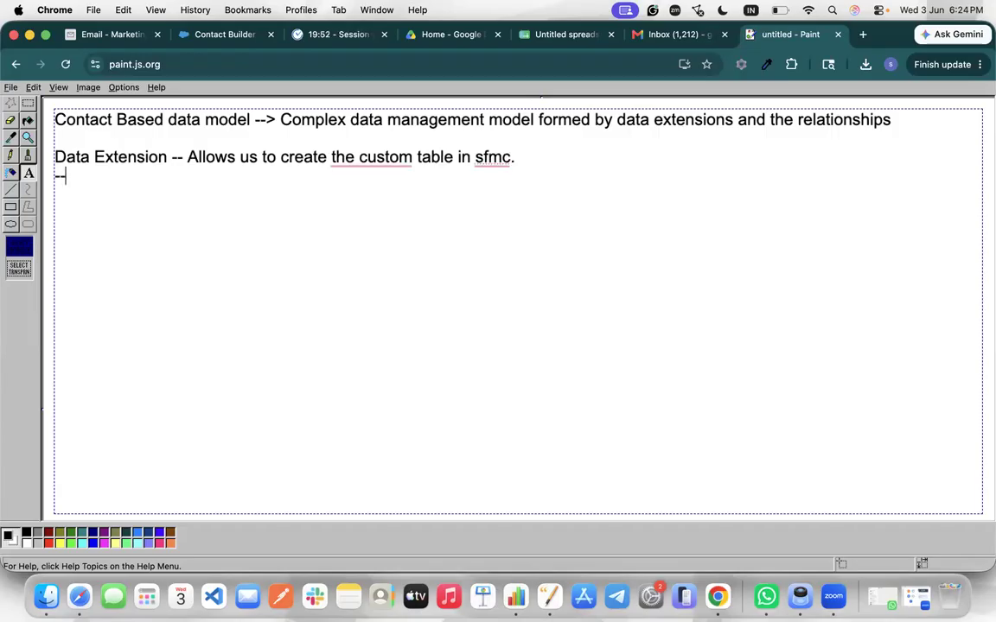
pyautogui.click(358, 157)
pyautogui.write('data')
pyautogui.press('BackSpace')
pyautogui.press('BackSpace')
pyautogui.press('BackSpace')
pyautogui.press('BackSpace')
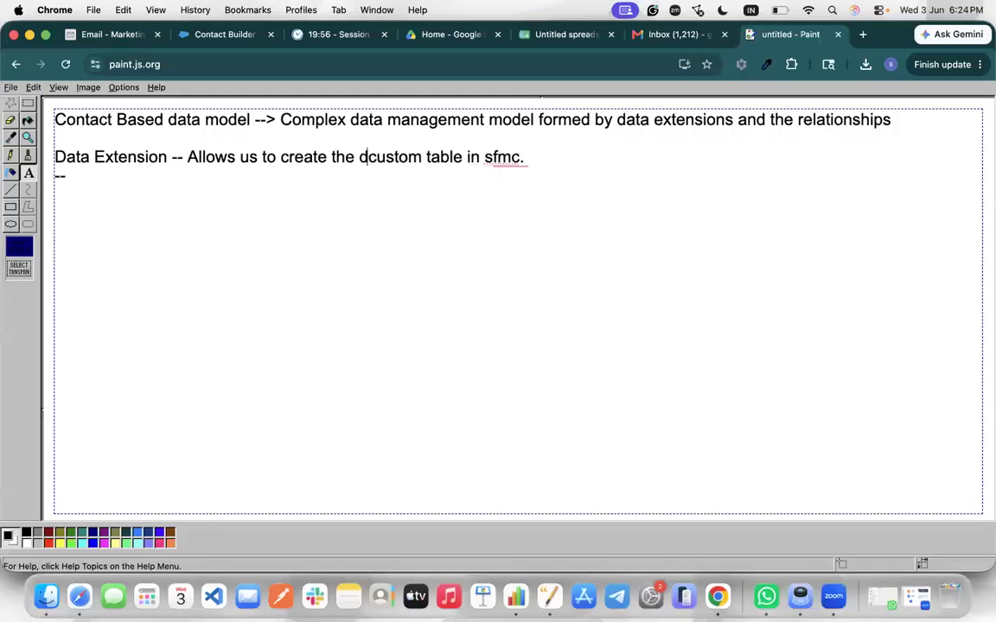
pyautogui.click(384, 156)
pyautogui.press('Right')
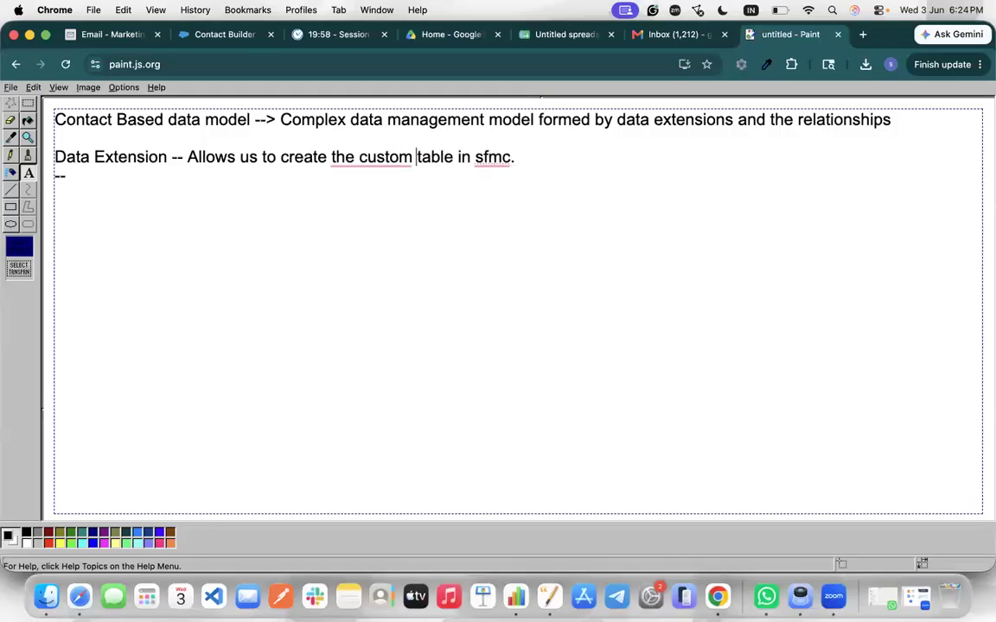
pyautogui.write('data')
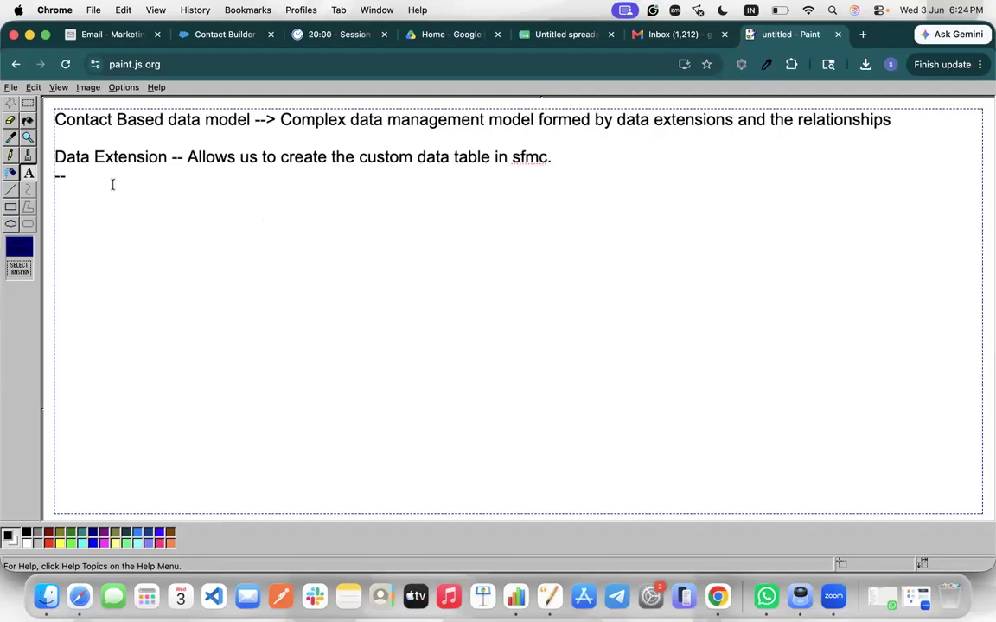
pyautogui.click(68, 178)
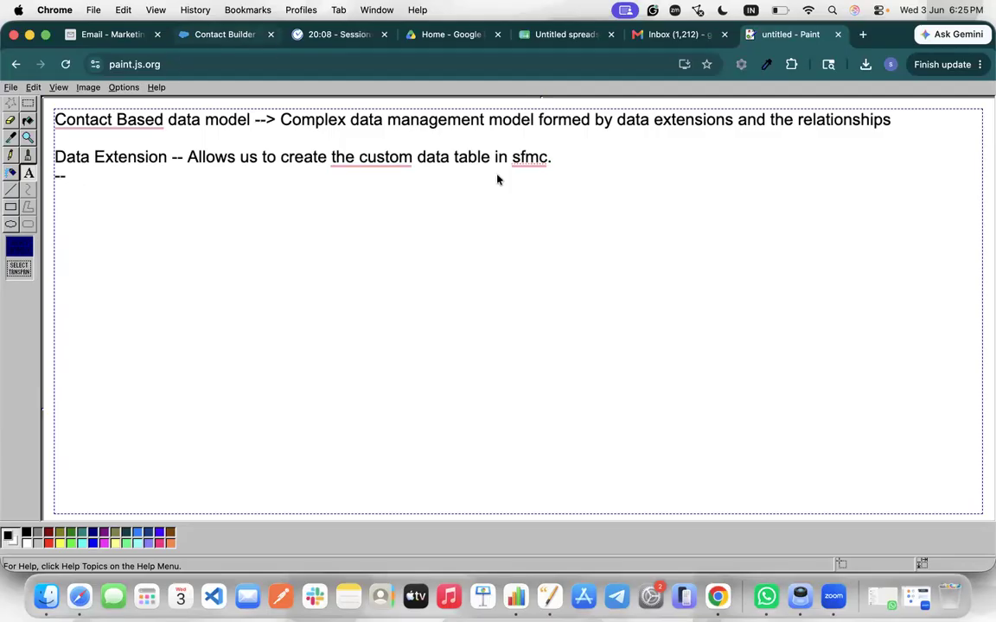
pyautogui.click(226, 35)
# Bring up the Create Data Extension choices (Standard, Filtered, Random) in the SFMCDemo folder
pyautogui.click(112, 34)
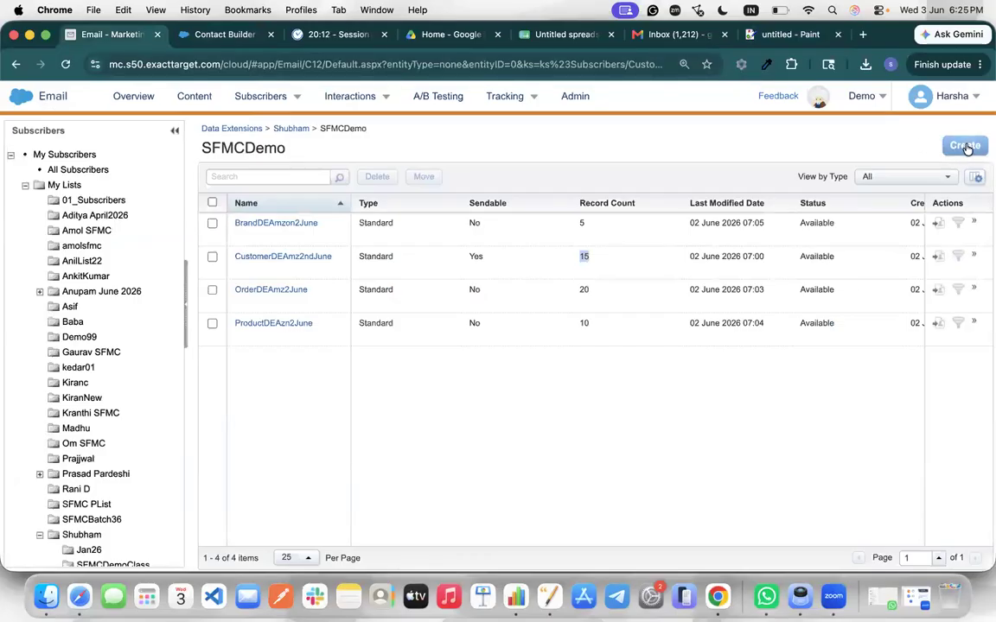
pyautogui.click(965, 146)
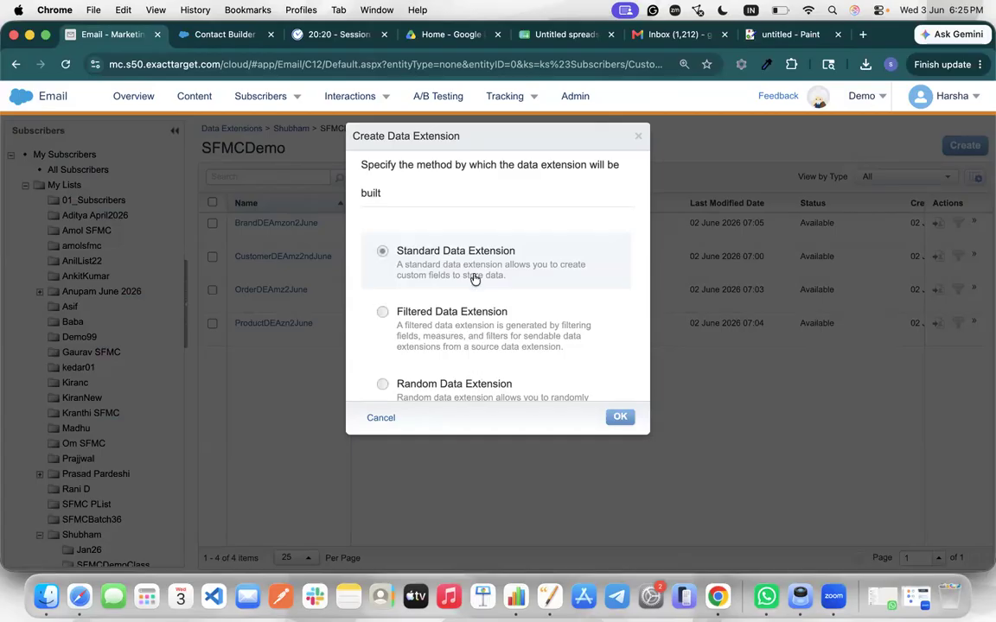
pyautogui.click(782, 32)
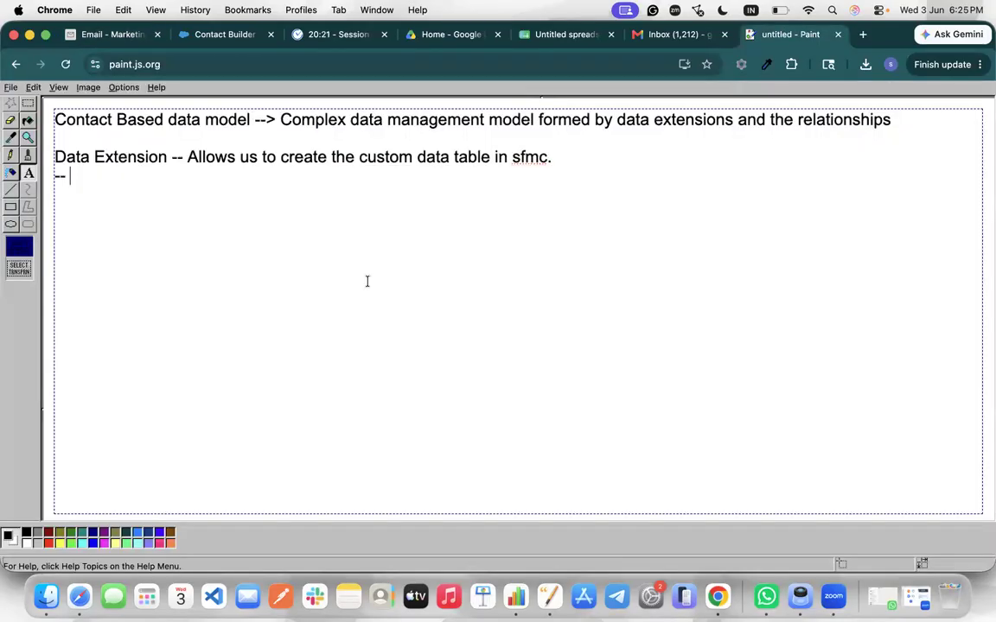
# Note '-- Standard Data Extension' and '-- Random Data Extension', inserting a 'Filtered Data Exte' line between
pyautogui.write('D')
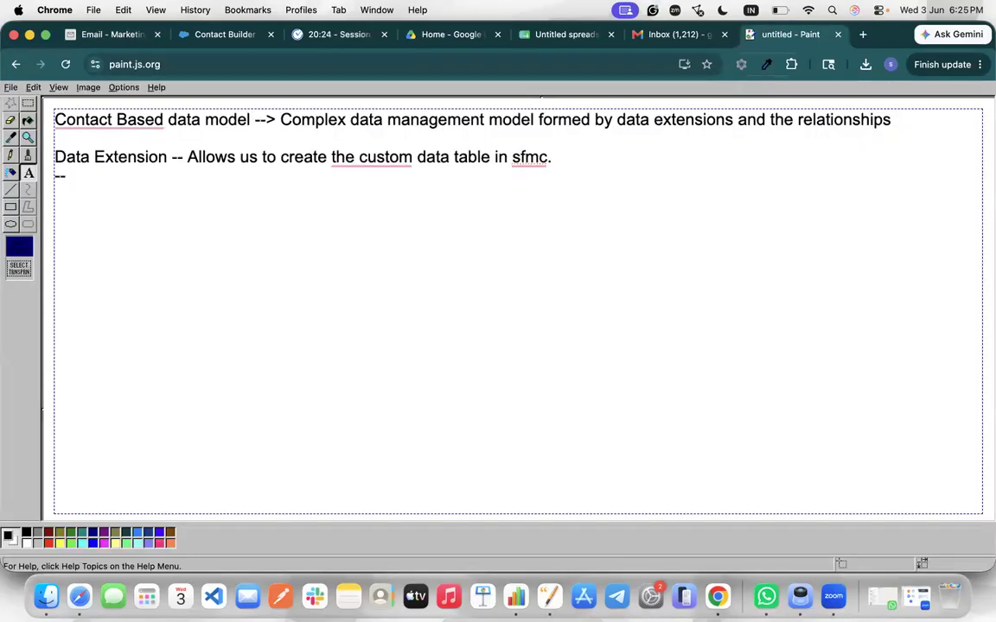
pyautogui.write('Standard')
pyautogui.write(' Data Ext')
pyautogui.write('ensio')
pyautogui.write('--')
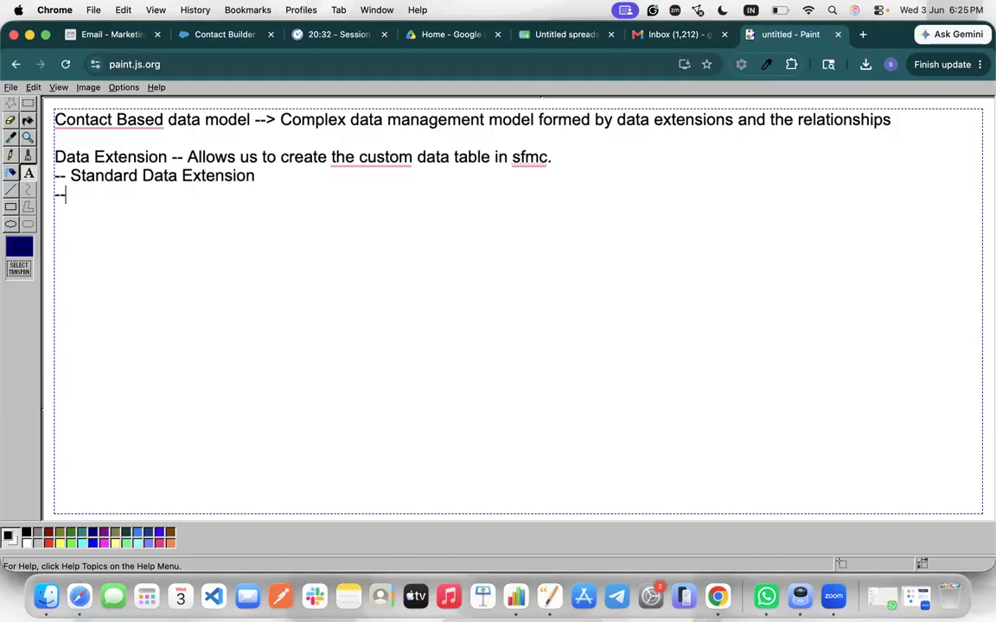
pyautogui.write(' Random Data')
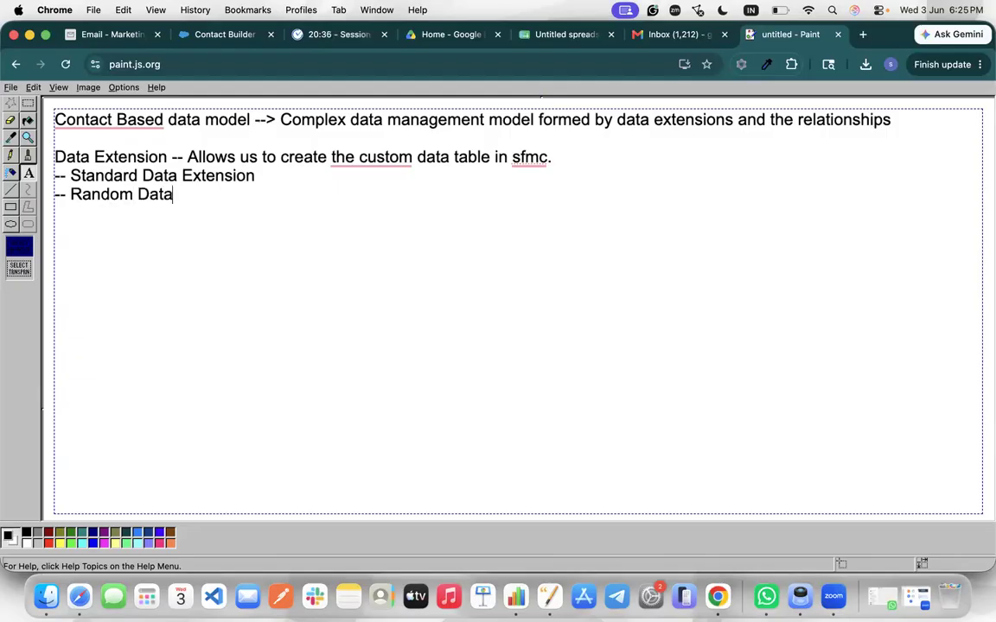
pyautogui.write(' Extension')
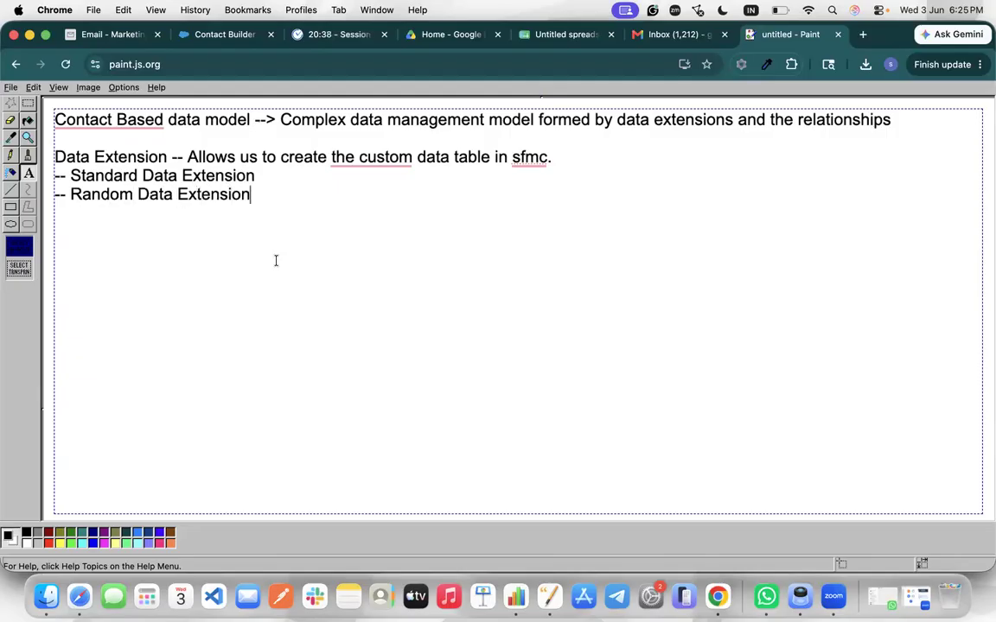
pyautogui.click(278, 183)
pyautogui.press('Return')
pyautogui.write('-- Filtered Data E')
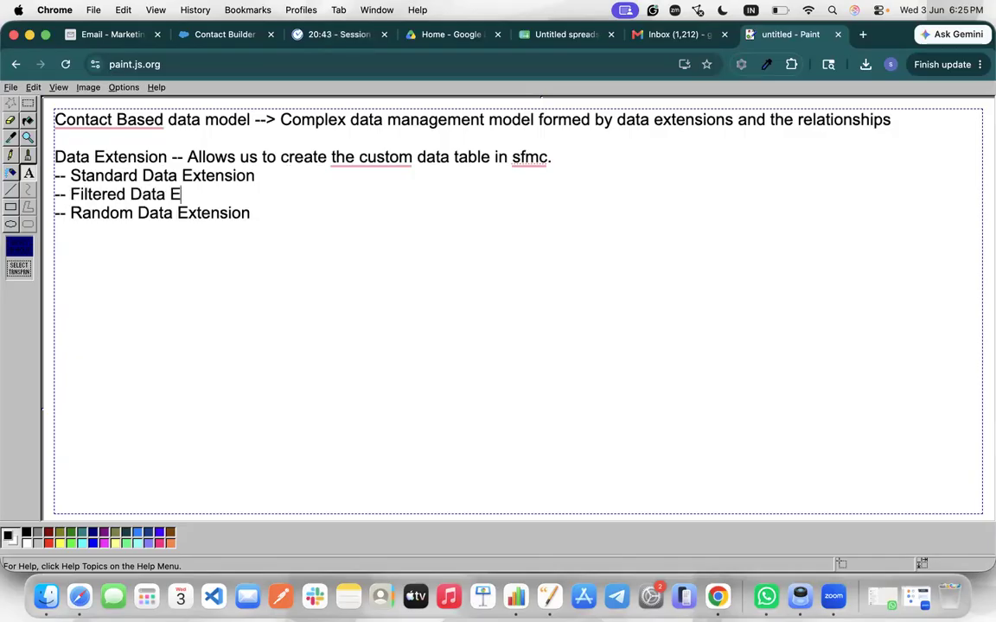
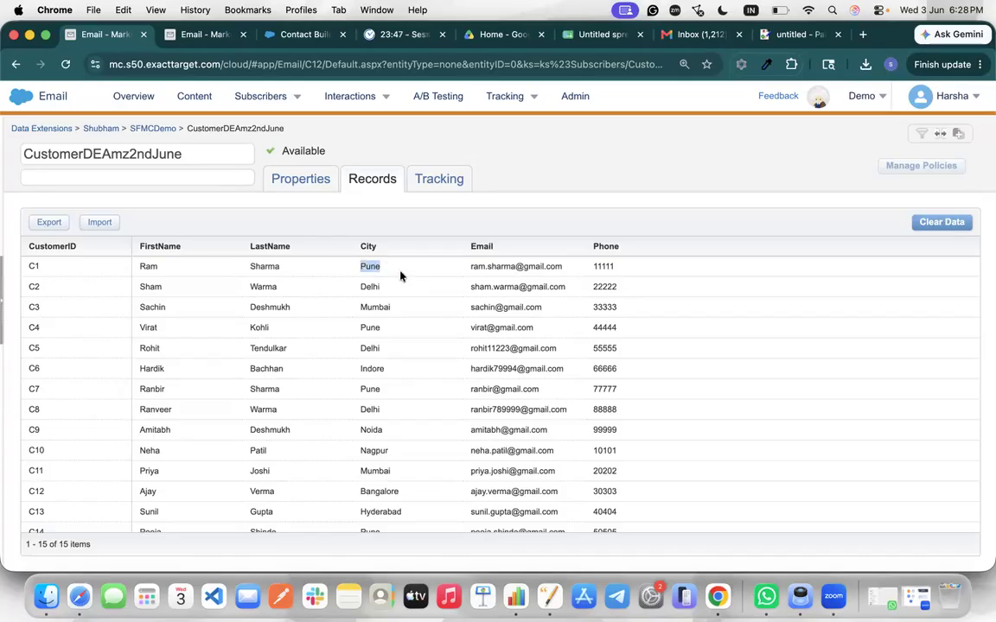
# Check CustomerDEAmz2ndJune's properties, then scroll through its records C1 to C15, starting at Pune in C1
pyautogui.click(309, 176)
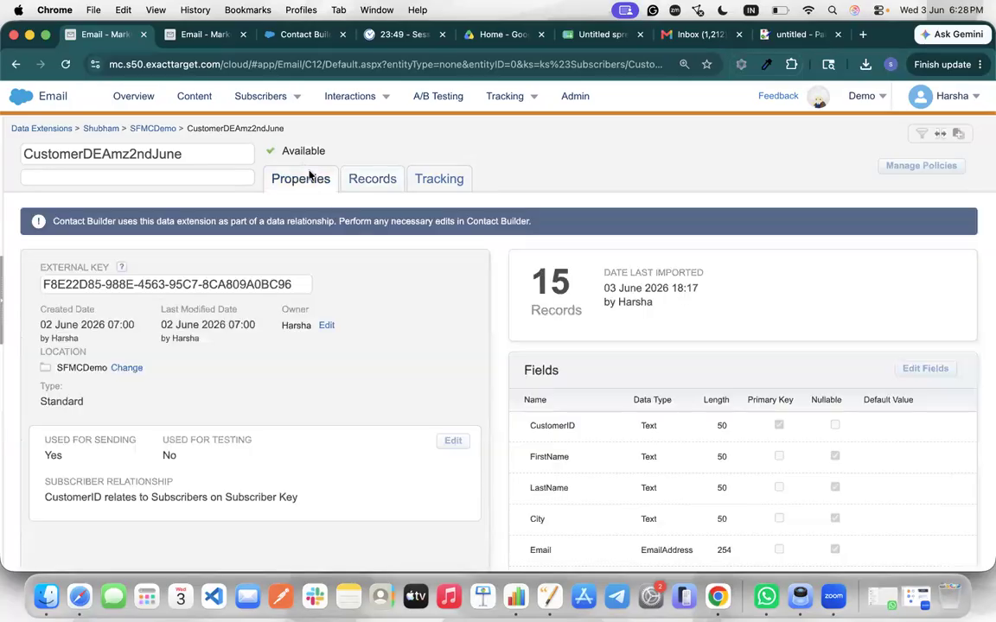
pyautogui.click(372, 180)
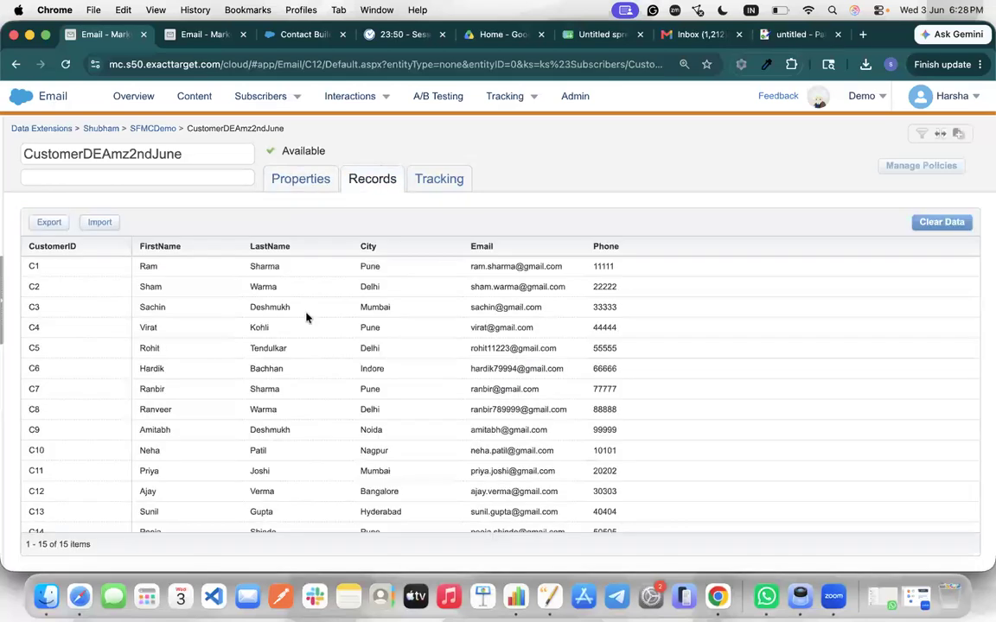
pyautogui.doubleClick(369, 268)
pyautogui.scroll(-2, 362, 323)
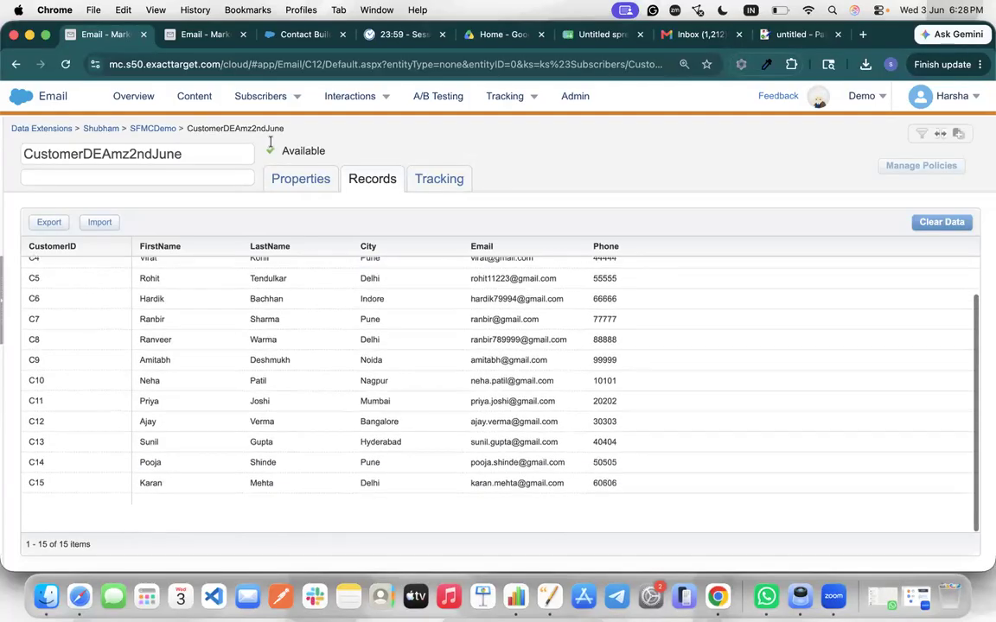
# In the second Email tab, open the SFMCDemo folder and choose Create > Filtered Data Extension
pyautogui.hotkey('ctrl', 'Tab')
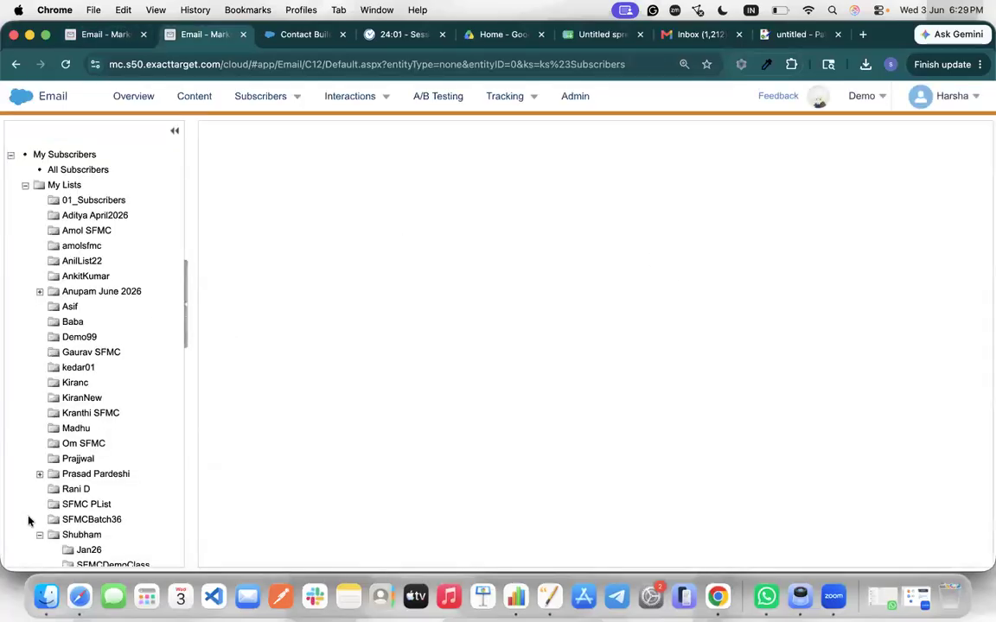
pyautogui.scroll(-15, 136, 472)
pyautogui.scroll(-10, 136, 471)
pyautogui.scroll(1, 121, 260)
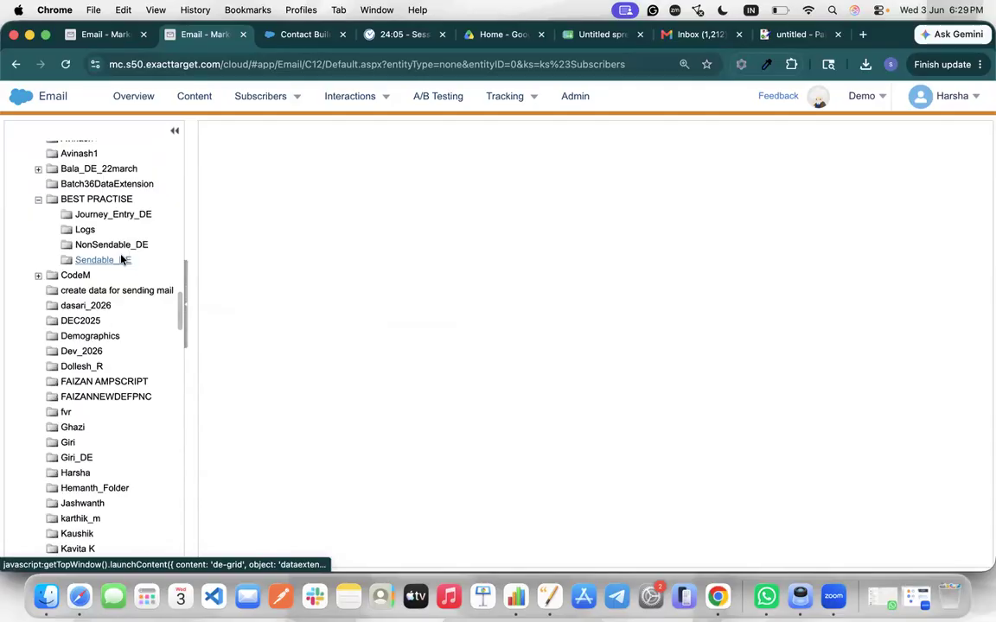
pyautogui.scroll(1, 121, 260)
pyautogui.scroll(-12, 121, 259)
pyautogui.scroll(-15, 121, 259)
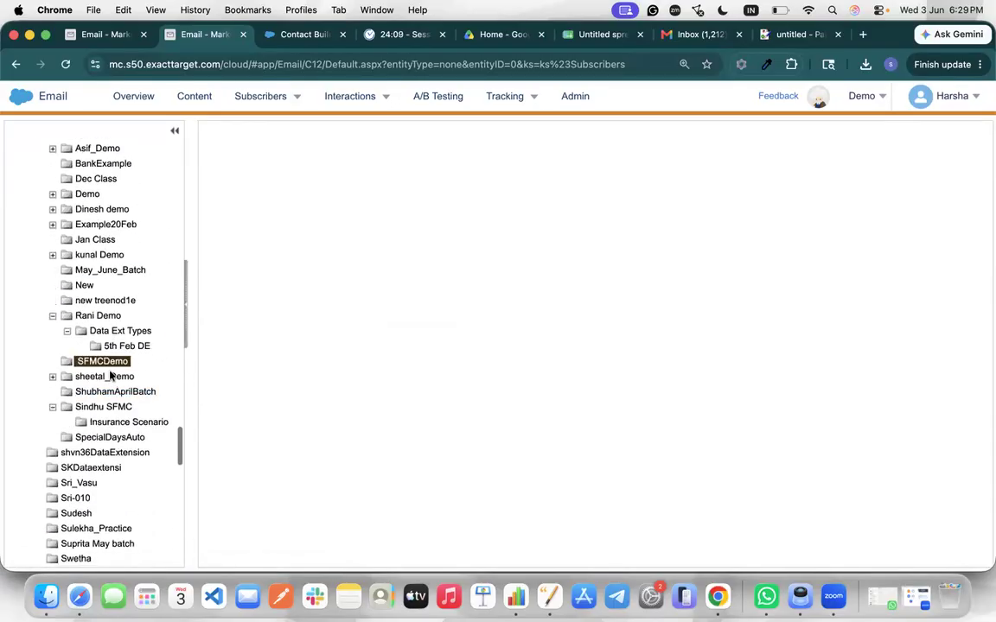
pyautogui.click(110, 375)
pyautogui.click(98, 362)
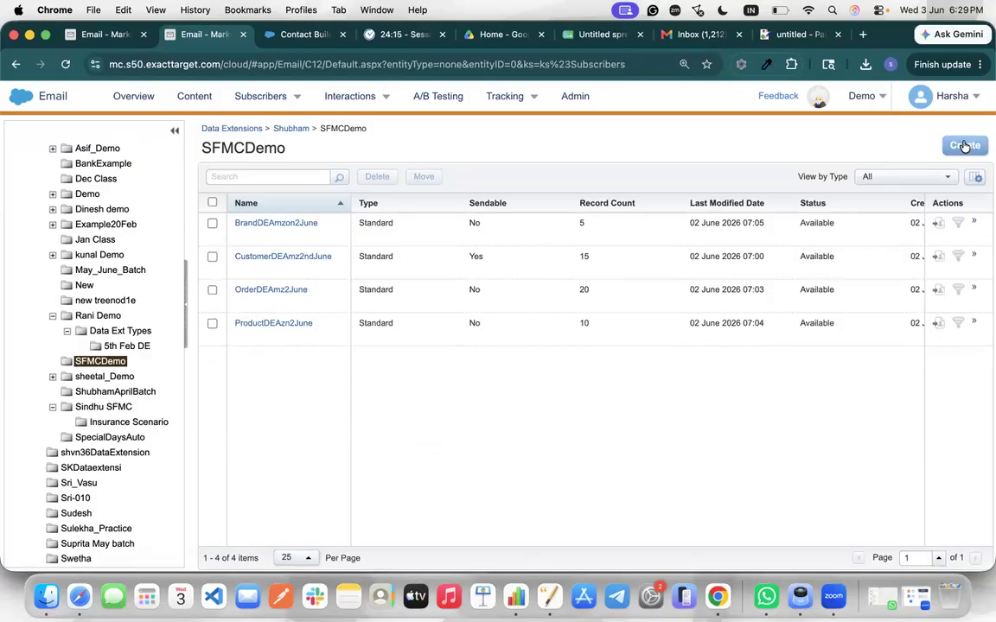
pyautogui.click(965, 146)
pyautogui.click(367, 324)
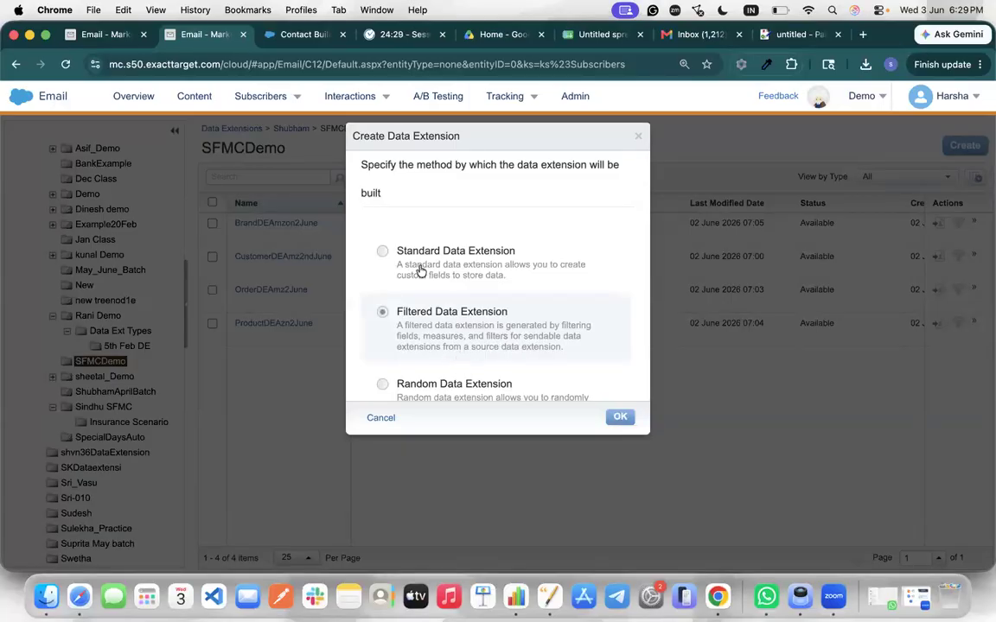
# Check the source CustomerDEAmz2ndJune name and its Pune records in the first tab, leaving the name unchanged
pyautogui.click(120, 35)
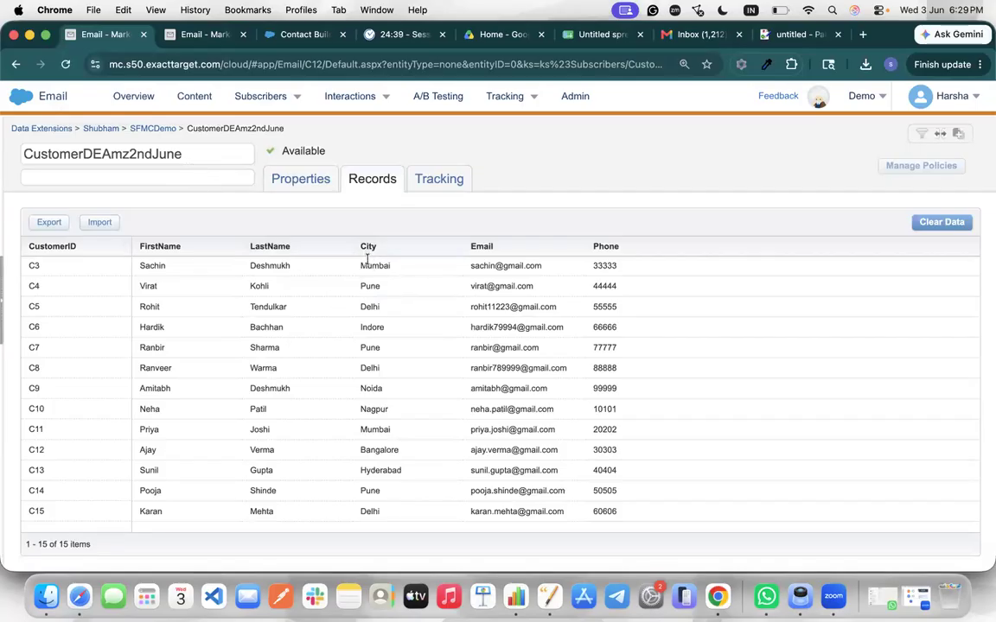
pyautogui.click(91, 161)
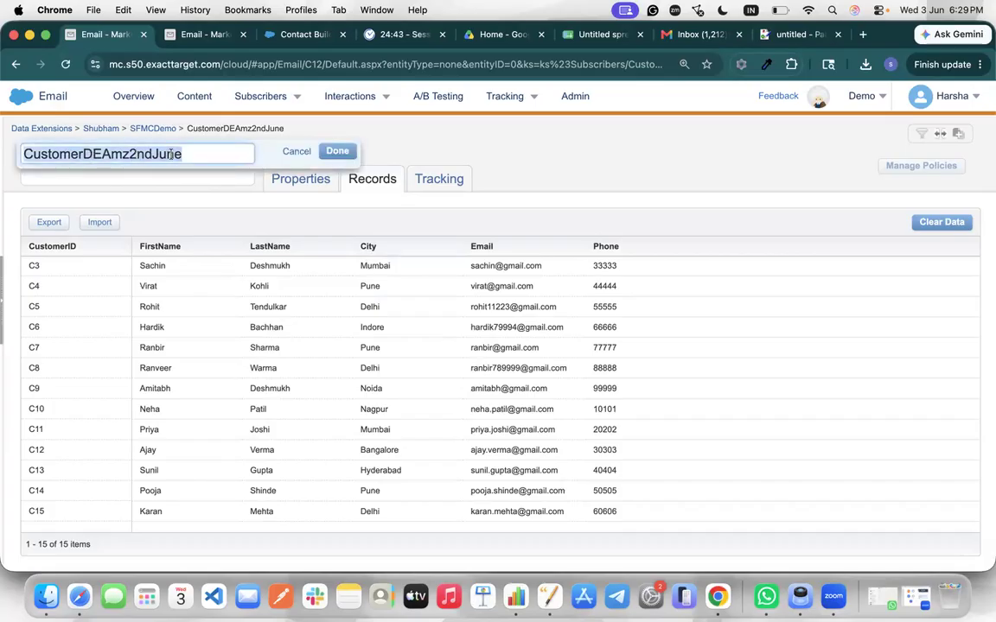
pyautogui.click(204, 155)
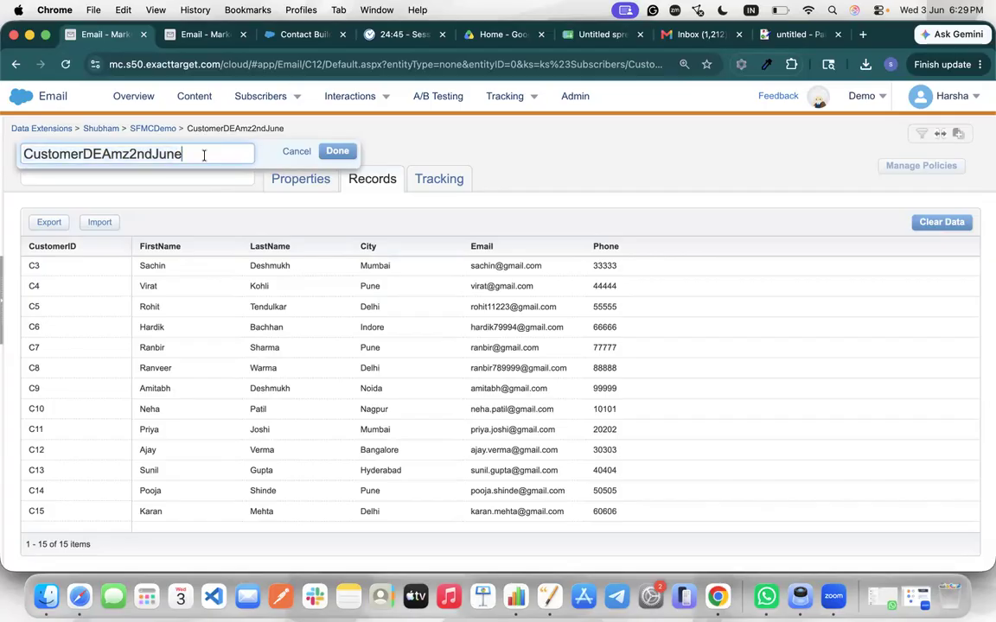
pyautogui.click(336, 151)
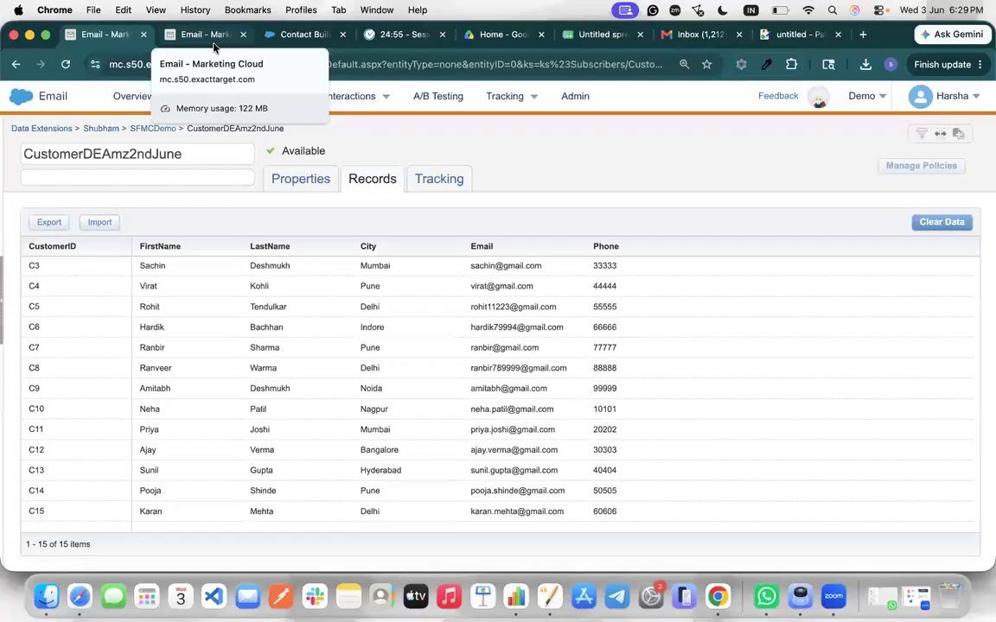
pyautogui.doubleClick(371, 287)
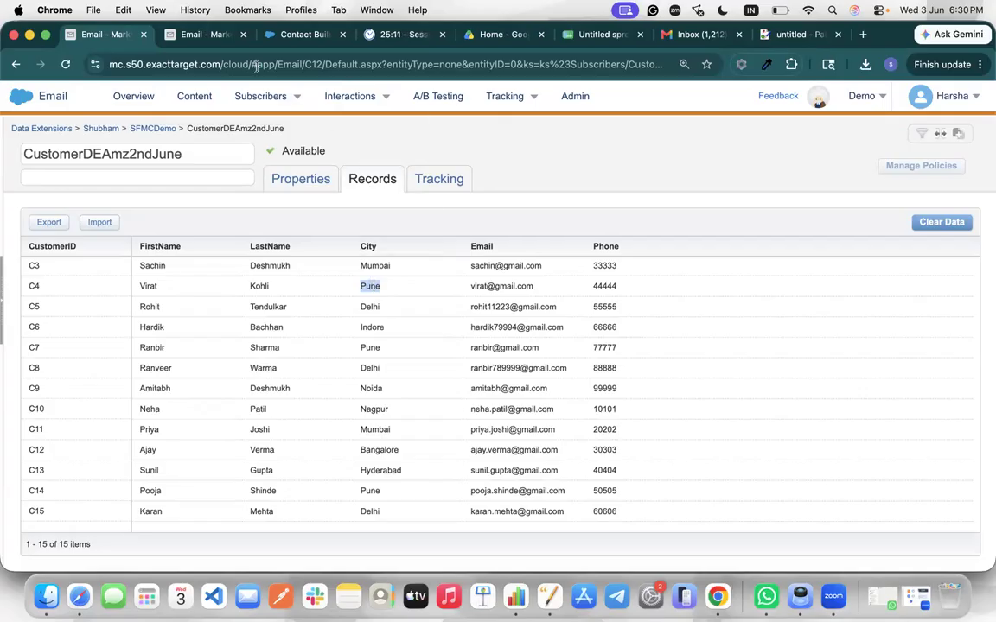
# Restart Create with Filtered Data Extension and confirm to reach the Select a Source list
pyautogui.click(191, 40)
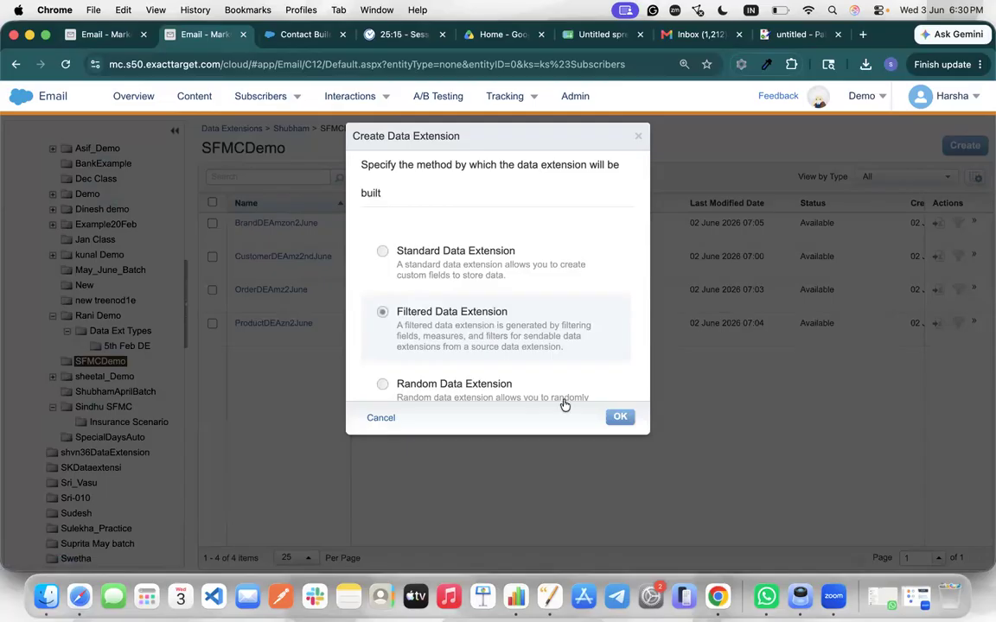
pyautogui.click(636, 140)
pyautogui.click(967, 144)
pyautogui.click(402, 314)
pyautogui.click(622, 417)
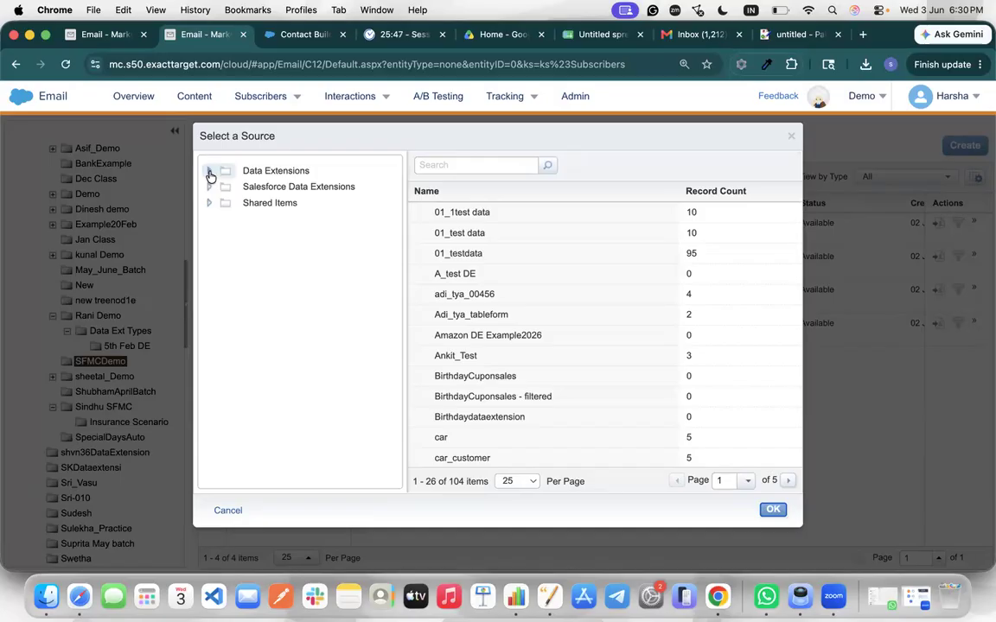
# Back in the Select a Source dialog, expand the Data Extensions folder tree
pyautogui.click(115, 35)
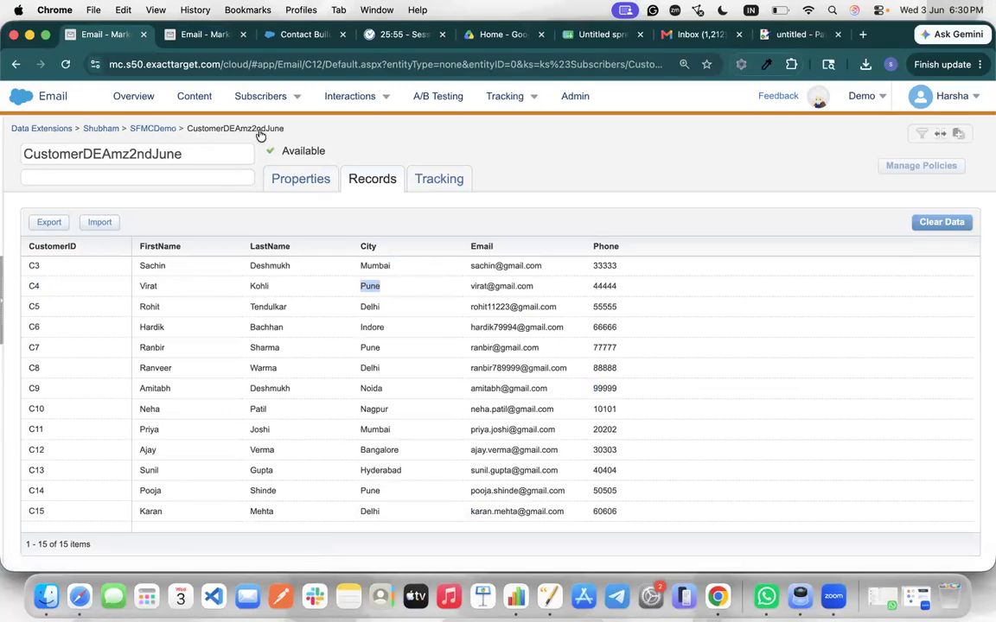
pyautogui.click(179, 36)
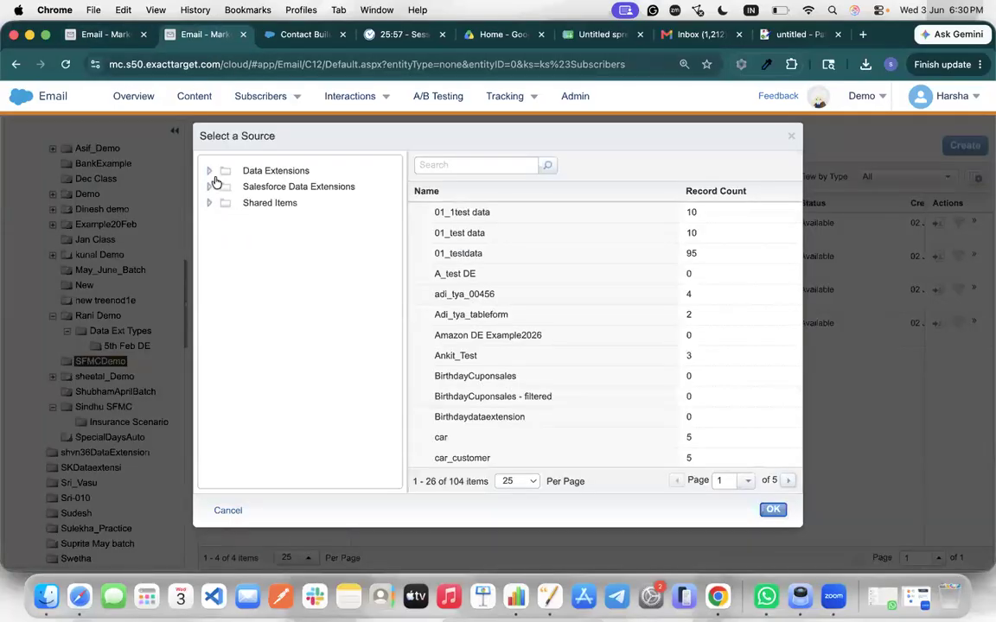
pyautogui.click(210, 171)
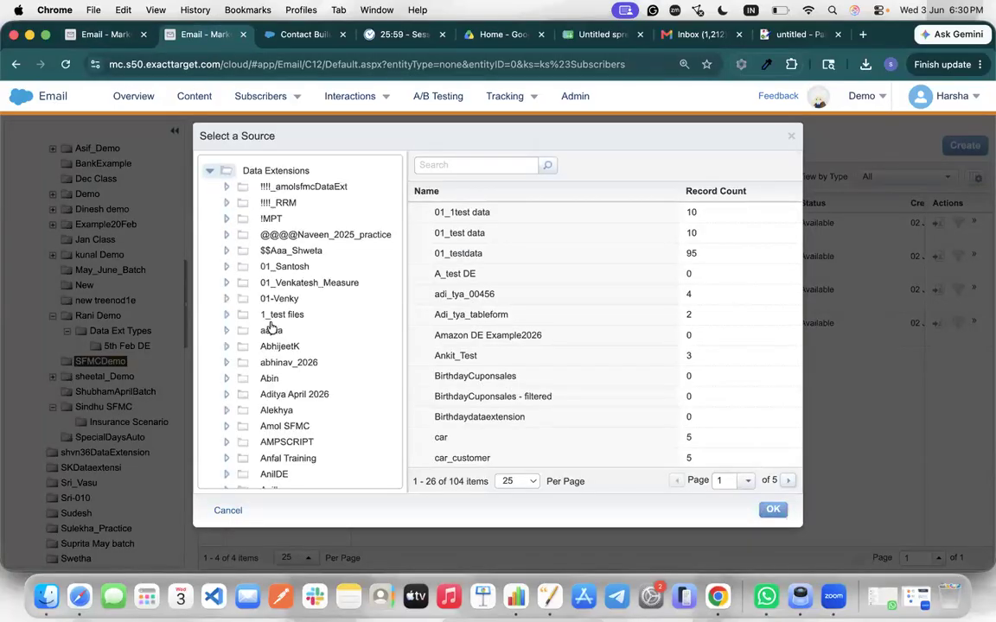
pyautogui.scroll(-15, 281, 386)
pyautogui.scroll(-10, 283, 386)
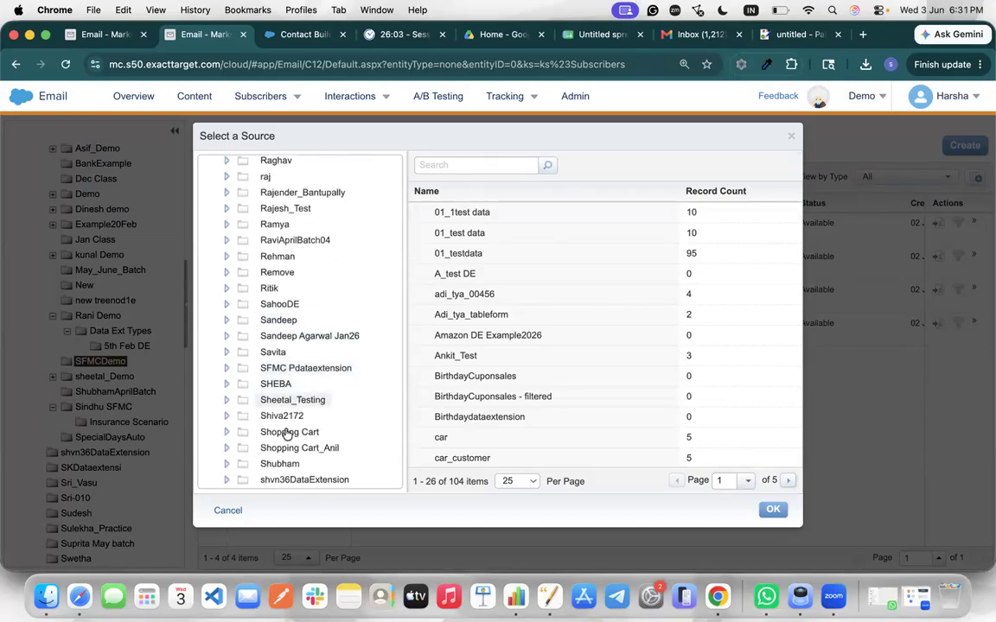
pyautogui.scroll(-2, 285, 415)
# Choose CustomerDEAmz2ndJune from Shubham > SFMCDemo as the filter's source and confirm
pyautogui.click(250, 415)
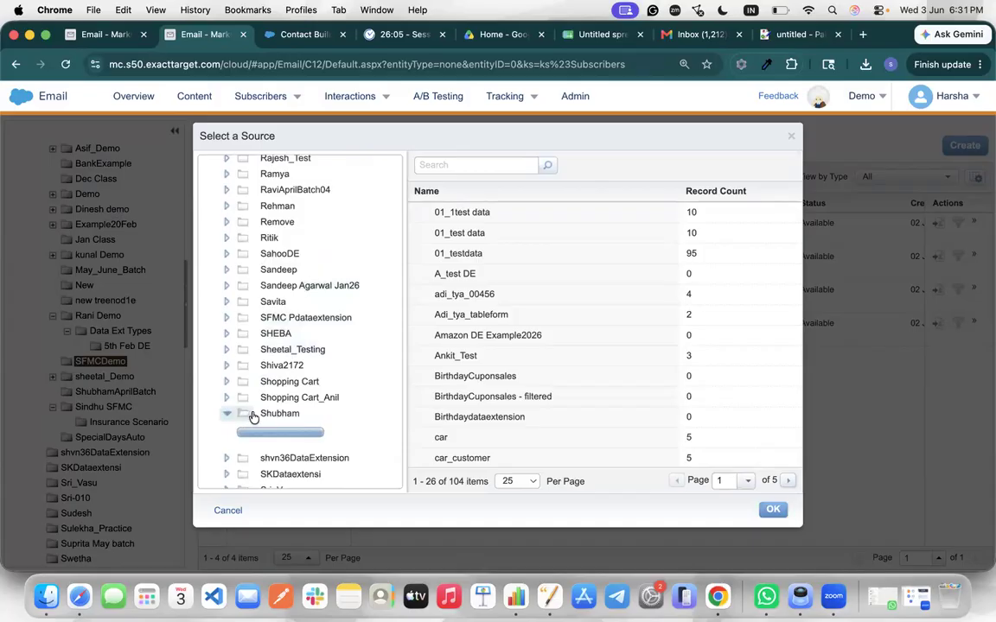
pyautogui.scroll(-4, 268, 418)
pyautogui.scroll(-5, 271, 418)
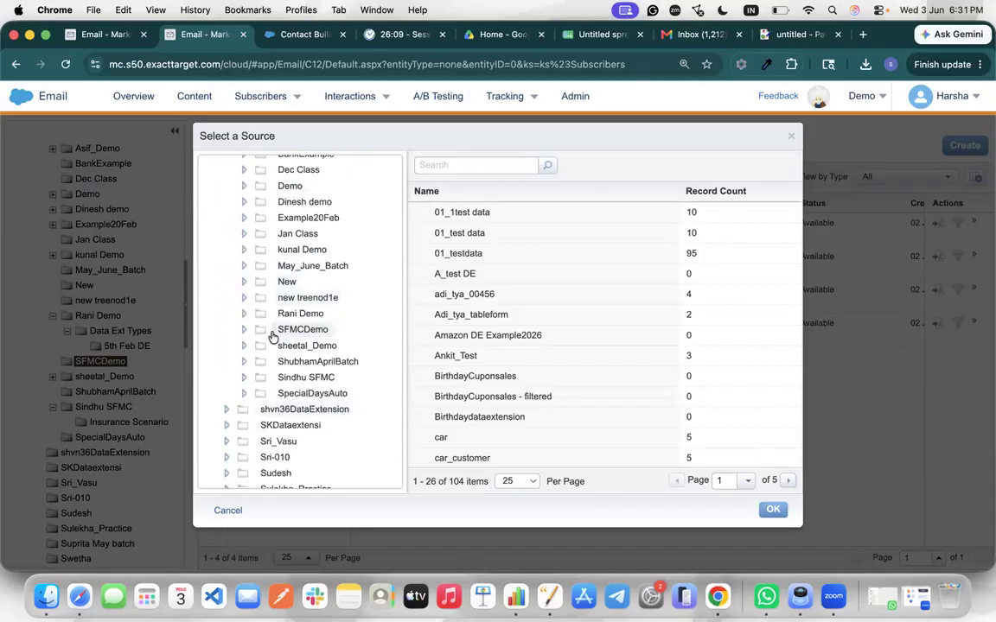
pyautogui.click(245, 329)
pyautogui.click(283, 335)
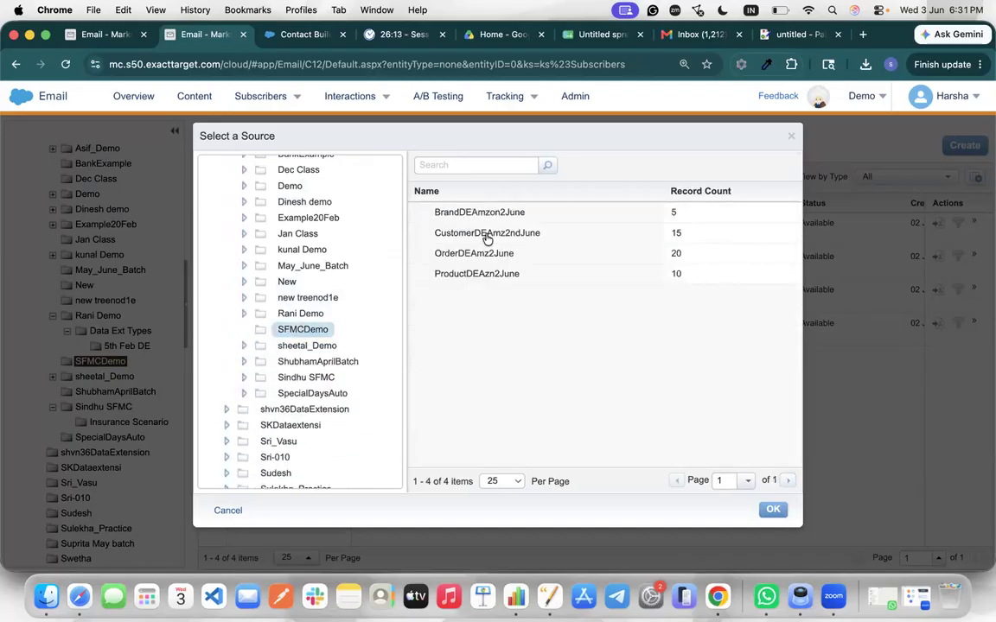
pyautogui.click(463, 236)
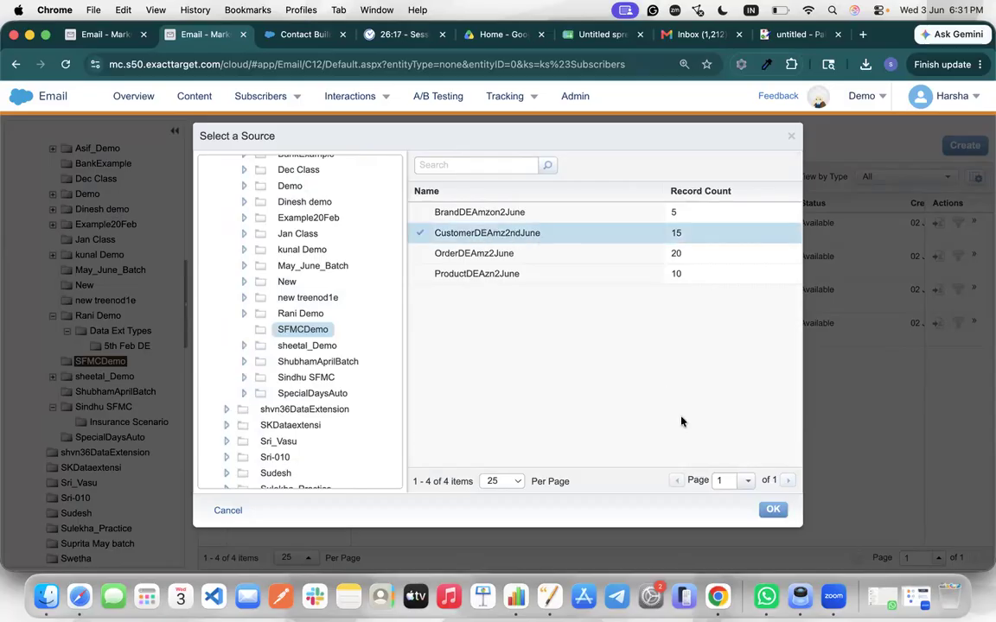
pyautogui.click(773, 509)
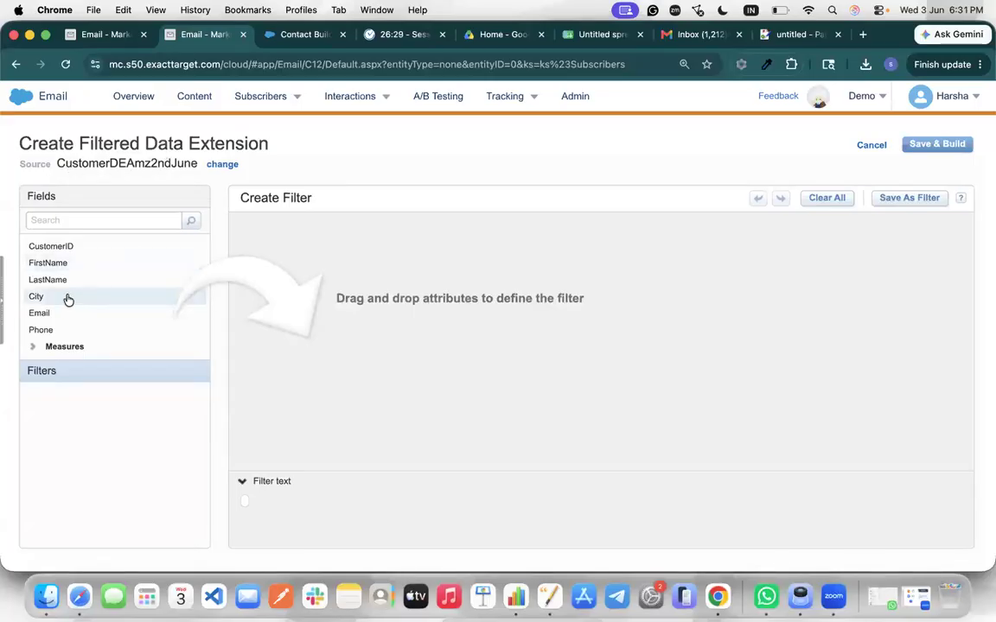
# Add a City condition with operator 'is equal to' and value Pune
pyautogui.moveTo(69, 299); pyautogui.dragTo(304, 327)
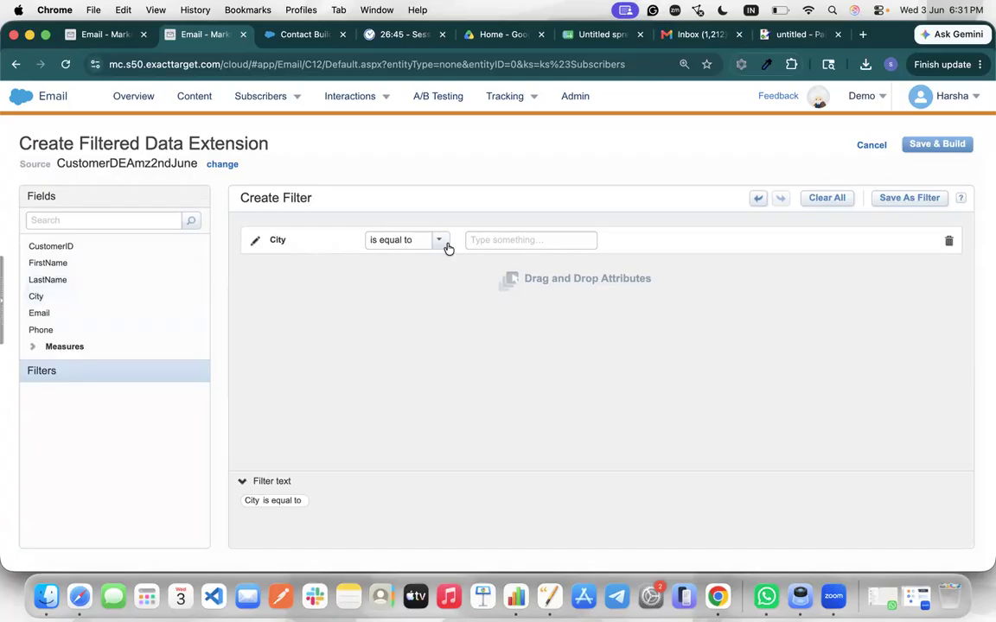
pyautogui.click(494, 240)
pyautogui.write('Pune')
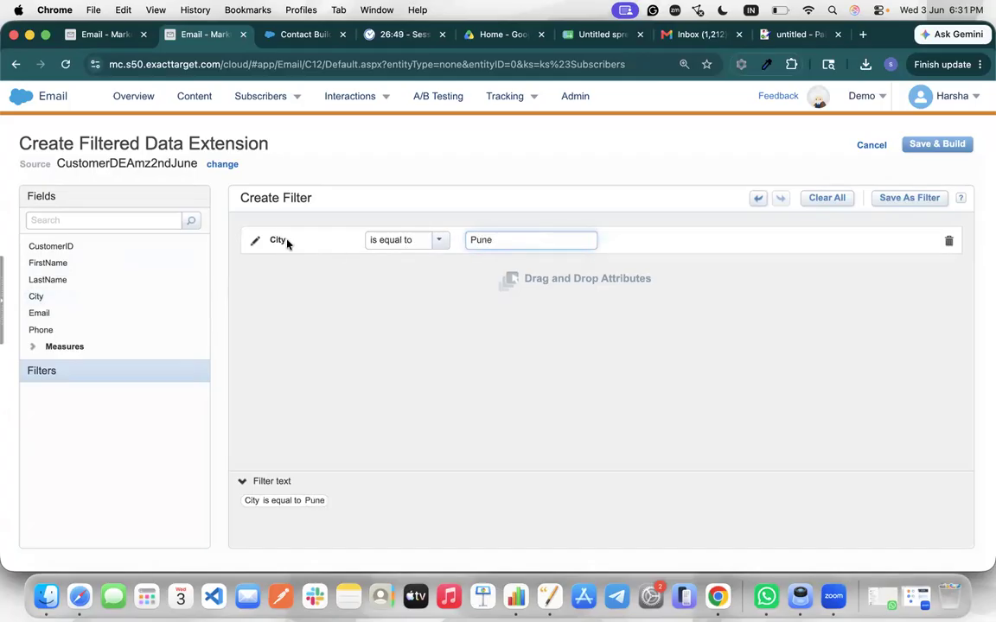
pyautogui.click(440, 242)
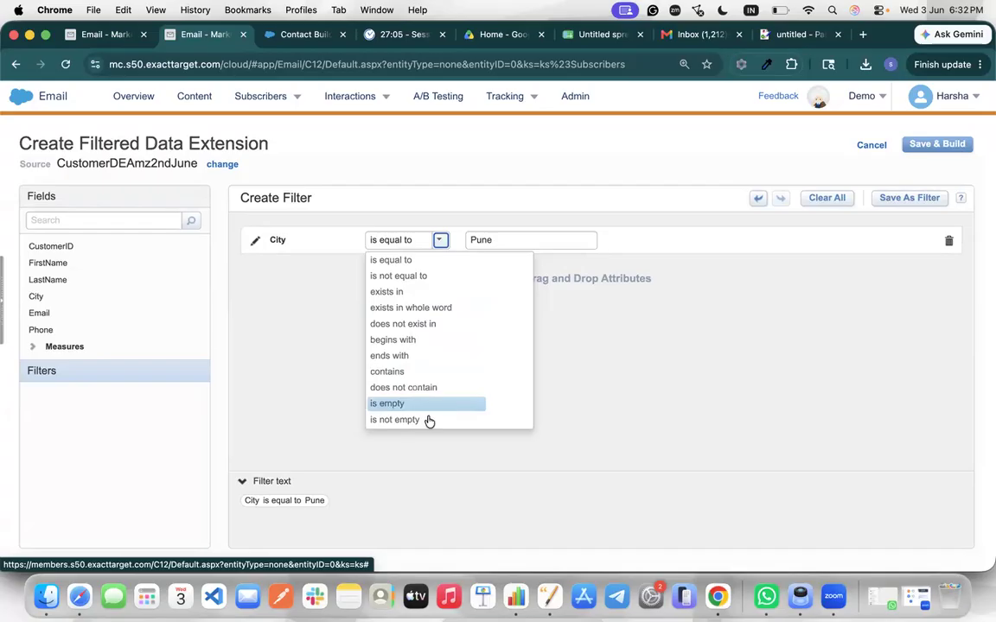
pyautogui.click(249, 302)
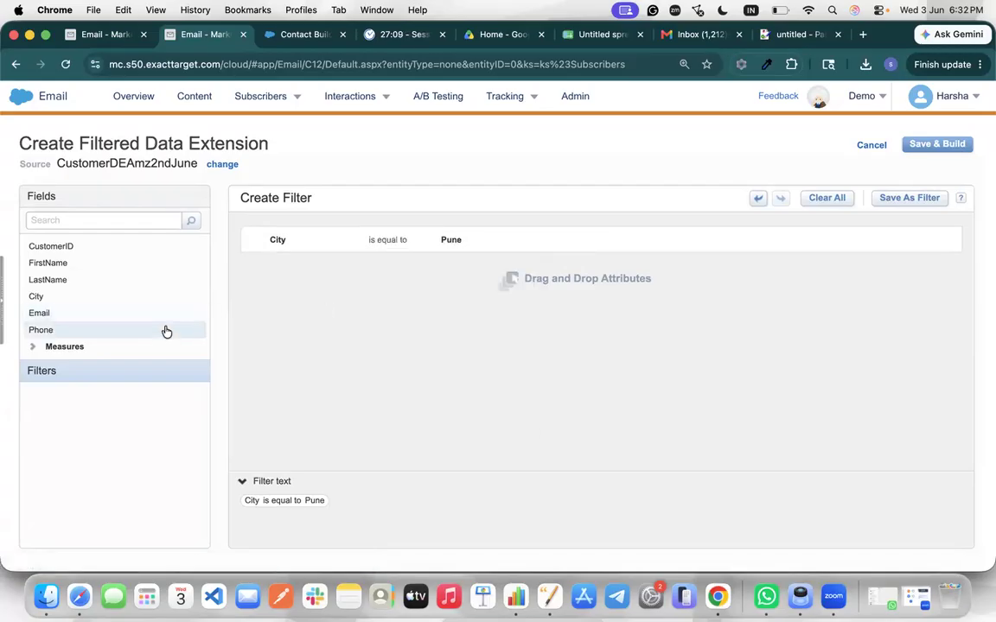
# Drag in a Phone condition below it, then delete that Phone row again
pyautogui.moveTo(167, 331); pyautogui.dragTo(290, 266)
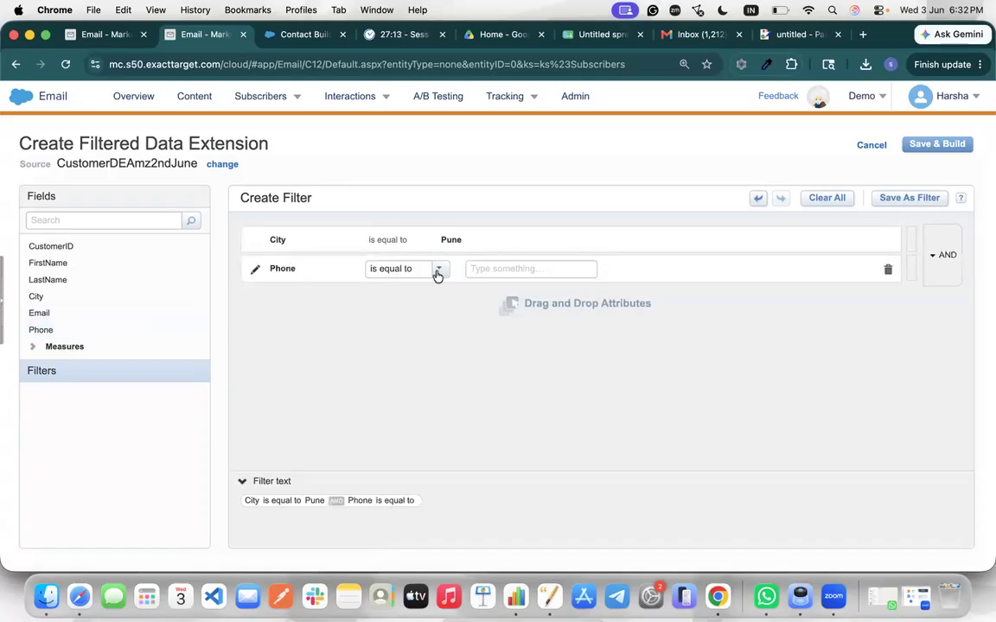
pyautogui.click(439, 268)
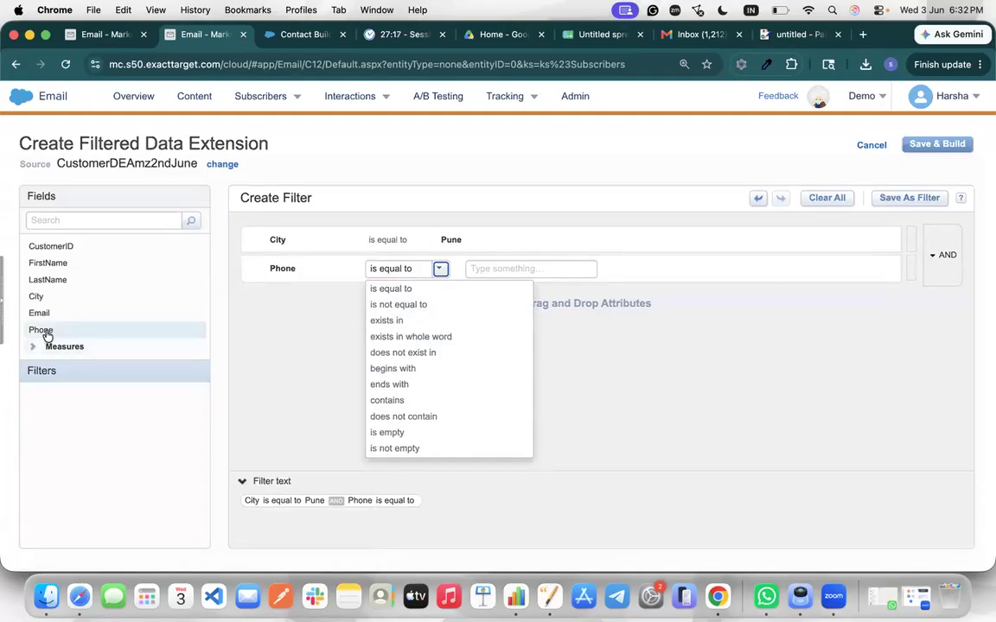
pyautogui.click(886, 270)
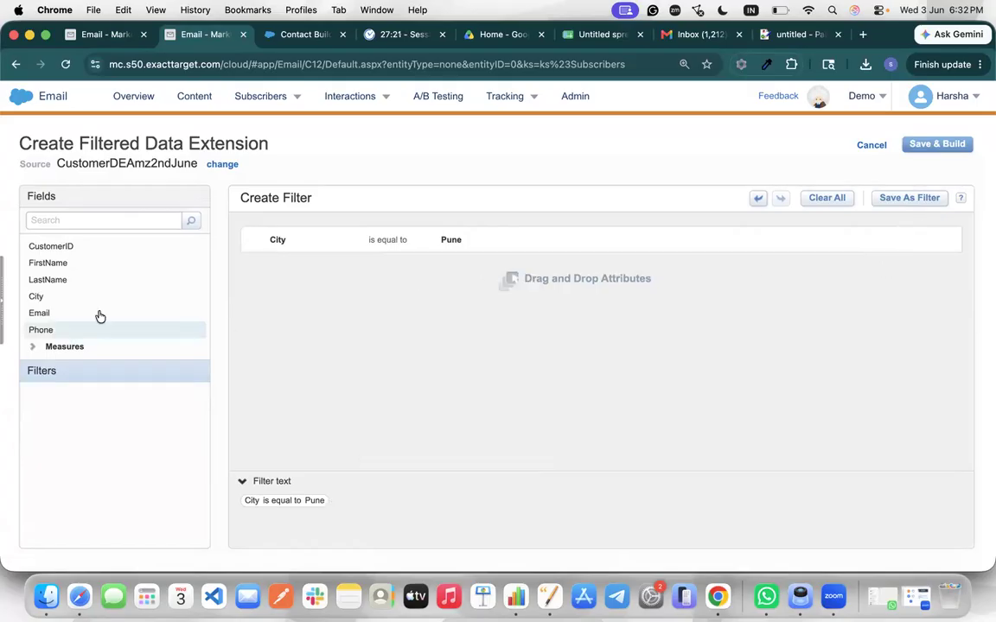
# Save the City condition as 'Demo Filter Pune' in the Data Filters folder and dismiss the confirmation
pyautogui.click(912, 201)
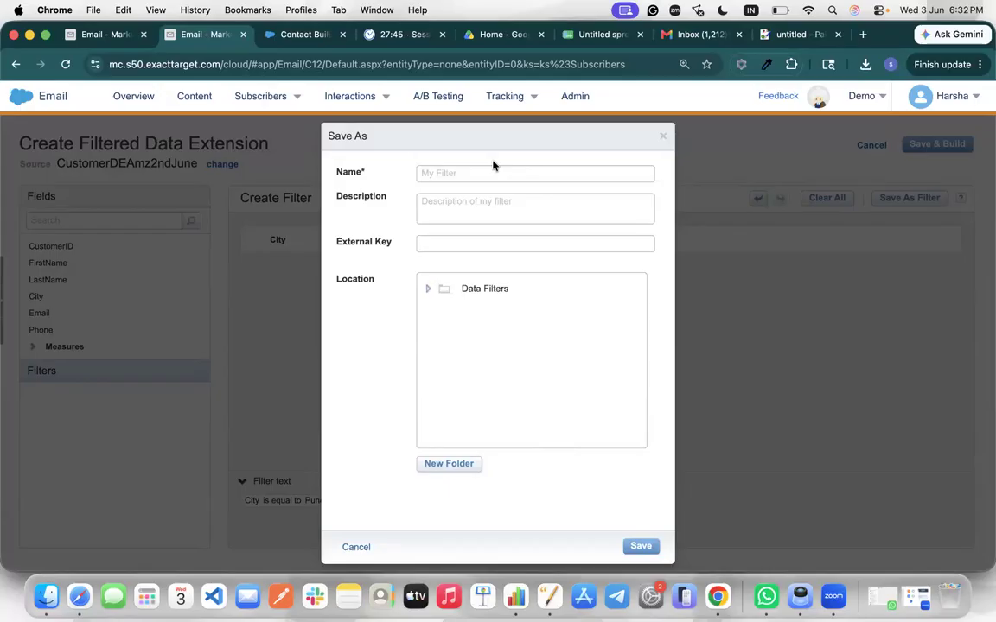
pyautogui.click(440, 170)
pyautogui.write('Demo G')
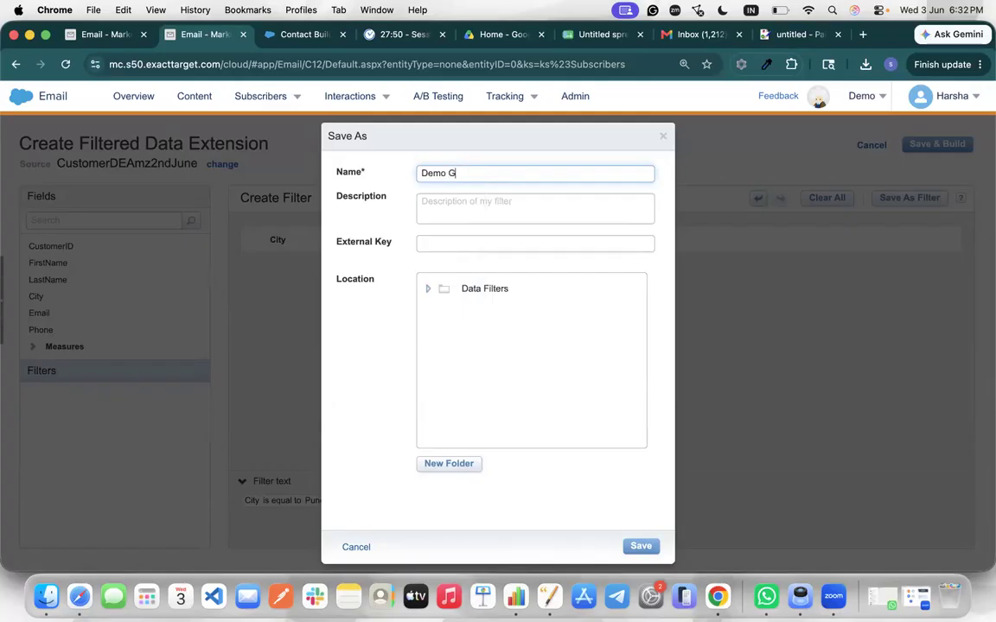
pyautogui.press('BackSpace')
pyautogui.write('Filter Pune')
pyautogui.click(488, 288)
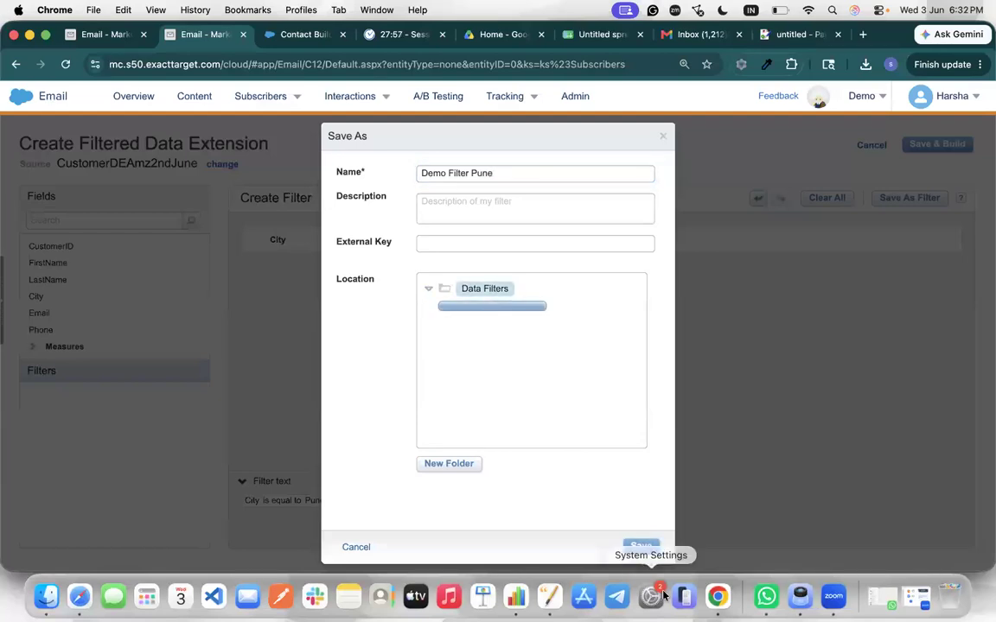
pyautogui.click(640, 547)
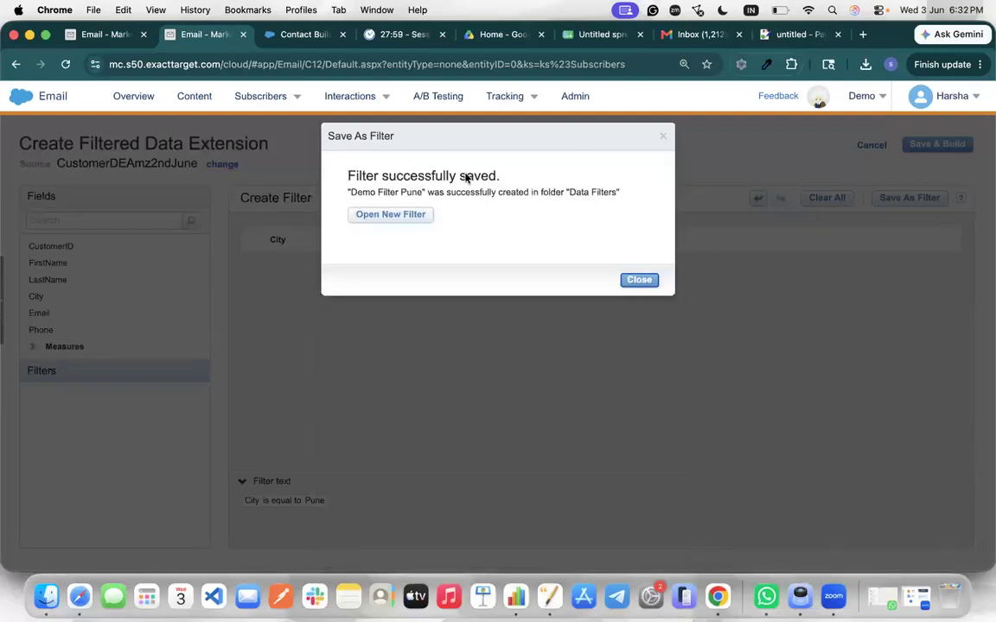
pyautogui.click(639, 280)
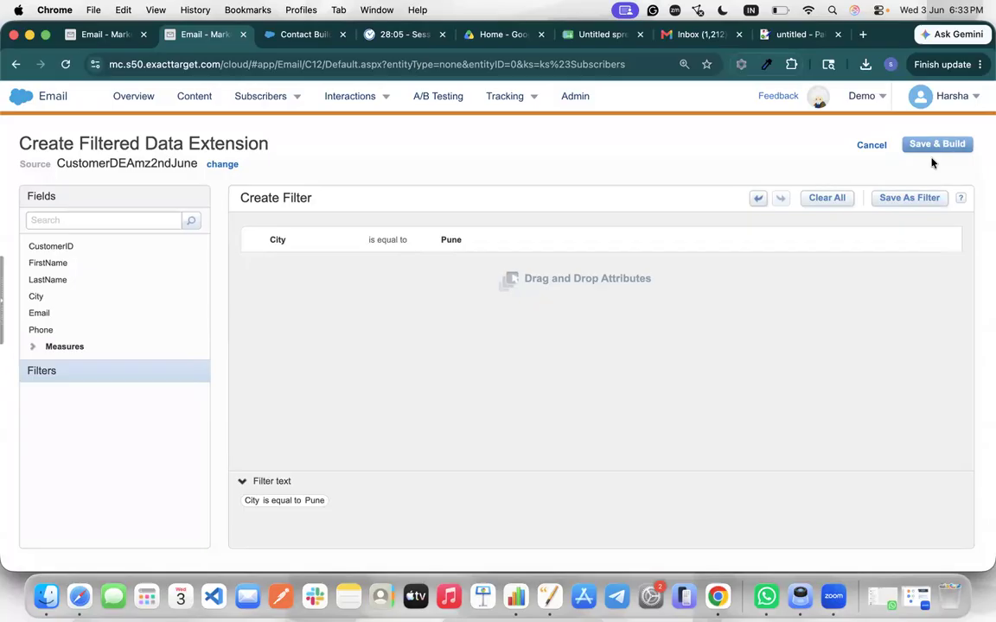
# Save & Build the filtered data extension as CustomerPune2rdJuneDE, located in the SFMCDemo folder
pyautogui.click(950, 142)
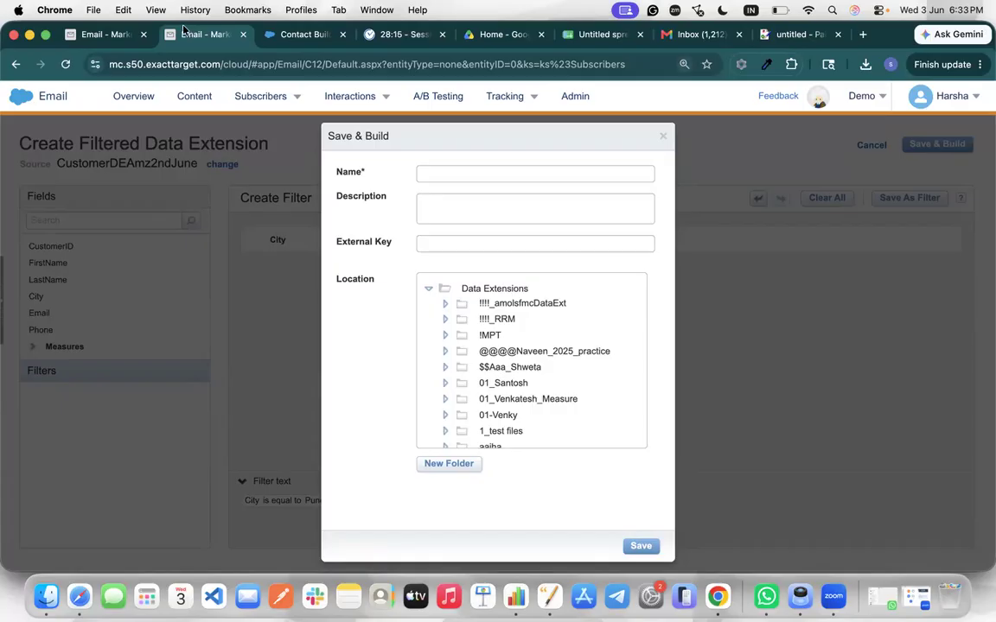
pyautogui.click(106, 35)
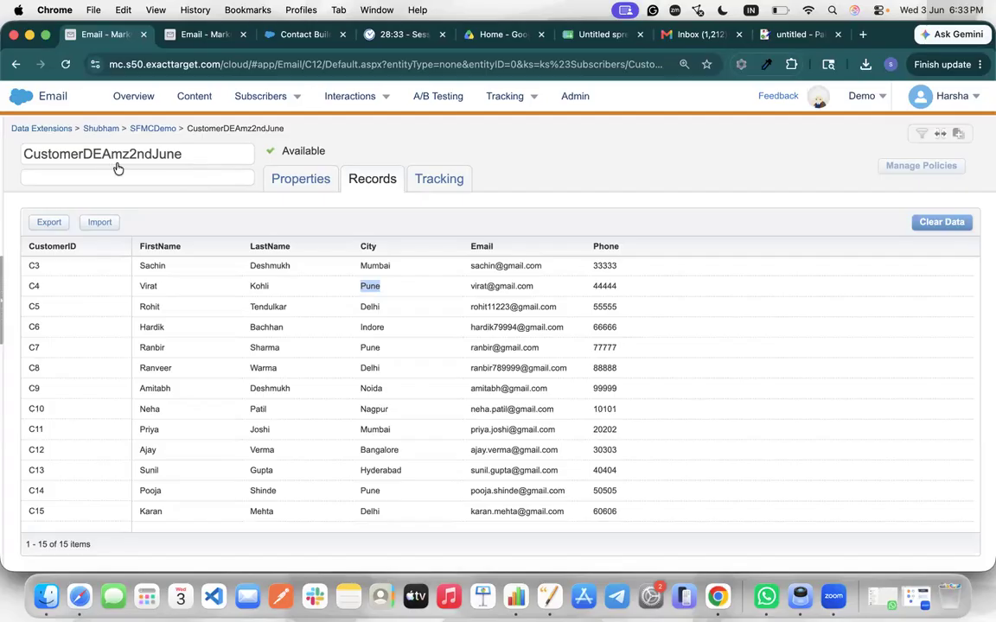
pyautogui.click(181, 33)
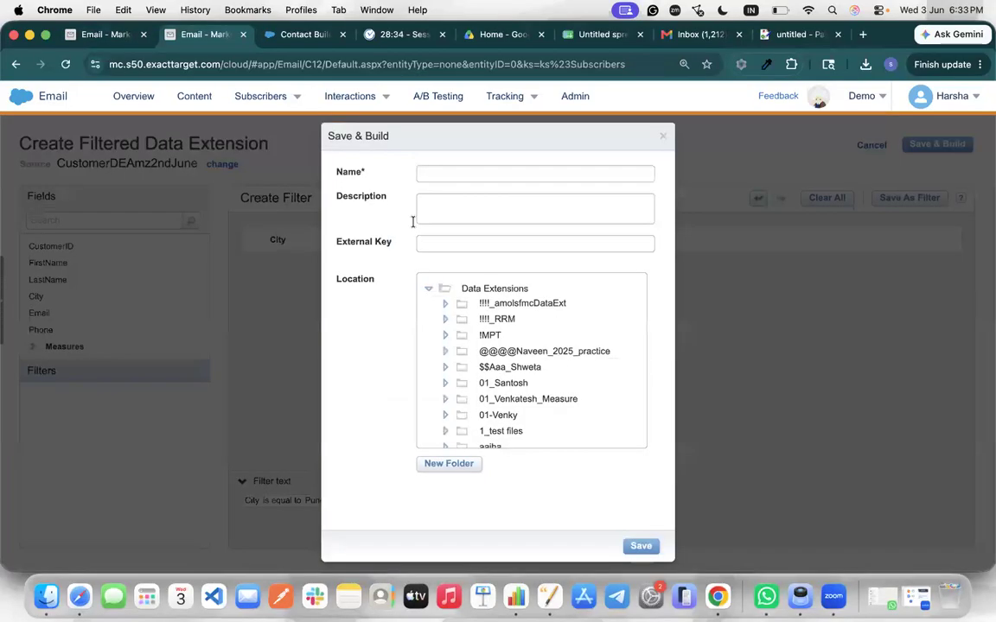
pyautogui.click(449, 176)
pyautogui.write('Custom')
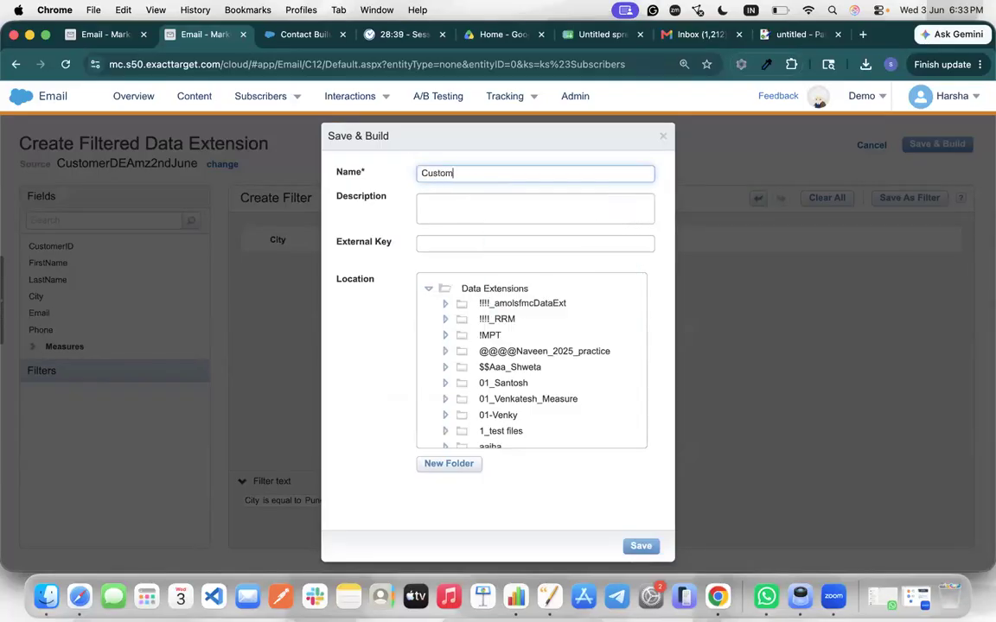
pyautogui.write('erPune2rdJuneDE')
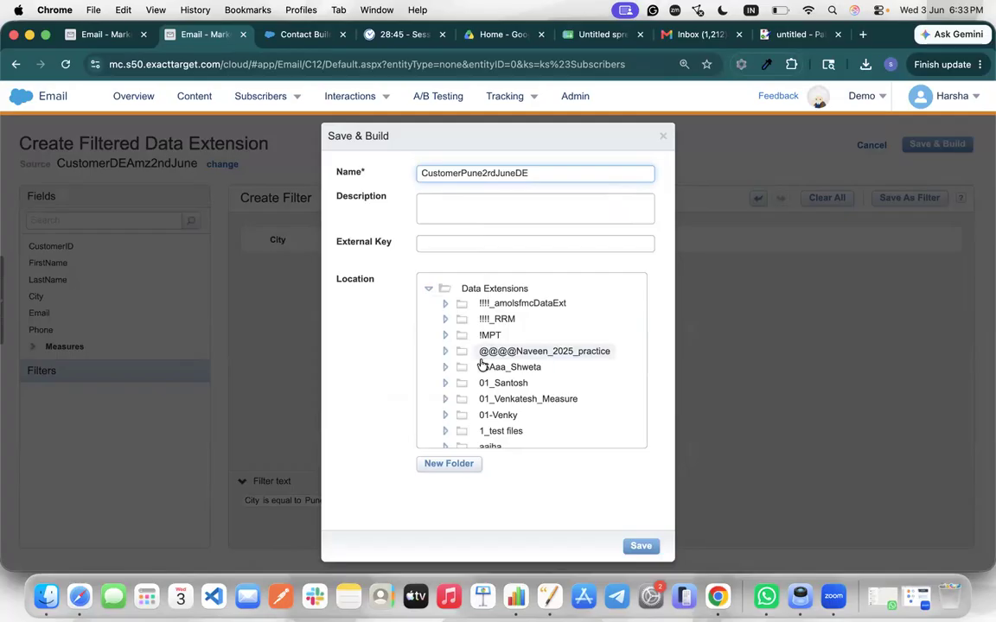
pyautogui.scroll(-5, 482, 364)
pyautogui.scroll(-15, 481, 364)
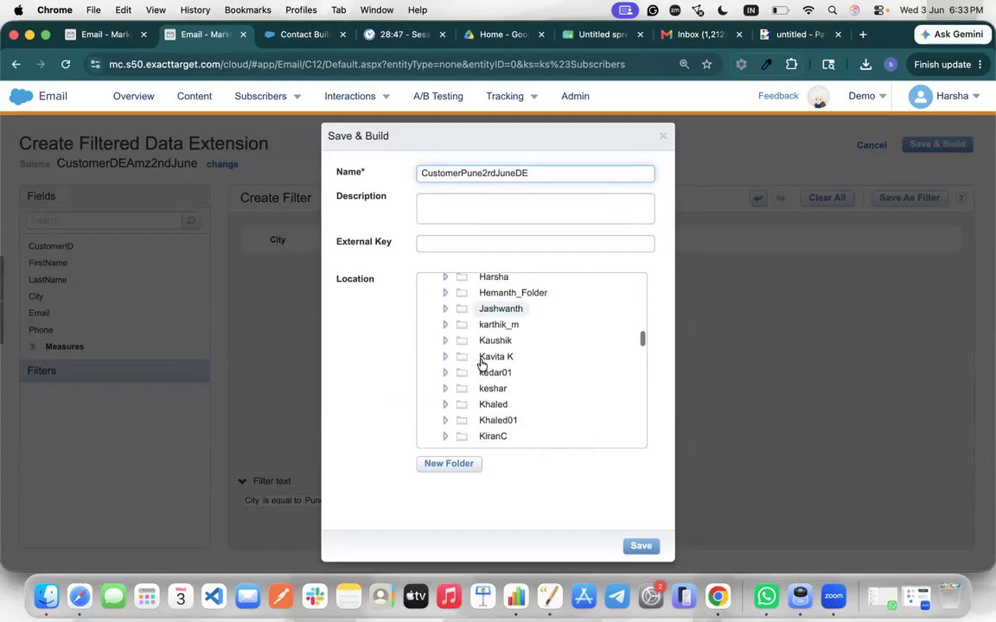
pyautogui.scroll(-15, 482, 364)
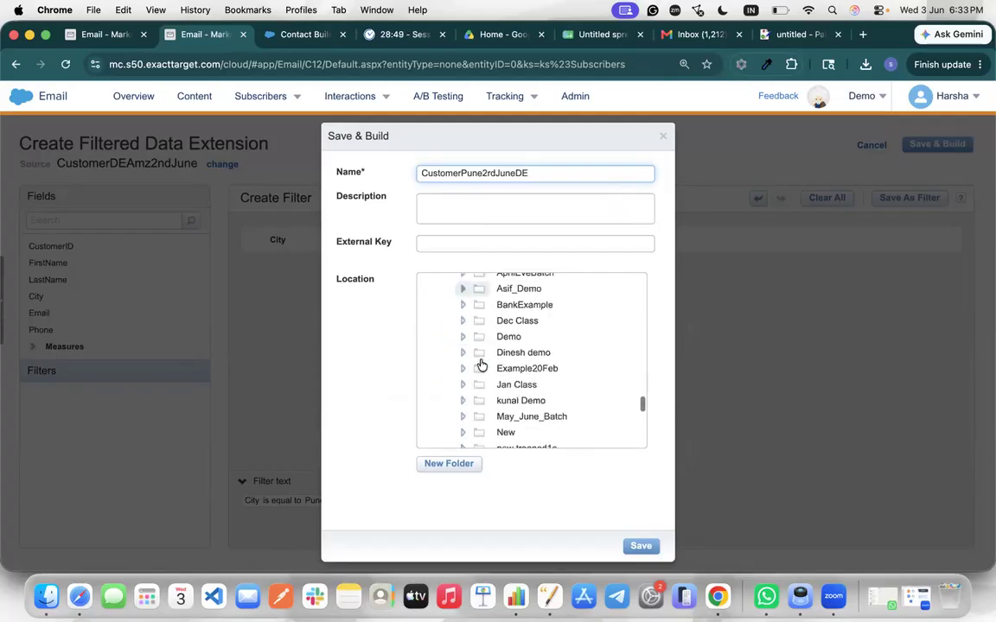
pyautogui.scroll(-1, 481, 364)
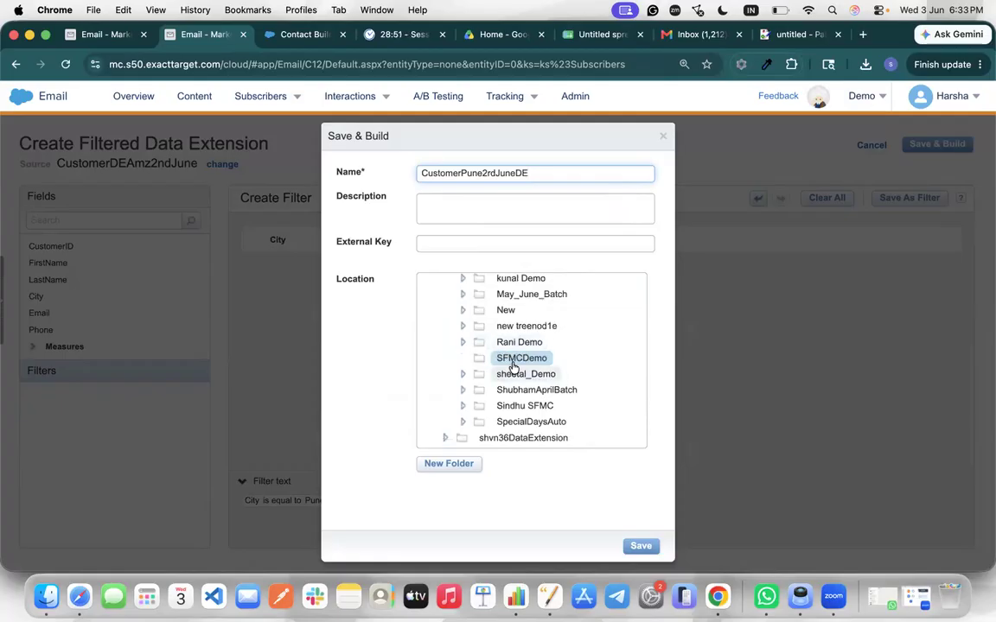
pyautogui.click(649, 548)
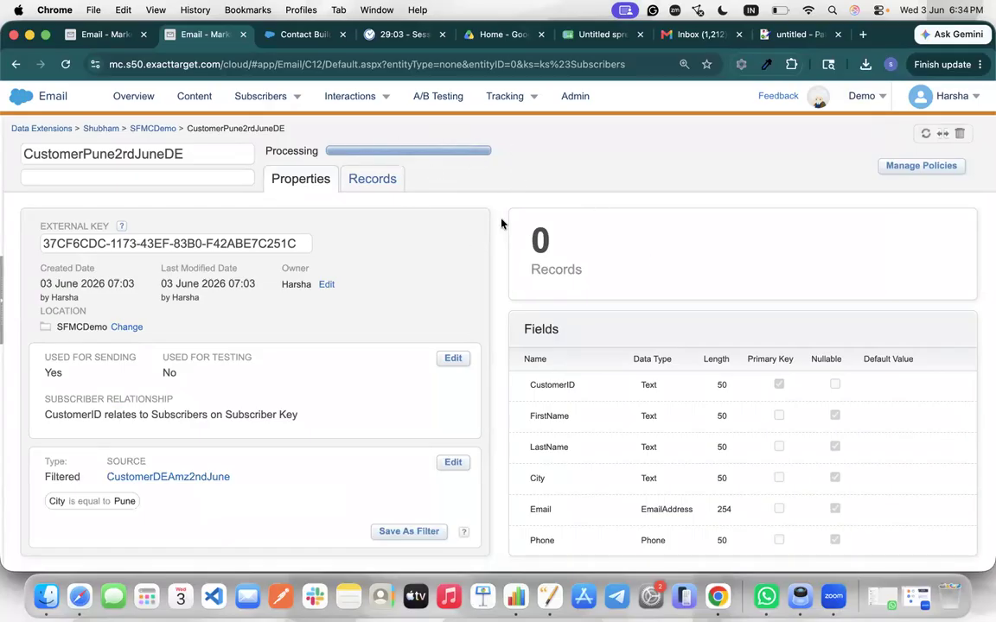
# Reload the SFMCDemo list, note CustomerPune2rdJuneDE's 4 records, and open that data extension
pyautogui.click(153, 128)
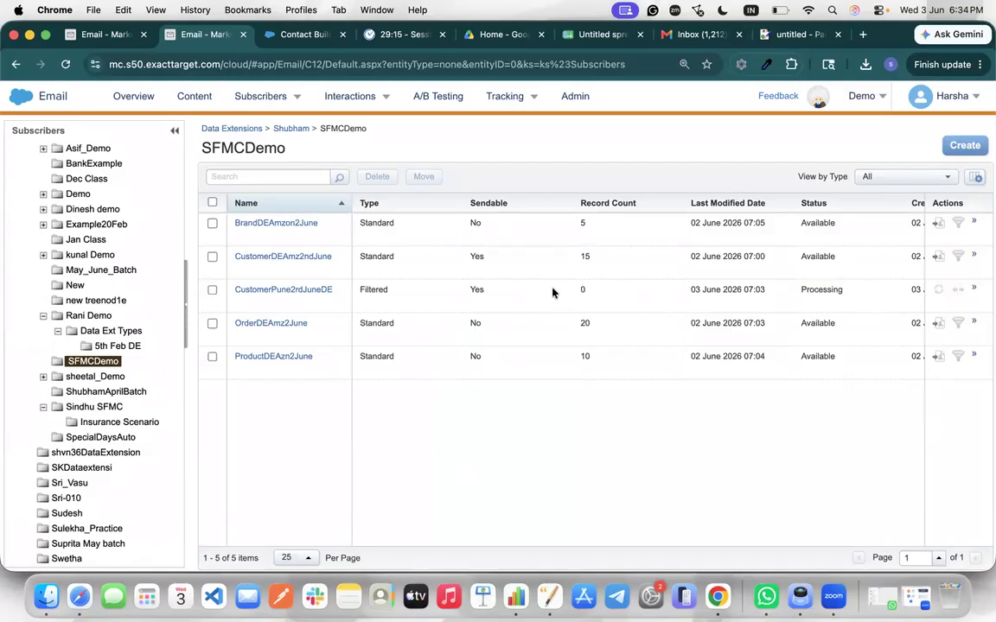
pyautogui.click(64, 65)
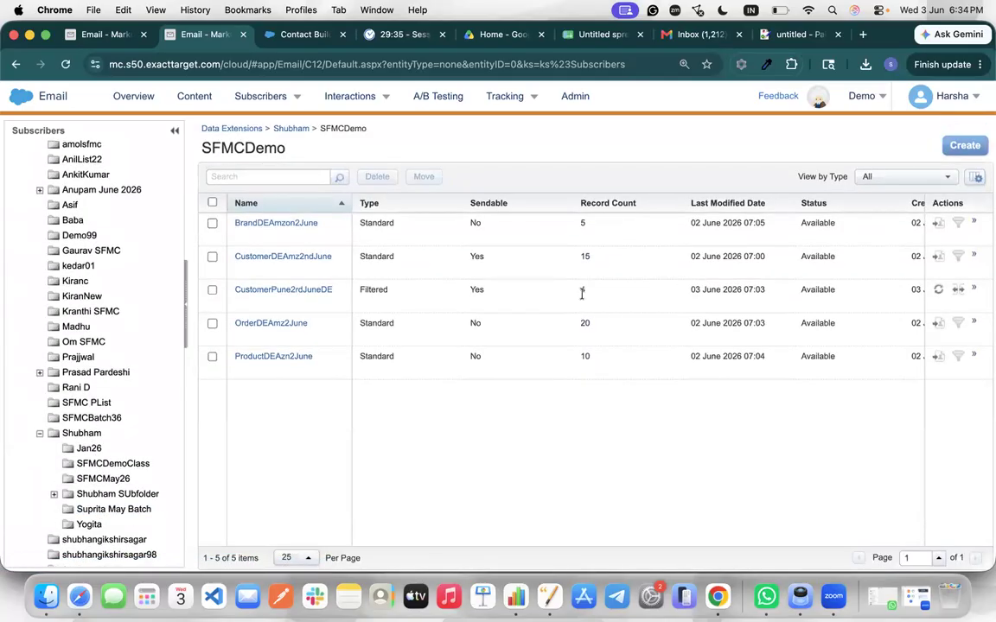
pyautogui.moveTo(595, 292); pyautogui.dragTo(581, 290)
pyautogui.click(304, 291)
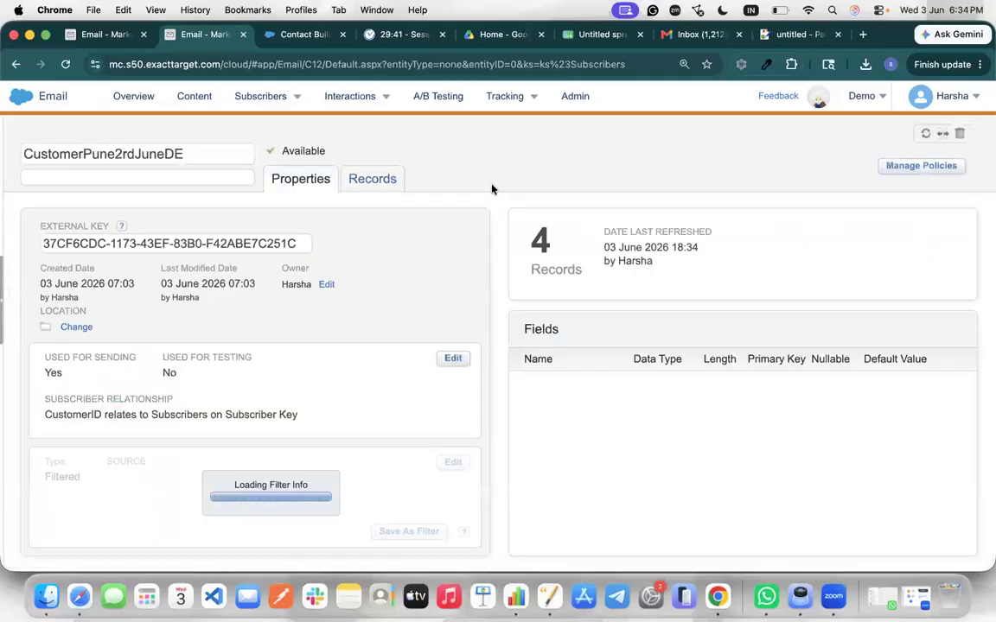
# Compare CustomerPune2rdJuneDE's four records with the source CustomerDEAmz2ndJune records
pyautogui.click(384, 179)
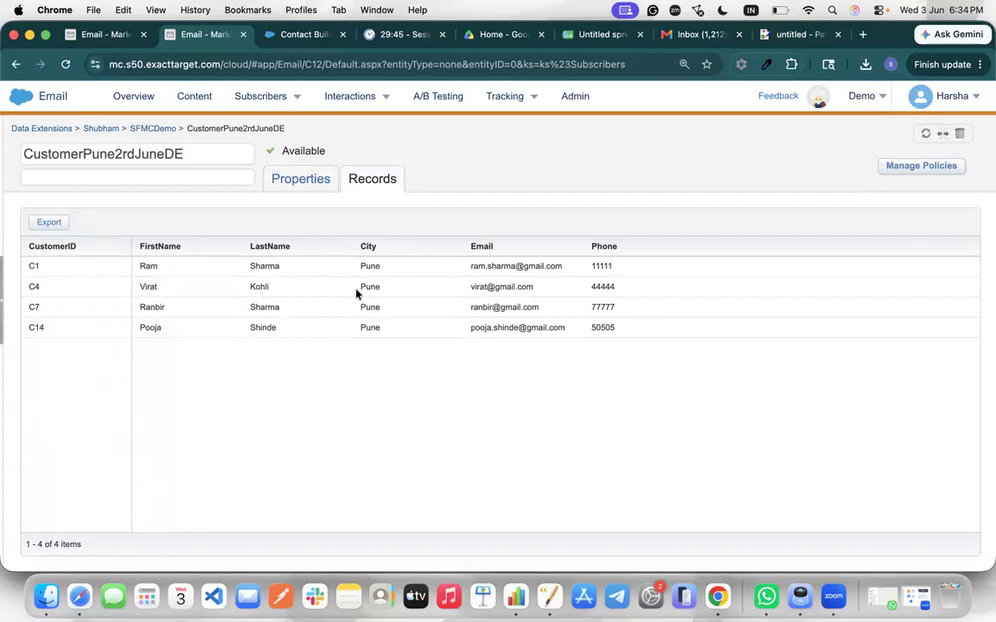
pyautogui.click(113, 34)
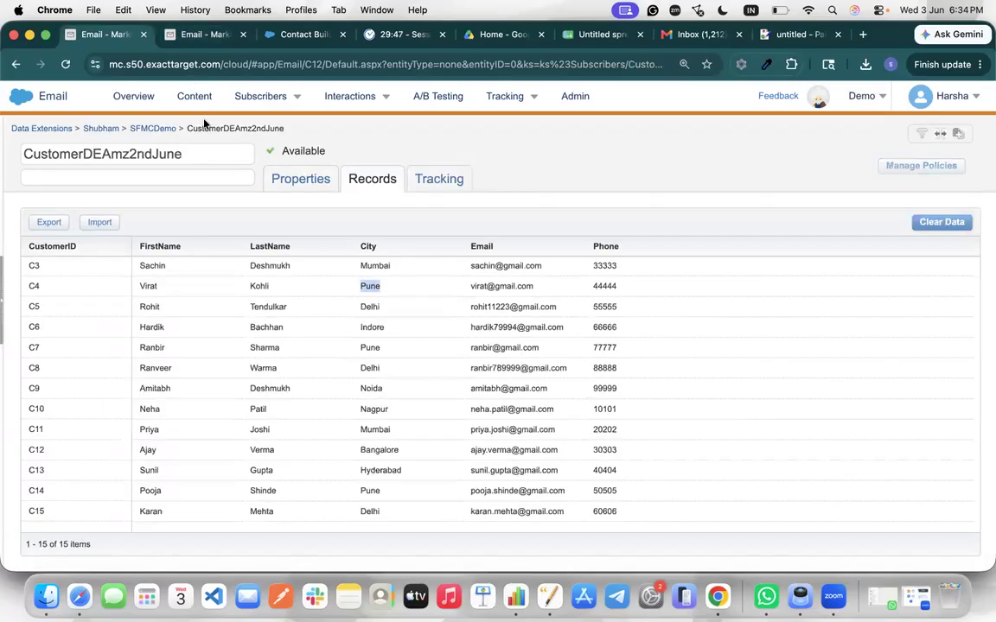
pyautogui.click(193, 40)
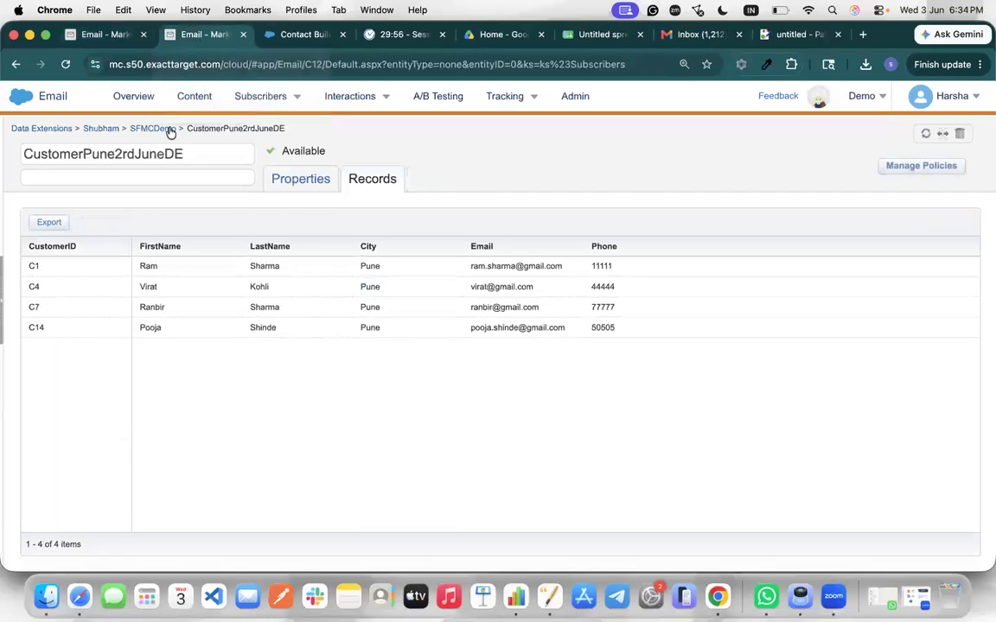
# Review the 'City is equal to Pune' condition in its properties against the four filtered records
pyautogui.click(299, 180)
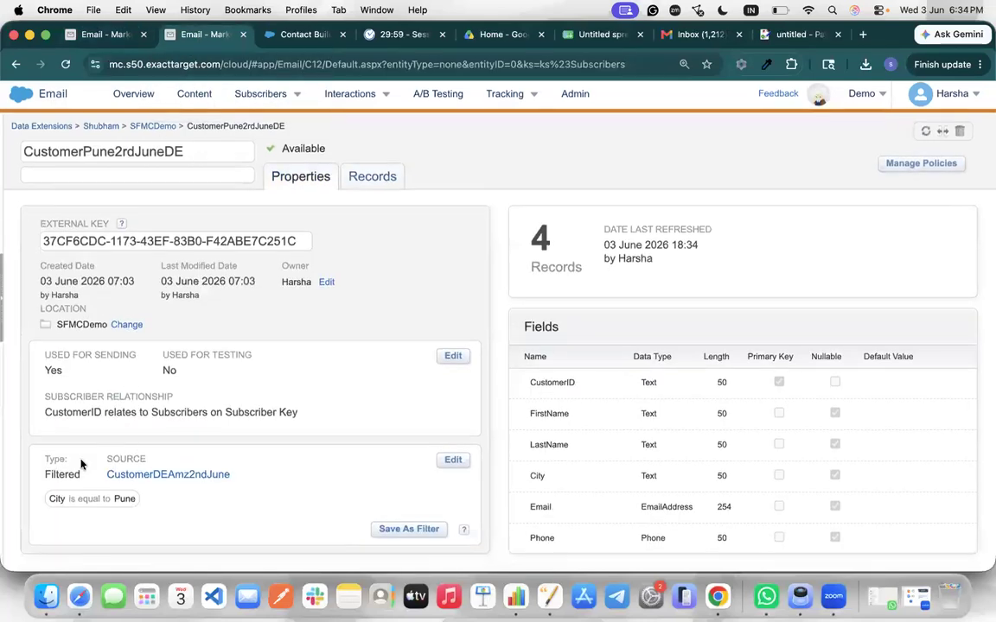
pyautogui.tripleClick(221, 494)
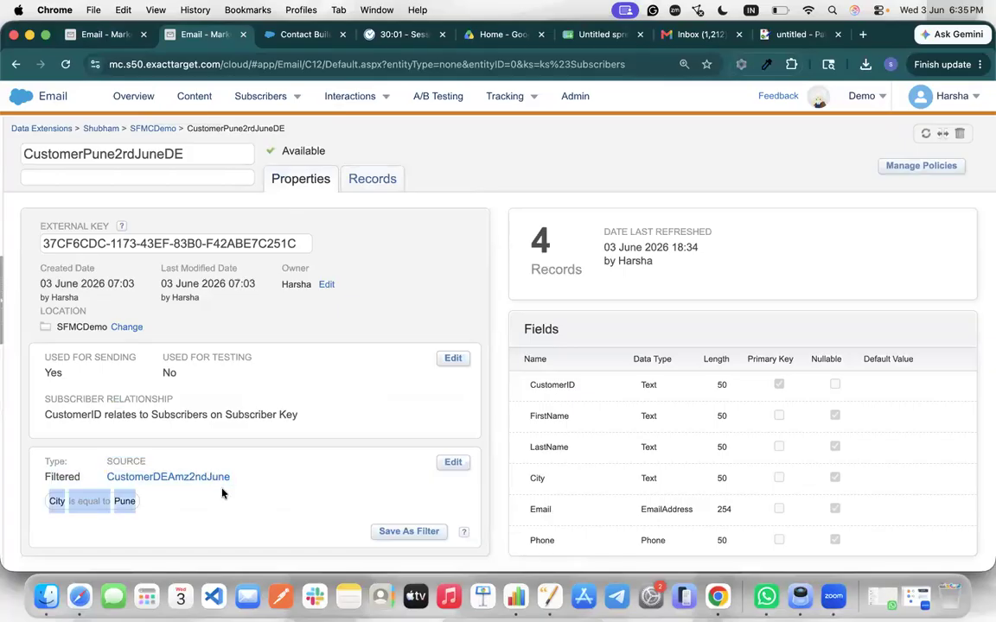
pyautogui.click(382, 180)
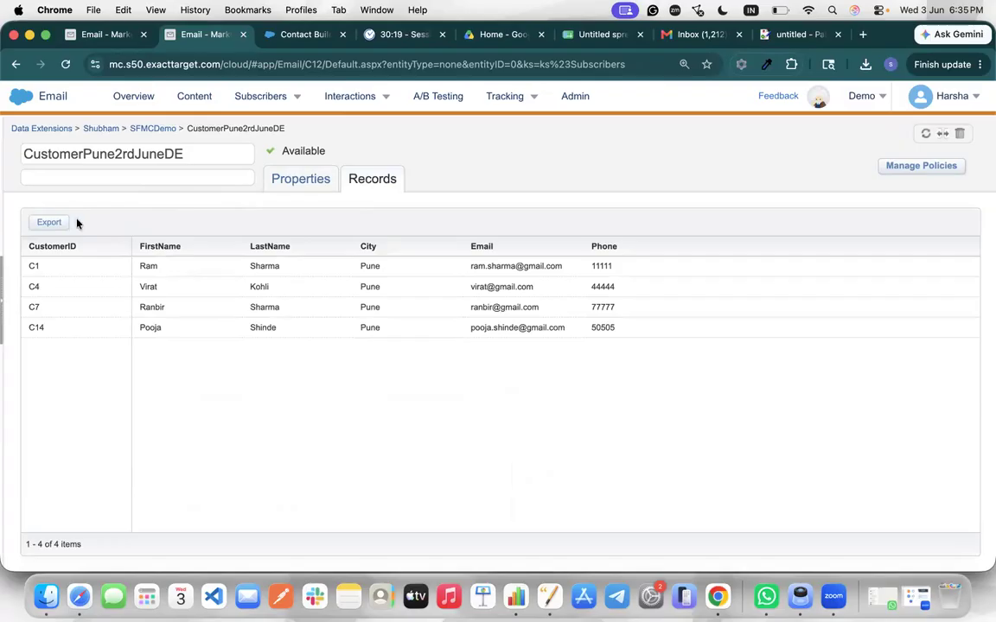
pyautogui.click(298, 180)
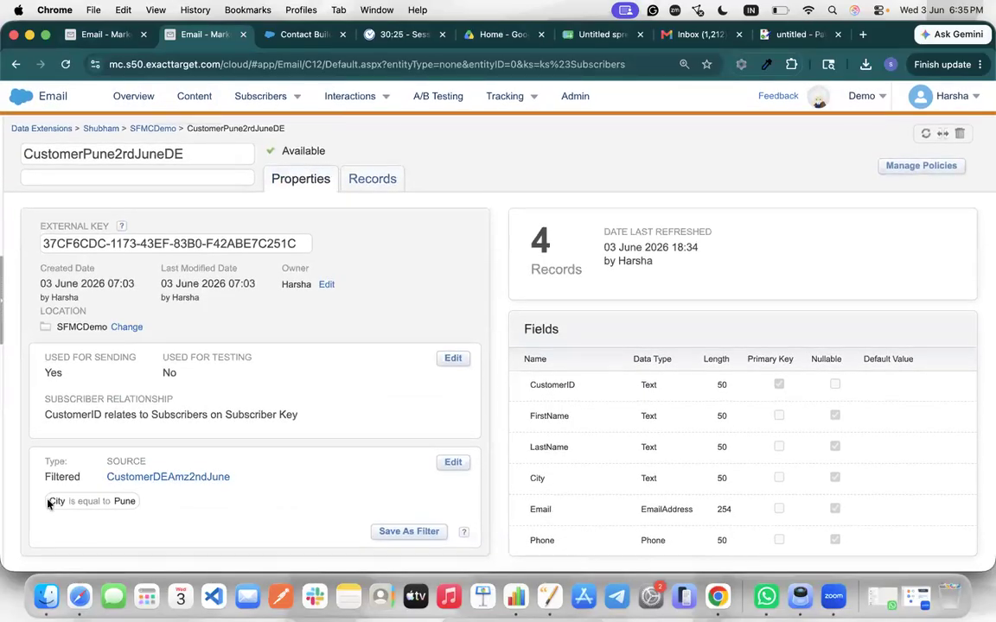
pyautogui.moveTo(49, 502); pyautogui.dragTo(118, 504)
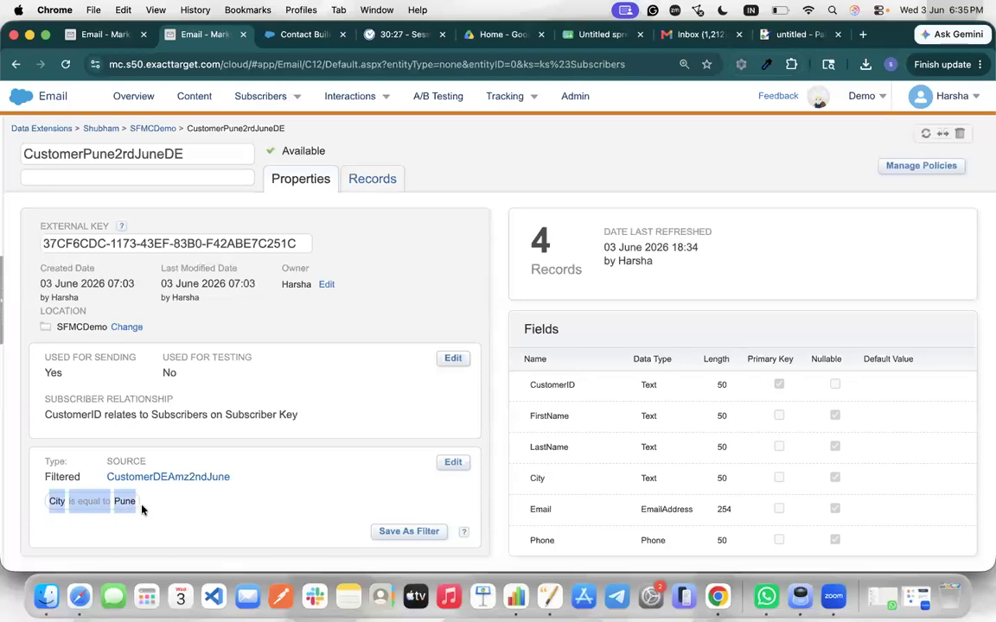
pyautogui.click(372, 179)
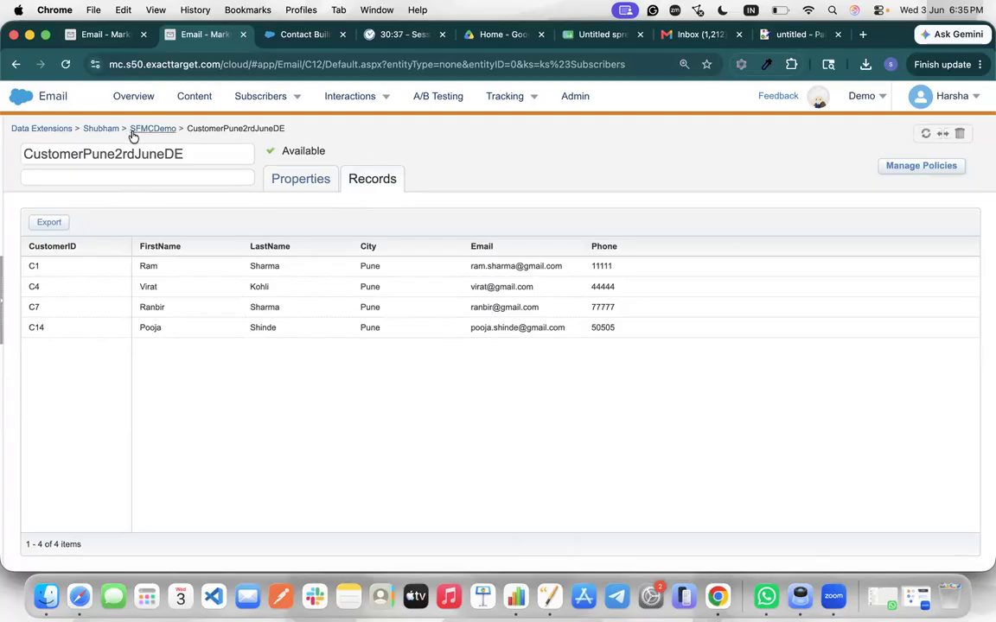
pyautogui.click(797, 34)
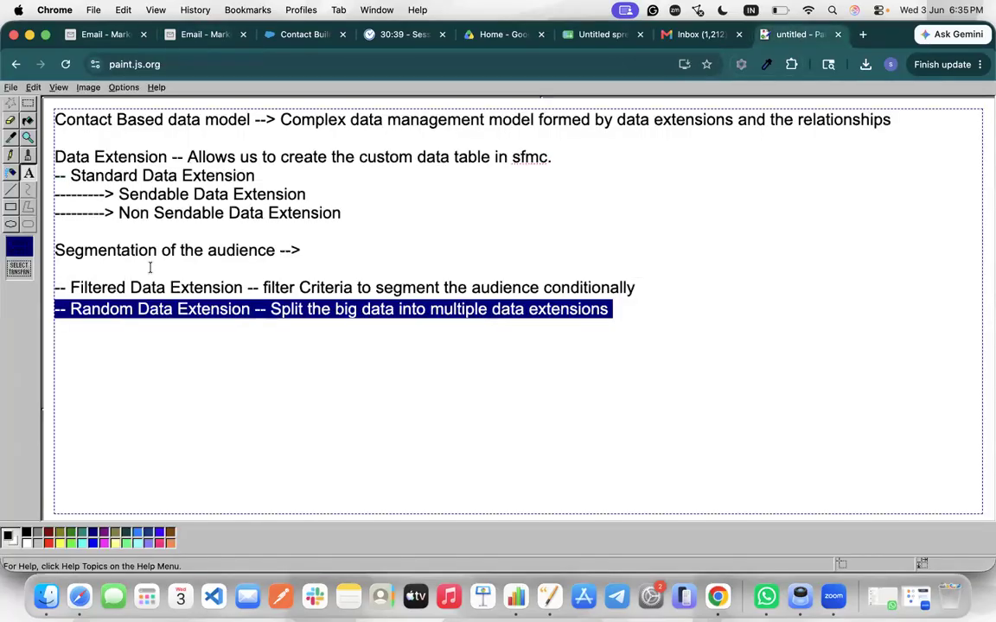
# Point out the Filtered and Random Data Extension lines in paint.js, then reopen CustomerDEAmz2ndJune's records
pyautogui.tripleClick(240, 290)
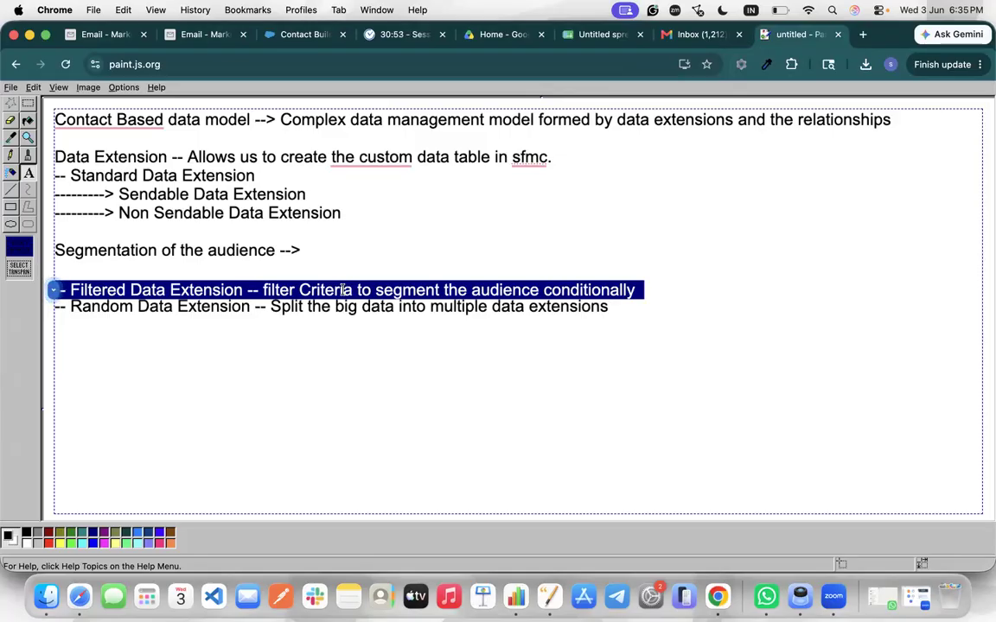
pyautogui.tripleClick(366, 312)
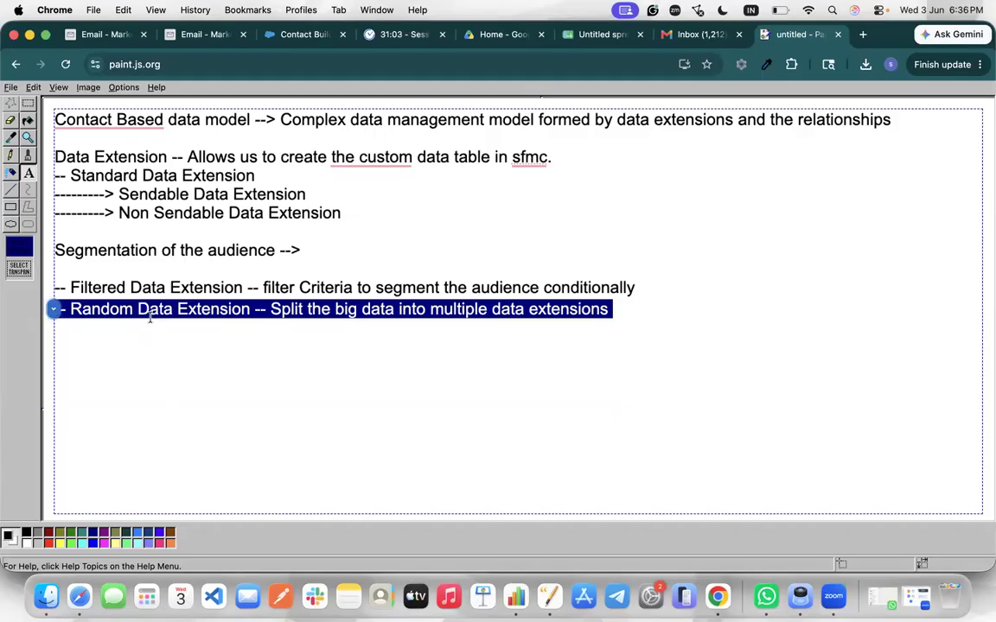
pyautogui.click(105, 35)
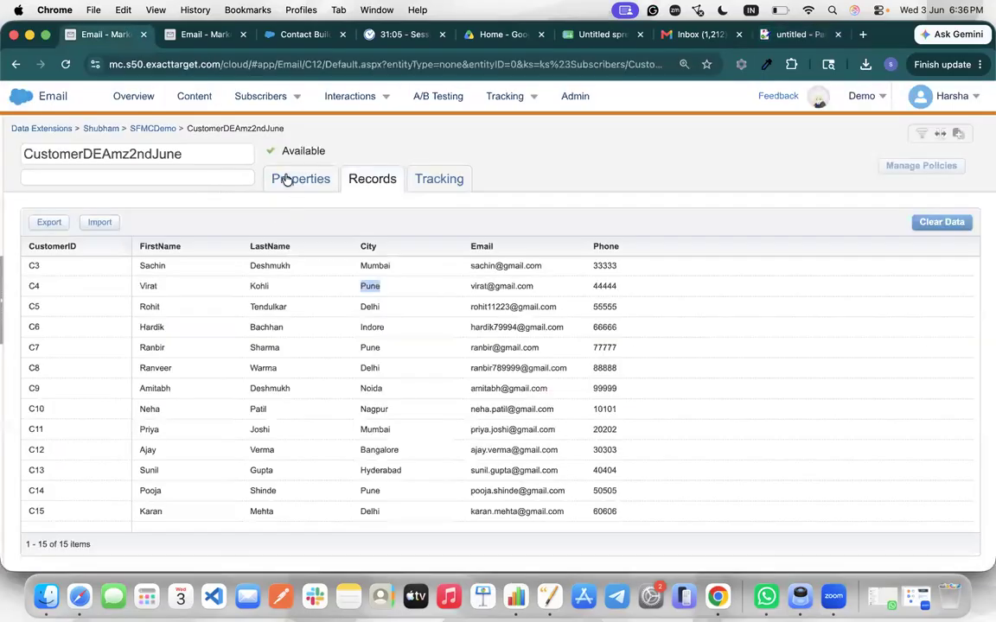
# Open the SFMCDemo folder and note that CustomerDEAmz2ndJune holds 15 records
pyautogui.click(152, 128)
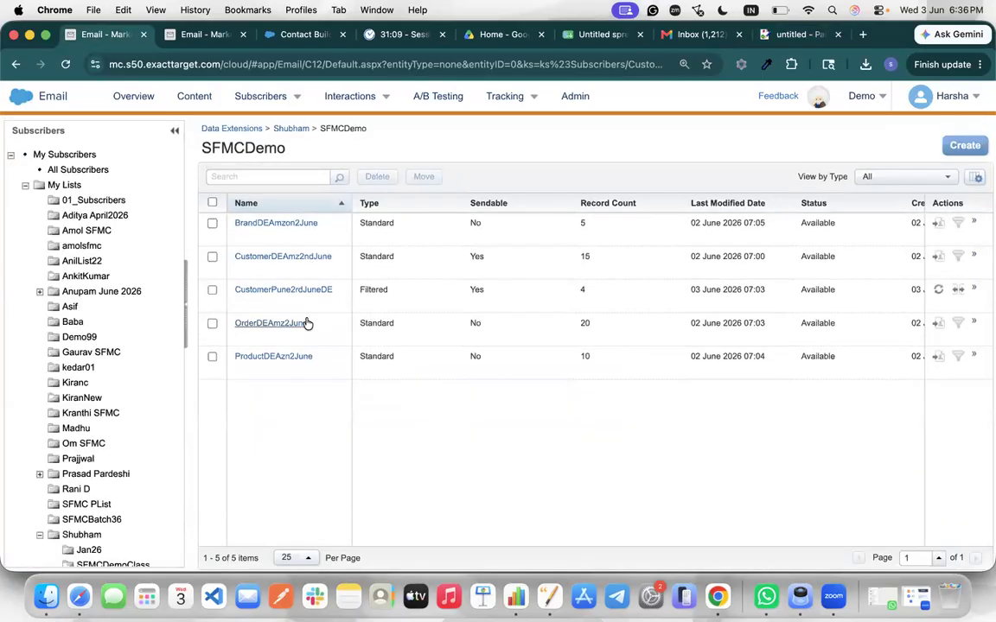
pyautogui.doubleClick(584, 256)
pyautogui.doubleClick(584, 256)
# Start a new data extension of type Random Data Extension
pyautogui.click(963, 145)
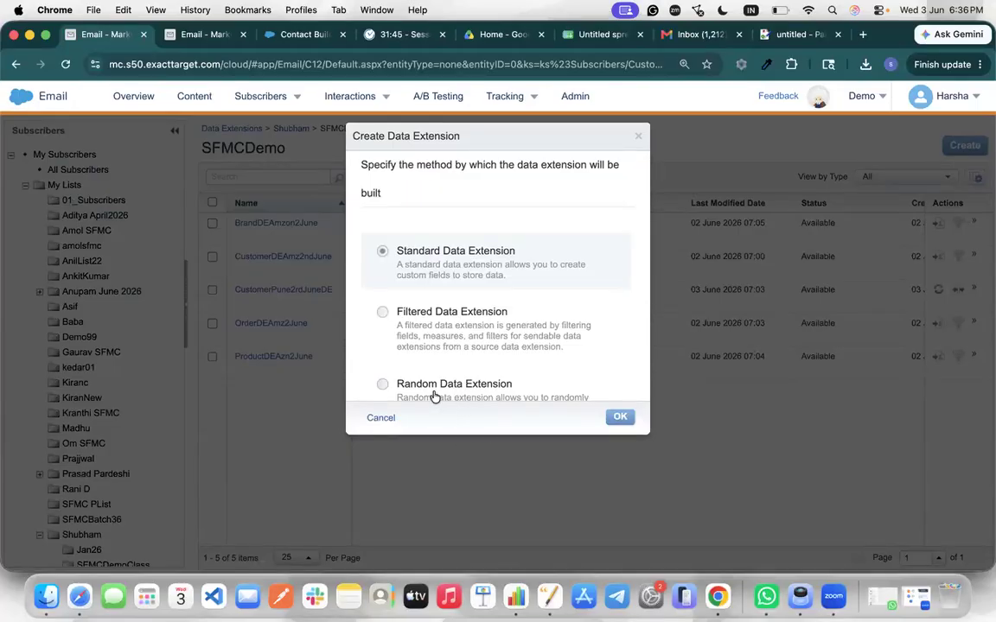
pyautogui.click(400, 385)
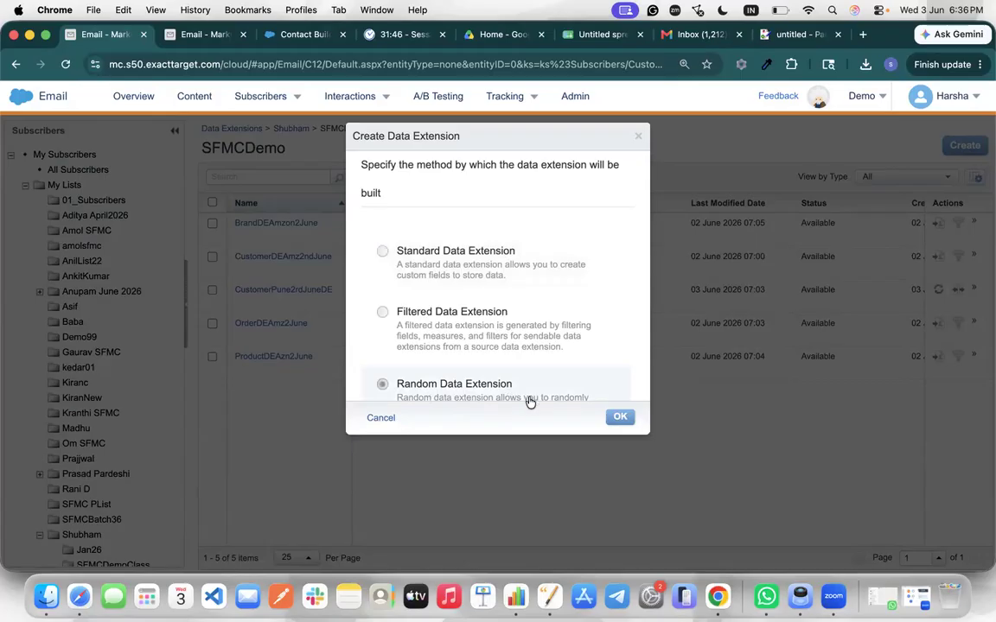
pyautogui.click(618, 417)
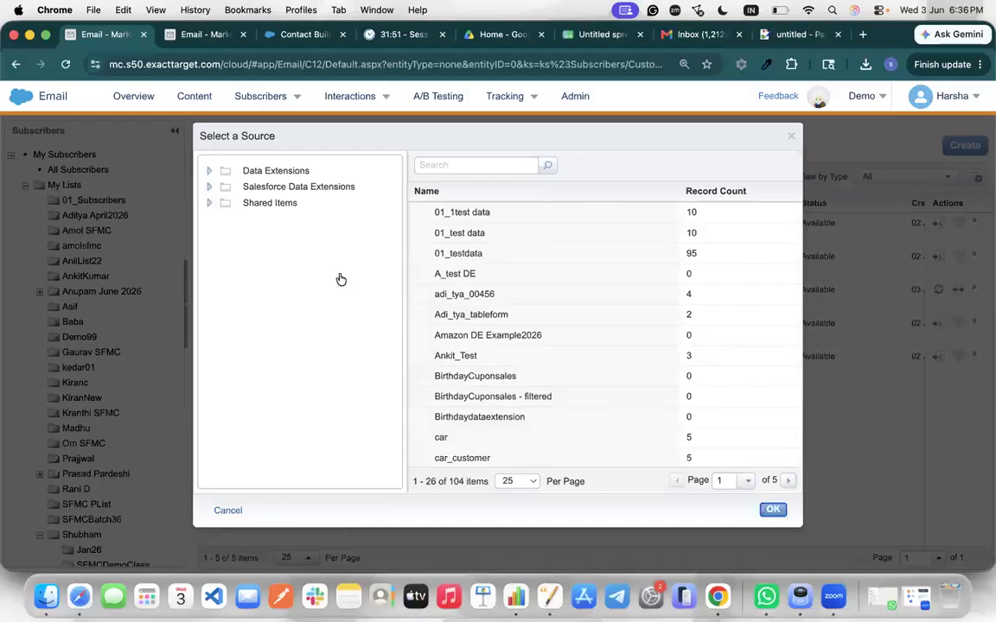
# Choose CustomerDEAmz2ndJune from Data Extensions > Shubham > SFMCDemo as the source
pyautogui.click(208, 176)
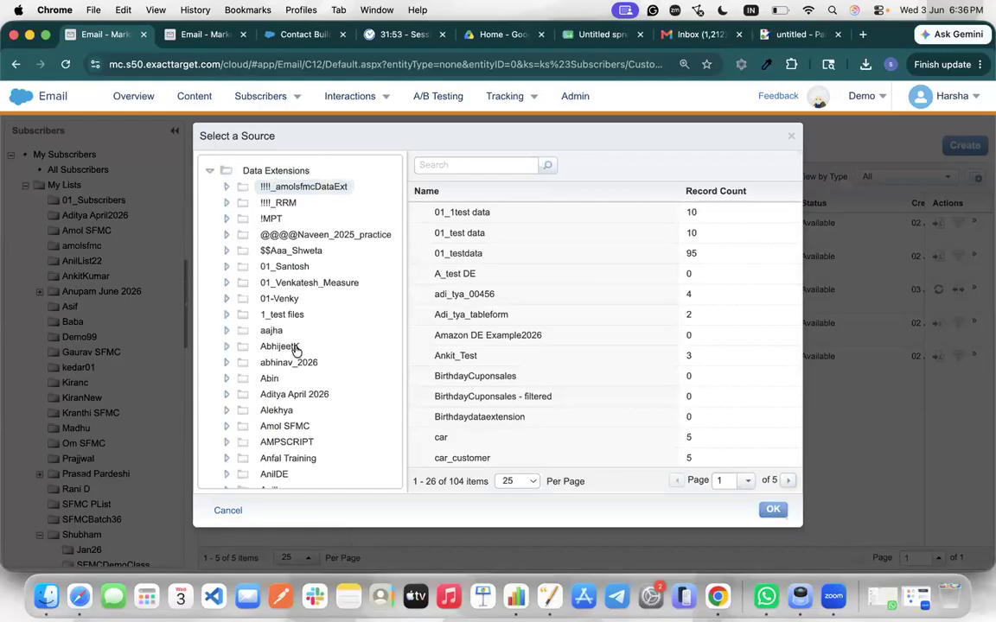
pyautogui.scroll(-5, 296, 349)
pyautogui.scroll(-15, 295, 349)
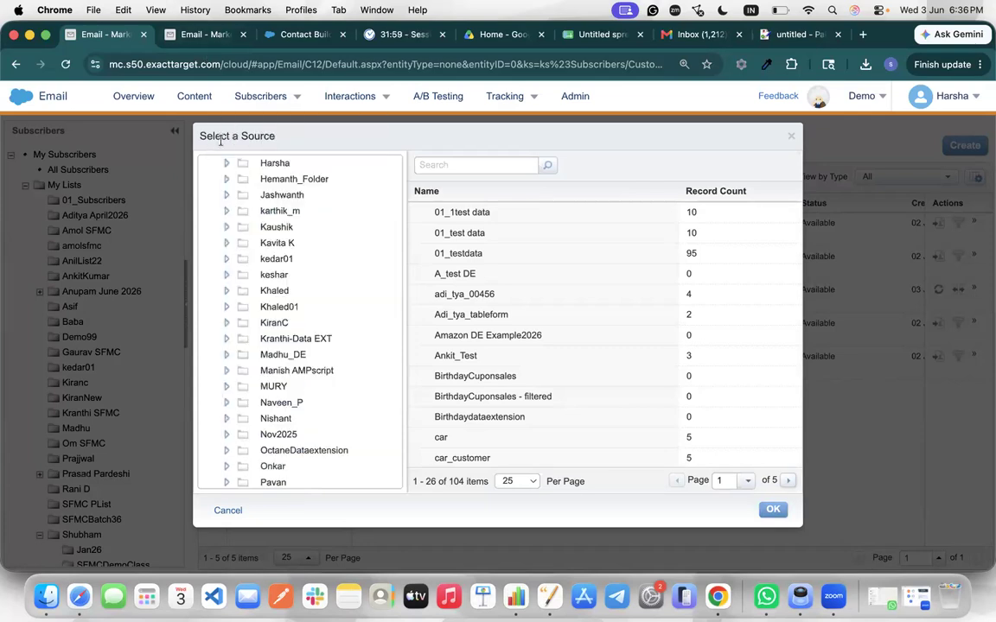
pyautogui.scroll(-15, 285, 327)
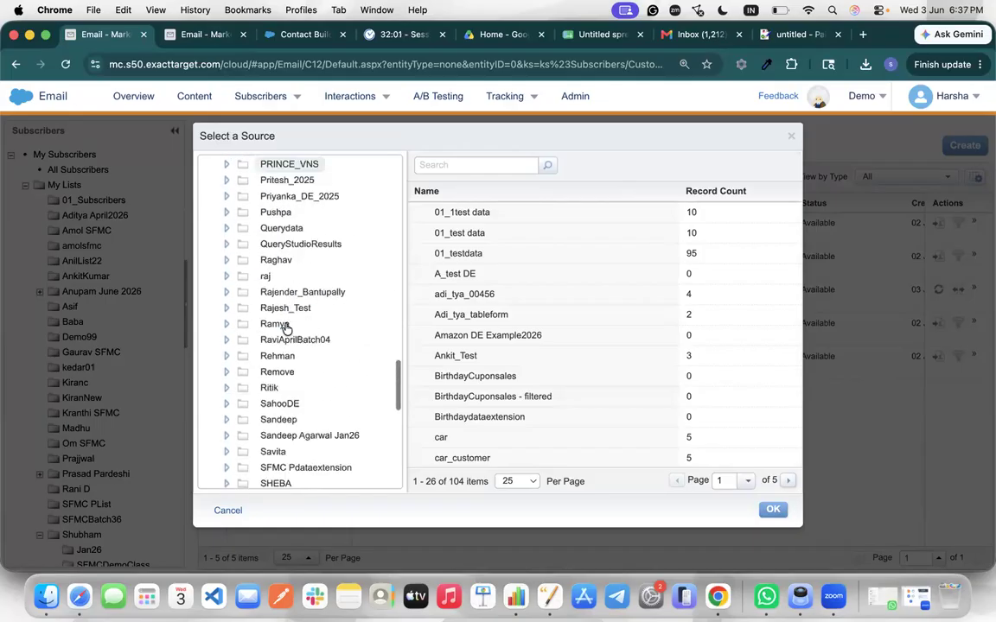
pyautogui.scroll(-1, 287, 328)
pyautogui.scroll(1, 286, 328)
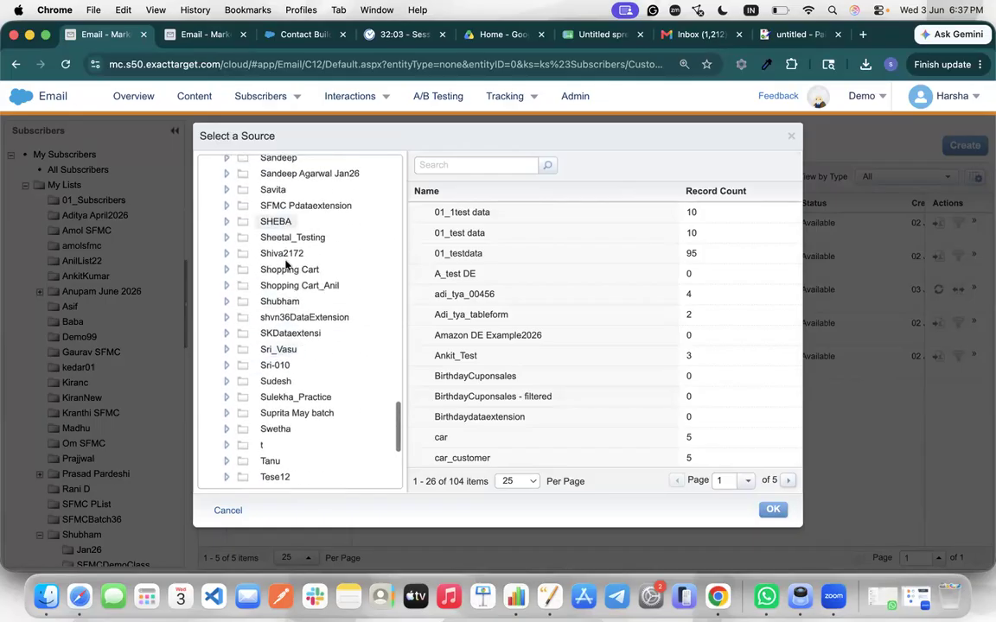
pyautogui.click(228, 301)
pyautogui.scroll(-5, 300, 388)
pyautogui.scroll(-4, 300, 389)
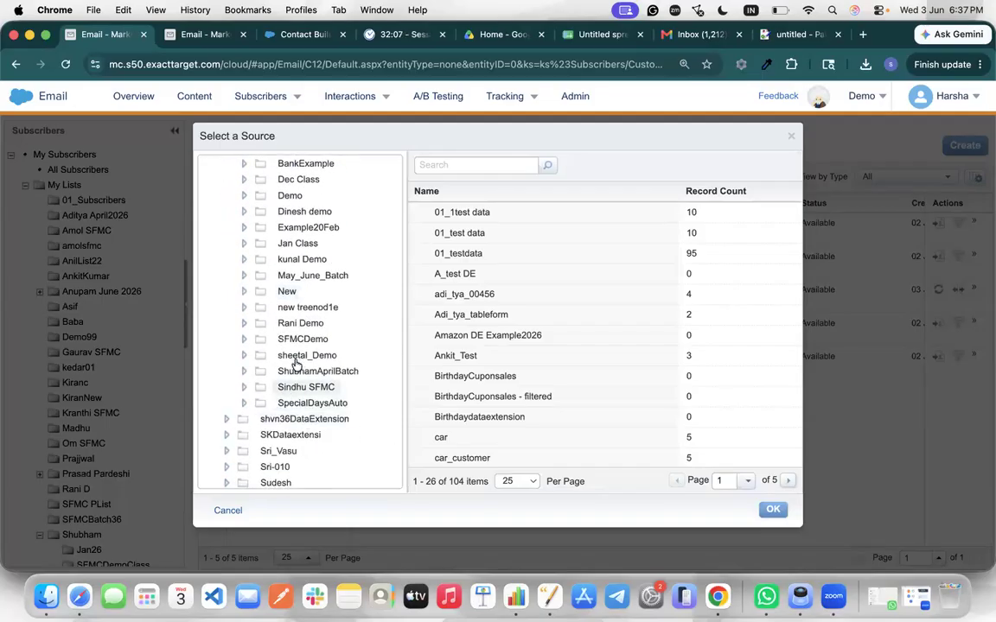
pyautogui.click(245, 339)
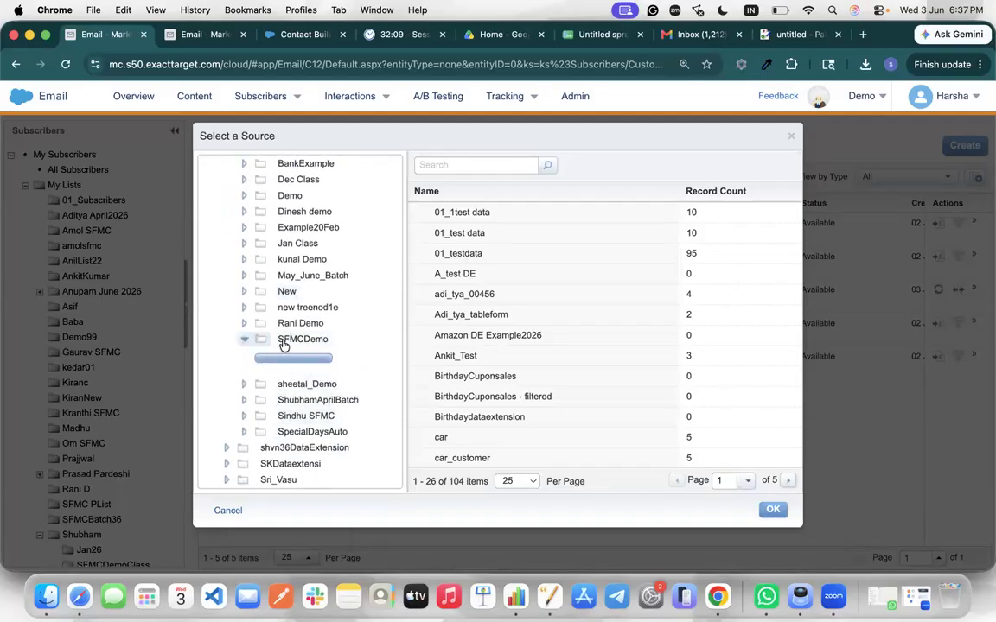
pyautogui.click(304, 338)
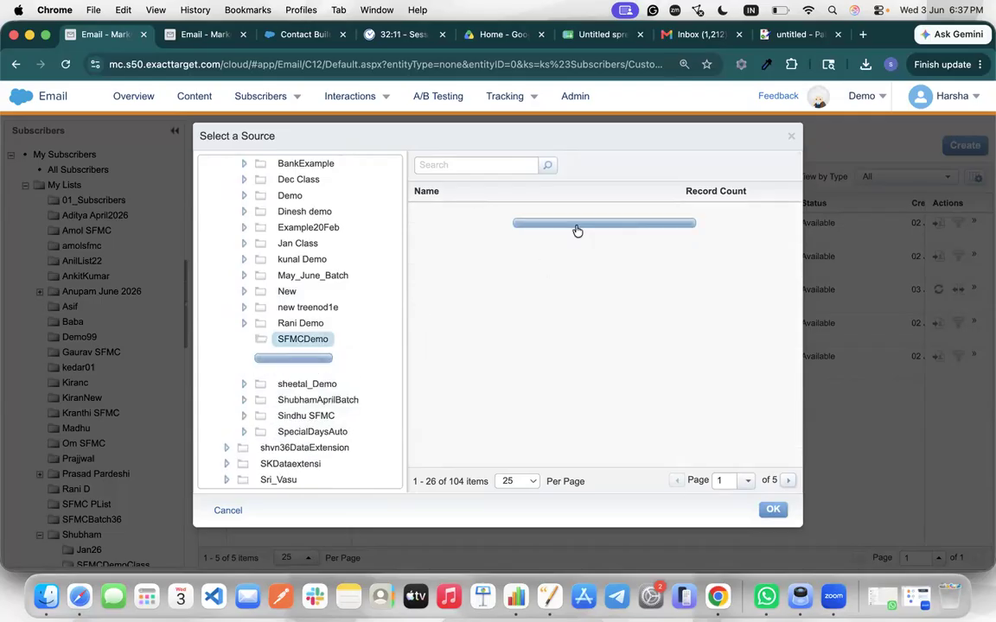
pyautogui.click(458, 233)
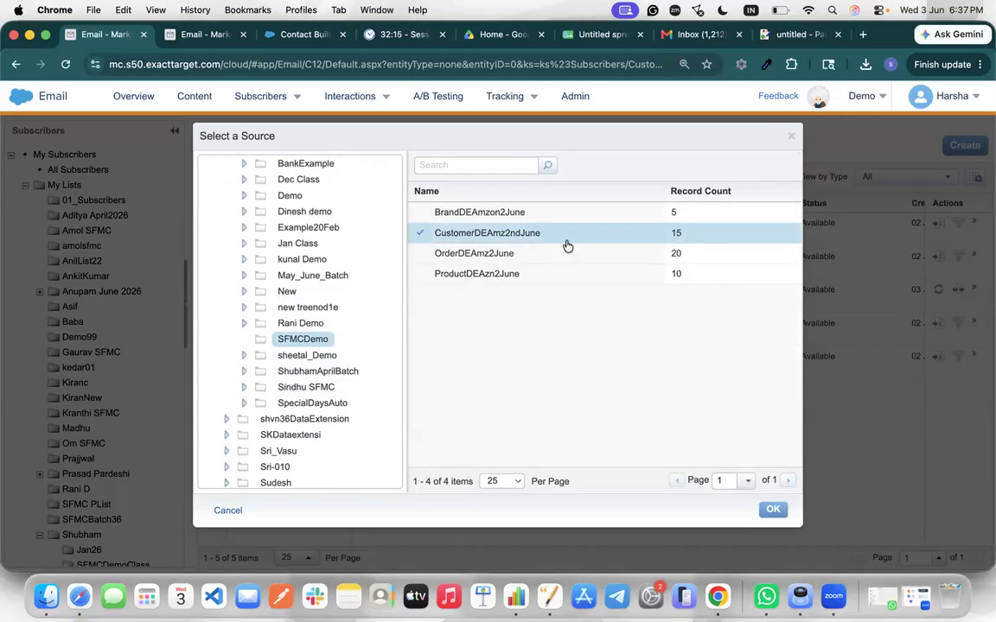
pyautogui.click(772, 509)
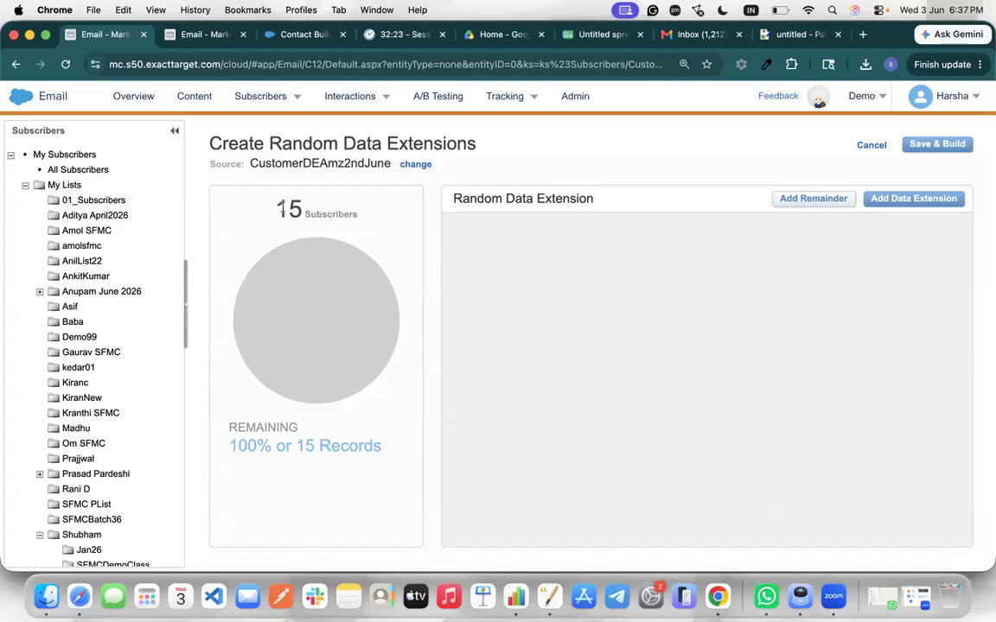
# Add three random data extension rows, each defaulting to 13% (2 records)
pyautogui.moveTo(284, 209)
pyautogui.mouseDown()
pyautogui.moveTo(295, 213)
pyautogui.moveTo(274, 204)
pyautogui.mouseUp()
pyautogui.click(297, 211)
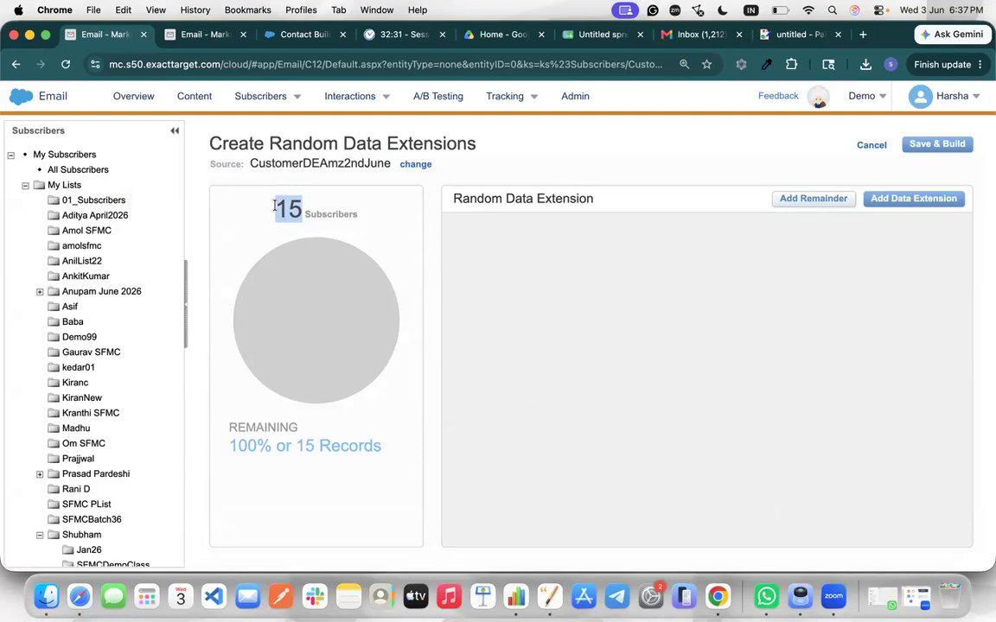
pyautogui.click(892, 204)
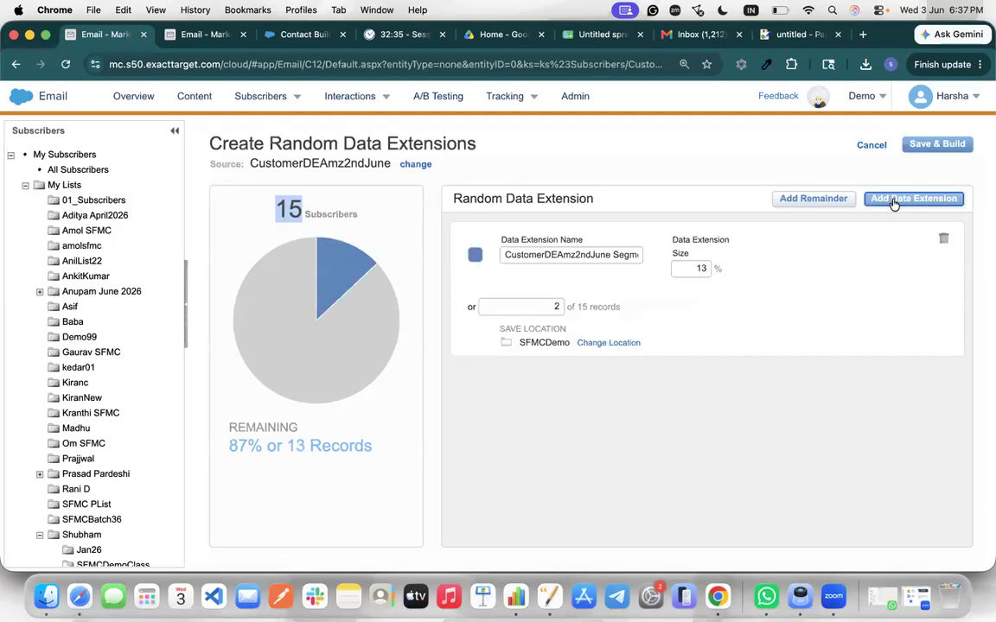
pyautogui.click(896, 203)
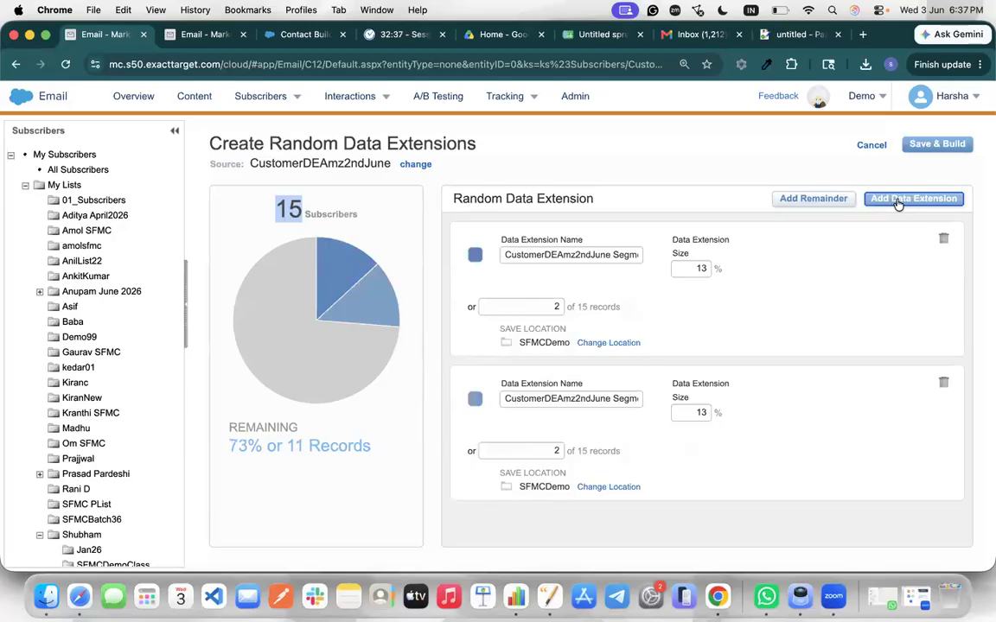
pyautogui.click(900, 201)
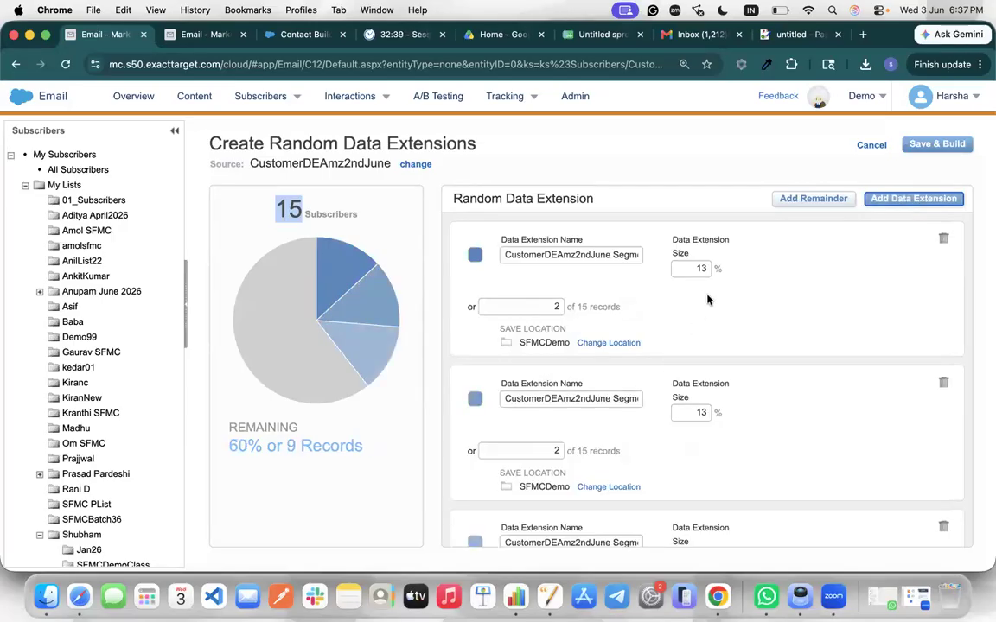
pyautogui.doubleClick(699, 269)
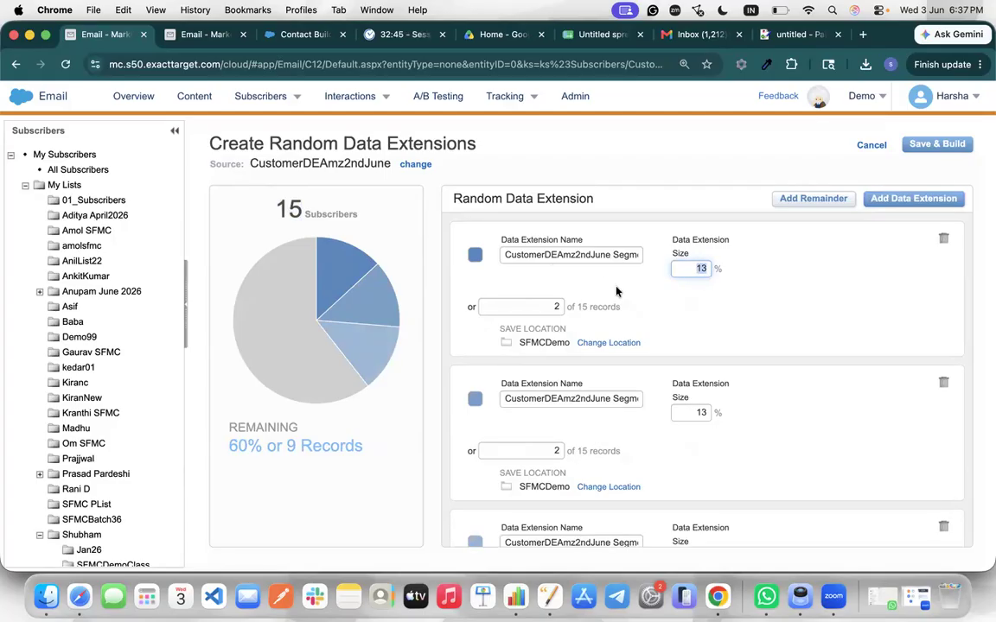
# Set the three segment sizes to 25%, 25% and 46%
pyautogui.write('25')
pyautogui.click(693, 411)
pyautogui.write('2')
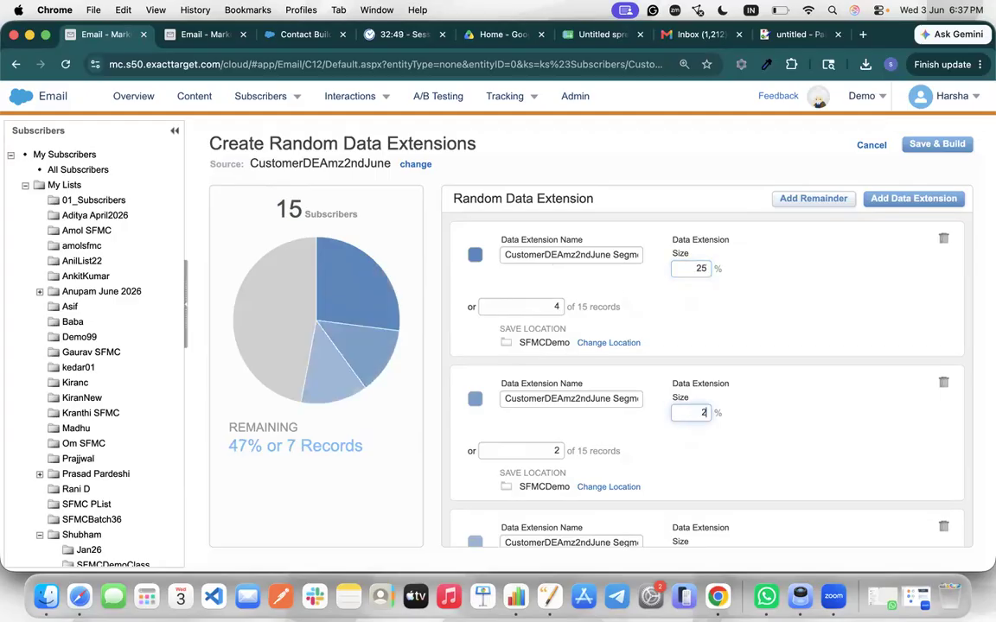
pyautogui.scroll(-2, 711, 461)
pyautogui.click(702, 458)
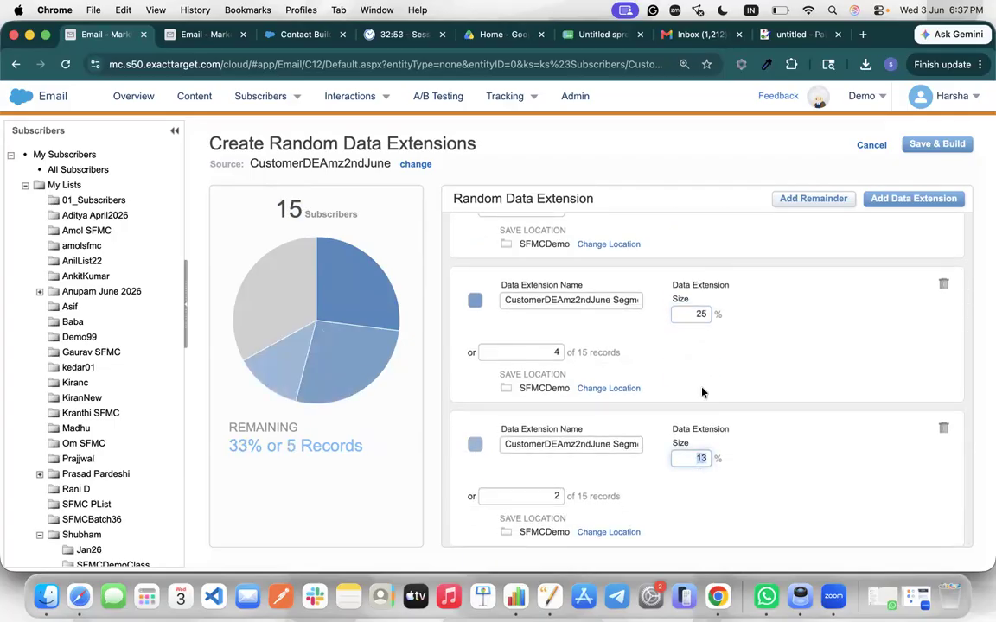
pyautogui.write('46')
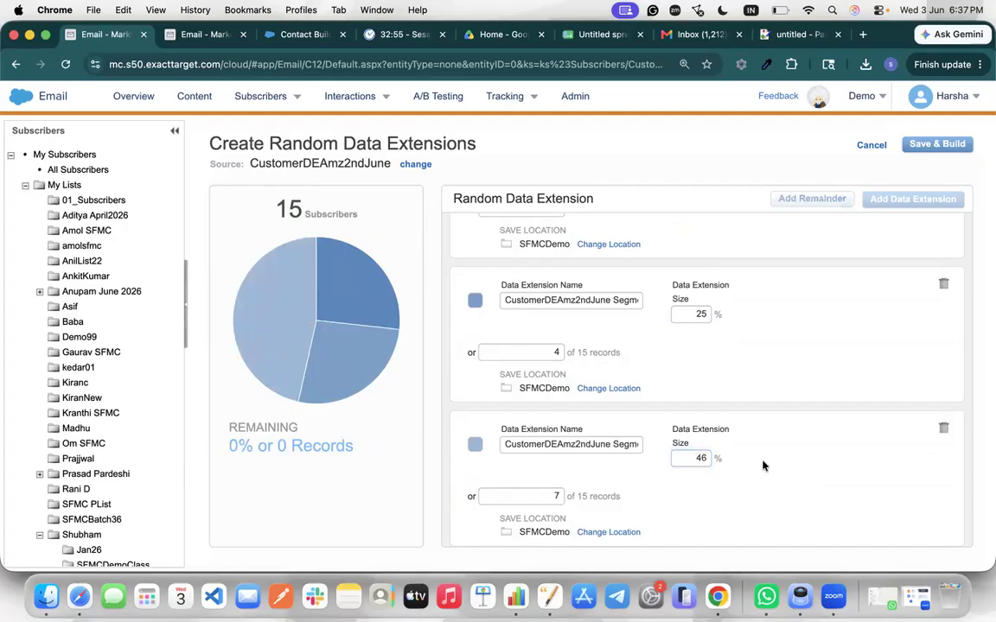
pyautogui.scroll(2, 723, 392)
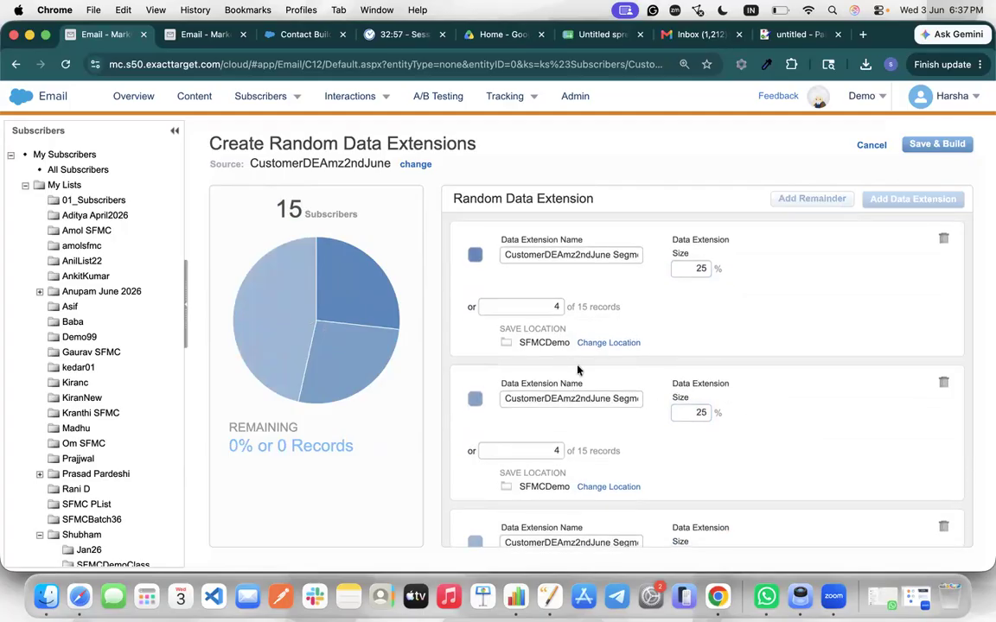
pyautogui.scroll(-2, 579, 370)
# Check the resulting allocations: 4 of 15 records for a 25% segment, 7 for the 46% segment
pyautogui.moveTo(581, 247); pyautogui.dragTo(632, 251)
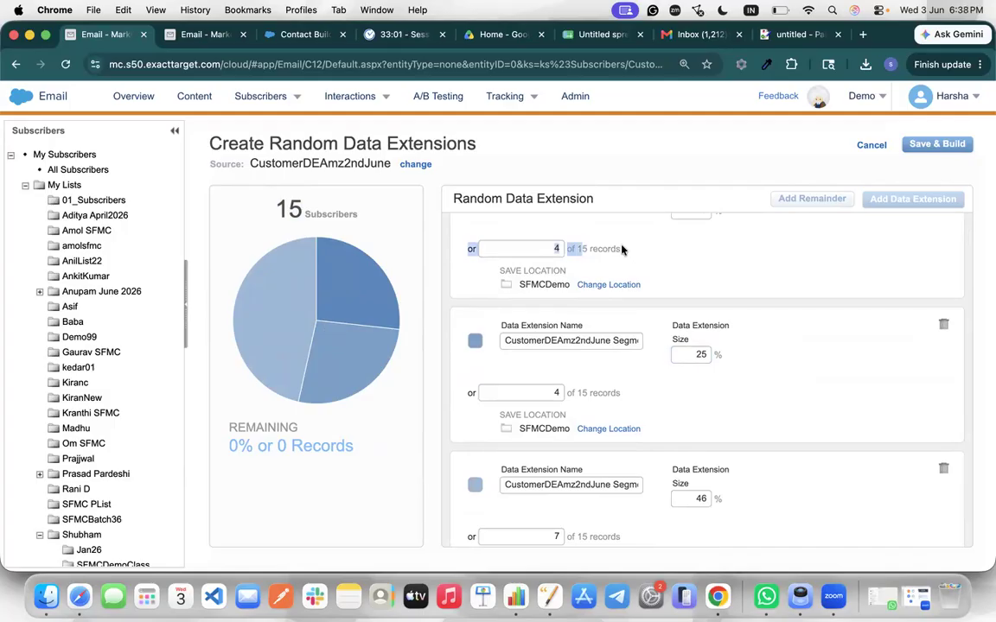
pyautogui.moveTo(577, 394); pyautogui.dragTo(622, 397)
pyautogui.scroll(-1, 615, 415)
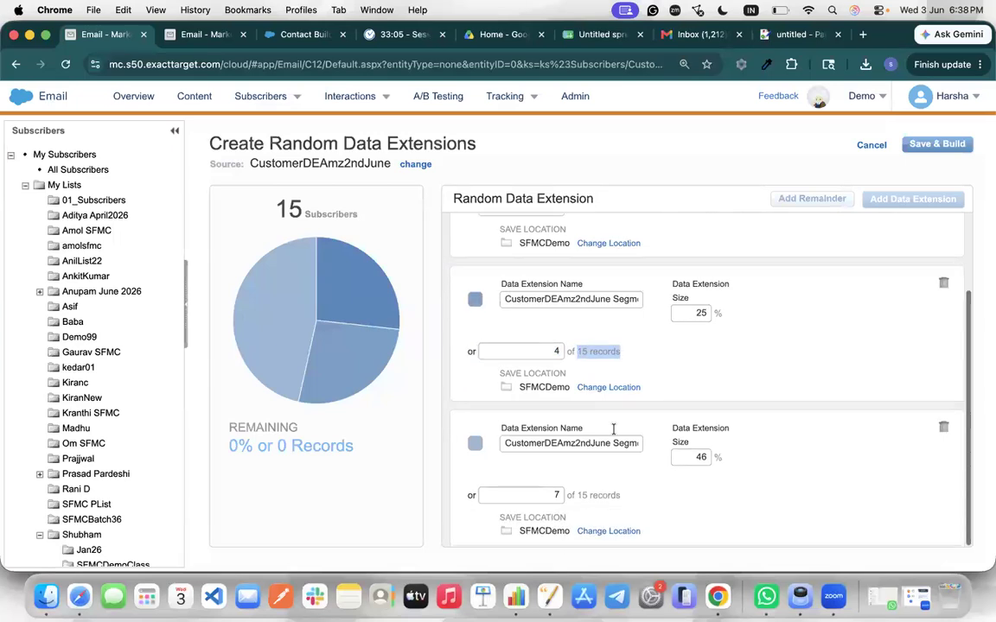
pyautogui.moveTo(577, 498); pyautogui.dragTo(642, 501)
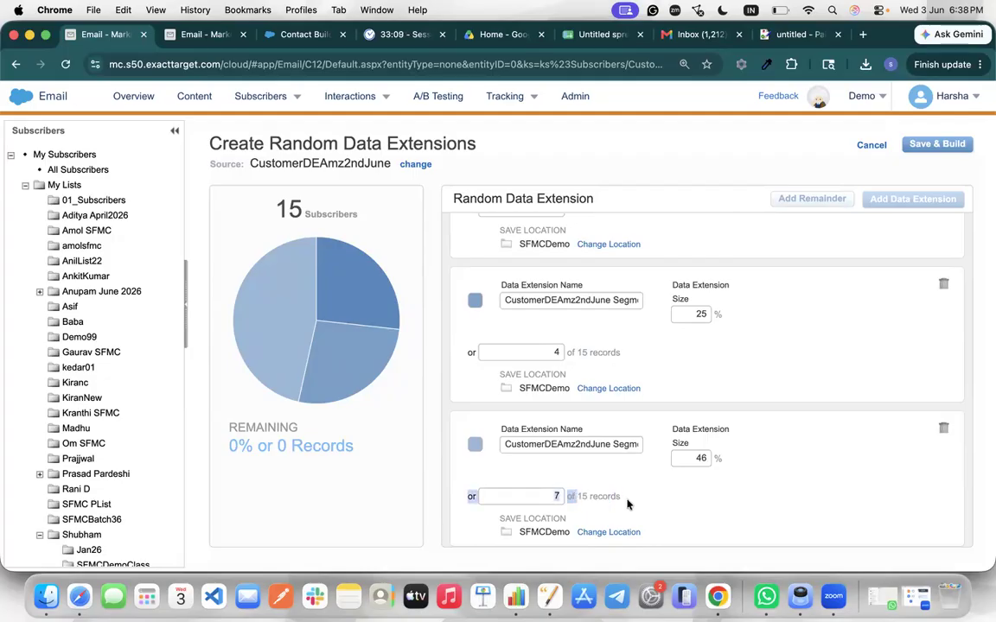
pyautogui.click(623, 502)
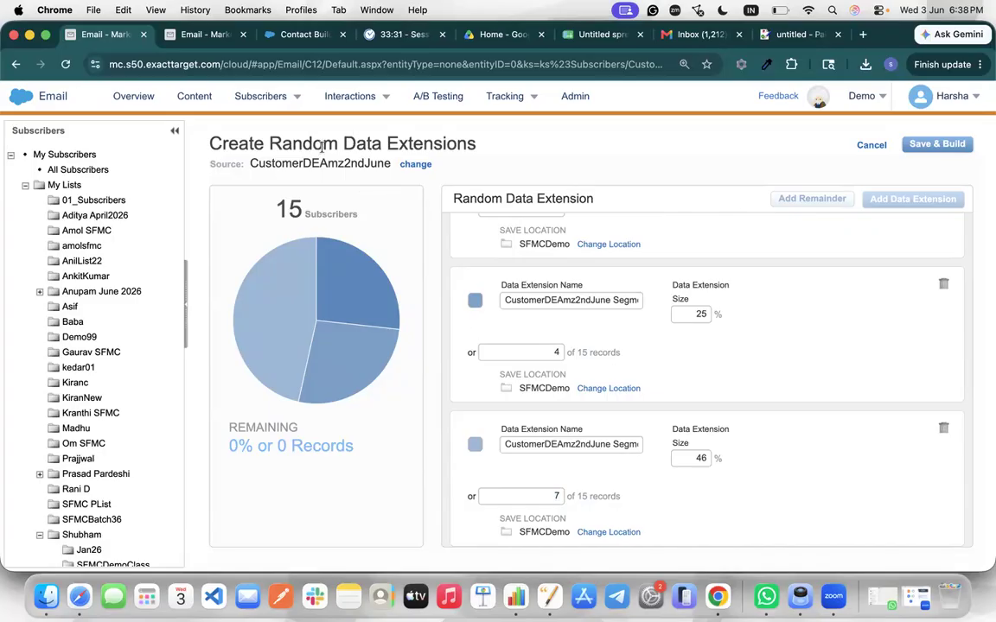
# Save & Build the three random data extensions and acknowledge the build notice
pyautogui.click(942, 144)
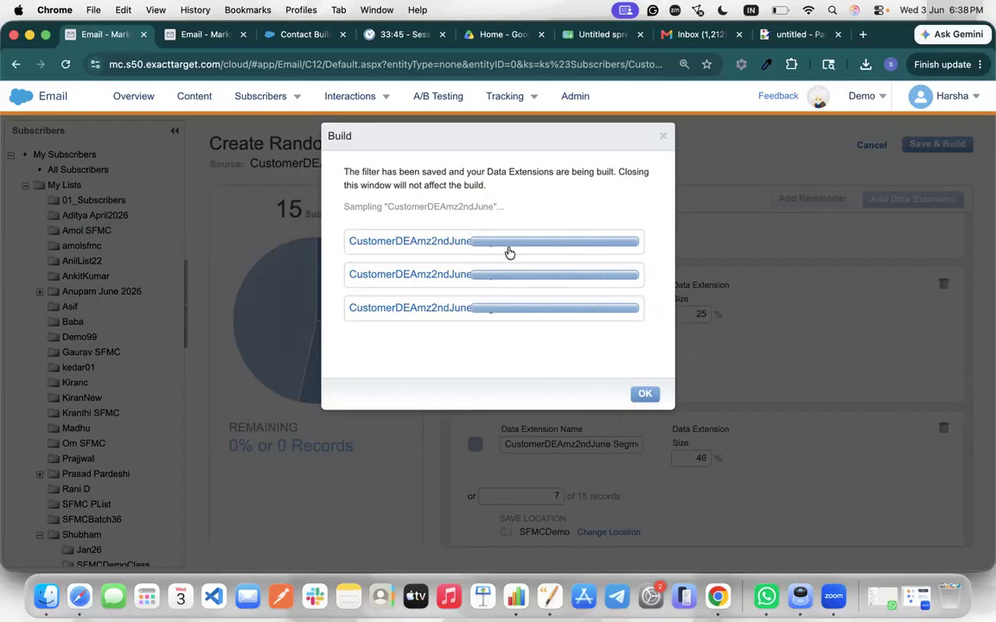
pyautogui.click(644, 398)
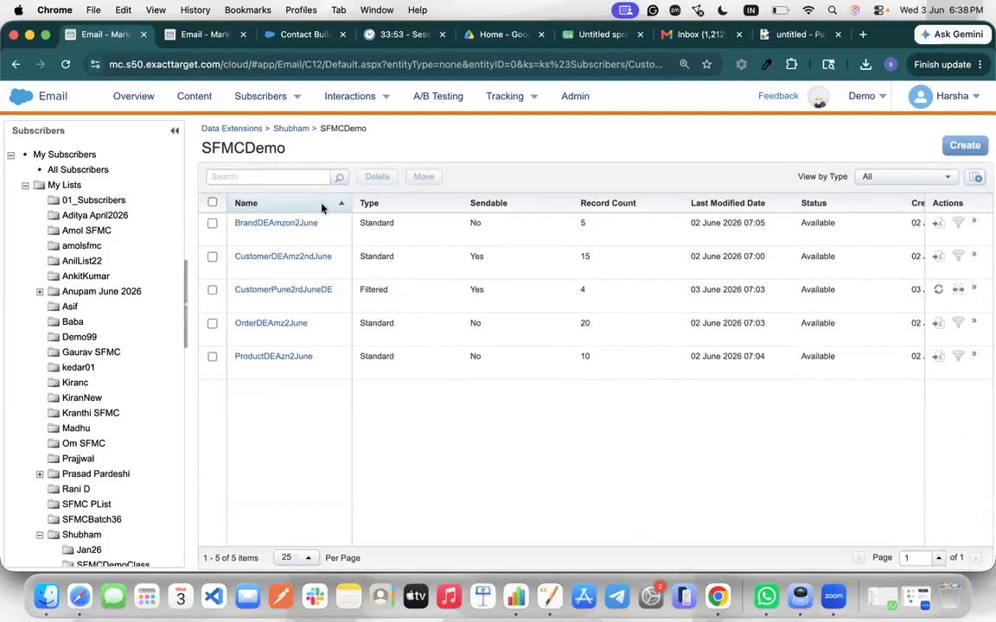
# Reopen SFMCDemo via the Shubham folder and confirm the new segments' record counts of 4 and 7
pyautogui.scroll(-5, 68, 432)
pyautogui.scroll(-8, 68, 456)
pyautogui.scroll(16, 68, 455)
pyautogui.scroll(-9, 65, 459)
pyautogui.scroll(-10, 65, 458)
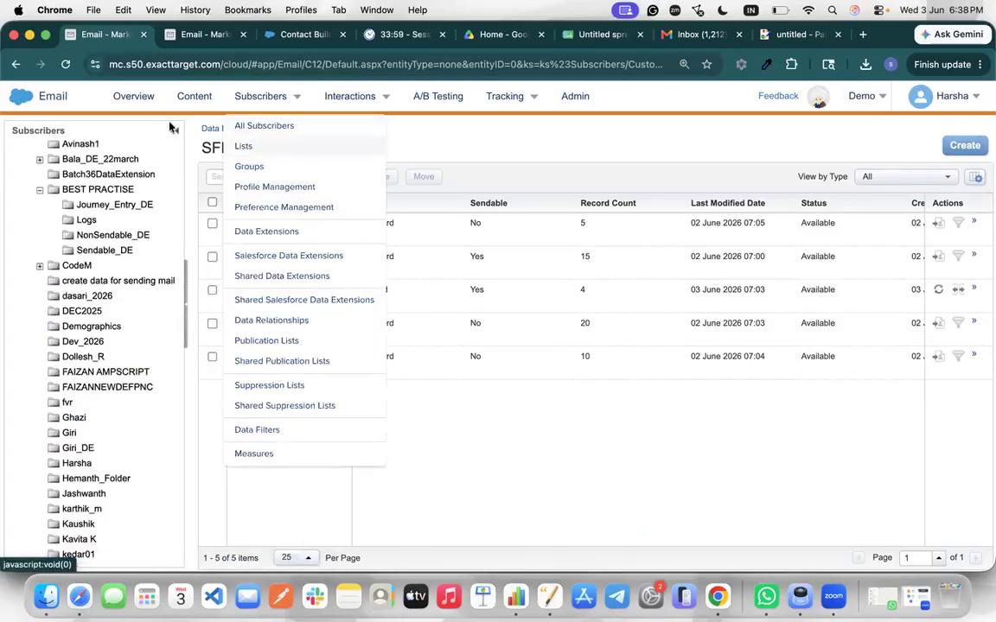
pyautogui.click(277, 128)
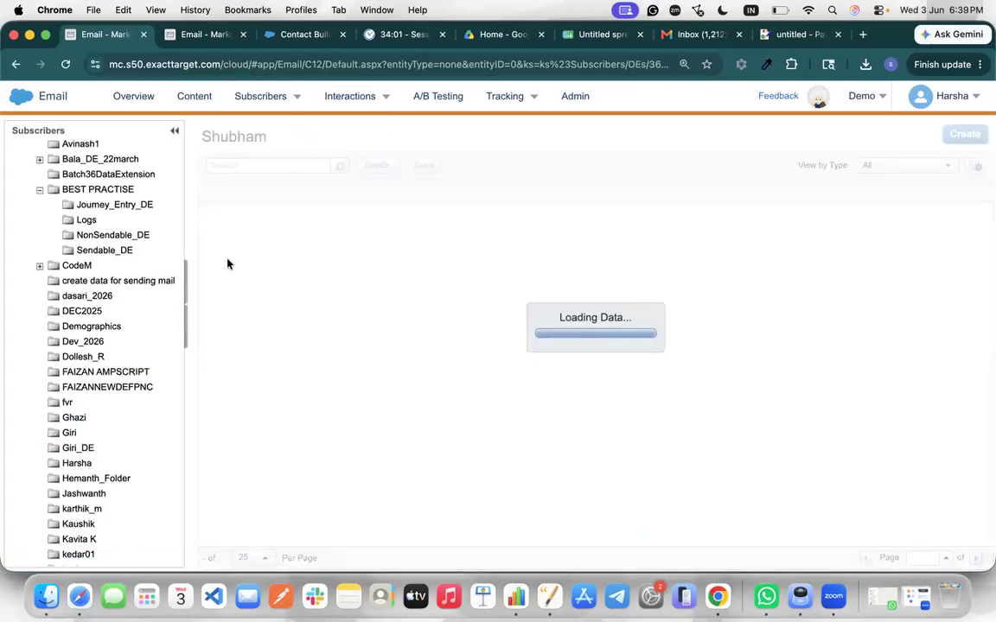
pyautogui.scroll(-20, 98, 404)
pyautogui.scroll(20, 97, 403)
pyautogui.scroll(5, 97, 404)
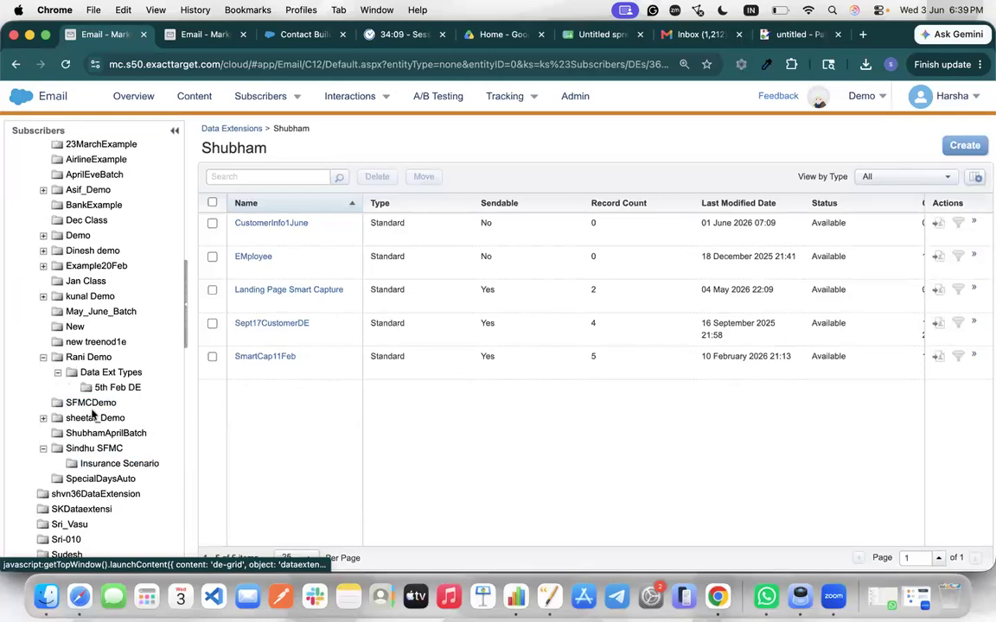
pyautogui.click(86, 403)
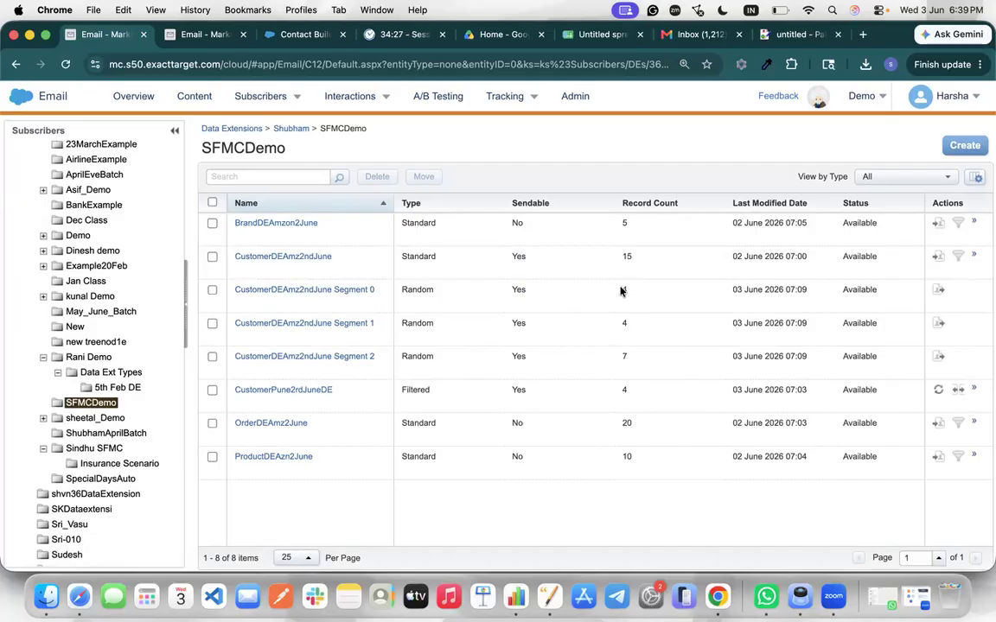
pyautogui.doubleClick(623, 322)
pyautogui.doubleClick(624, 356)
# In the paint.js notes, accept the 'Contact-based' spelling correction
pyautogui.click(785, 35)
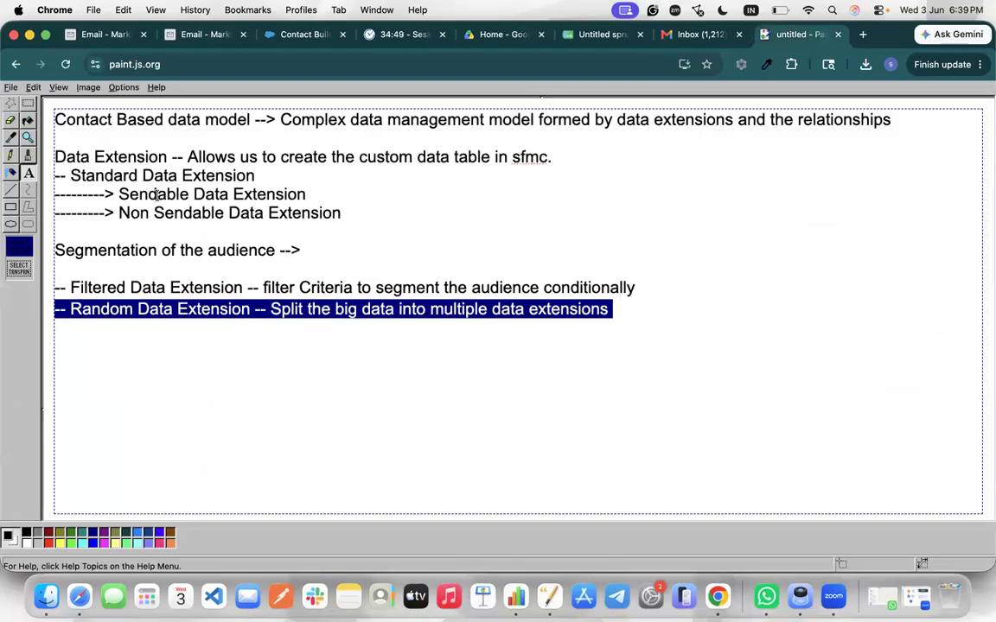
pyautogui.click(101, 143)
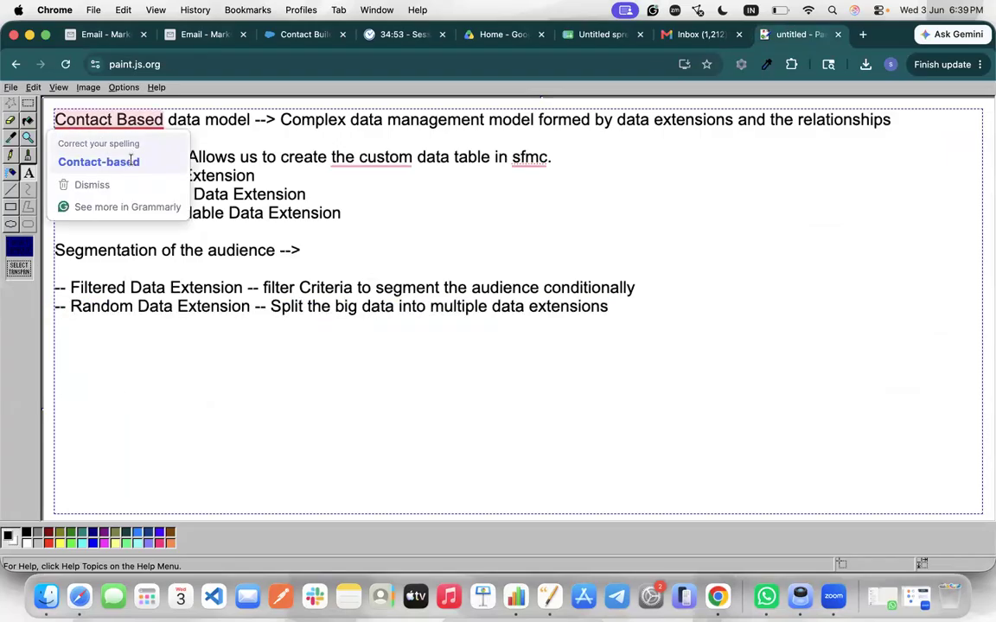
pyautogui.click(102, 162)
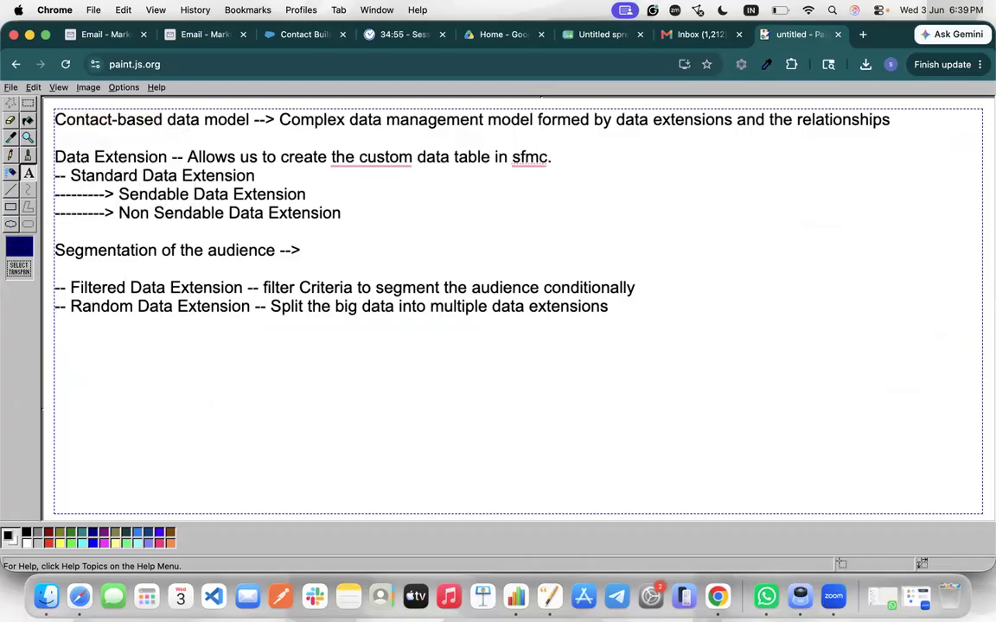